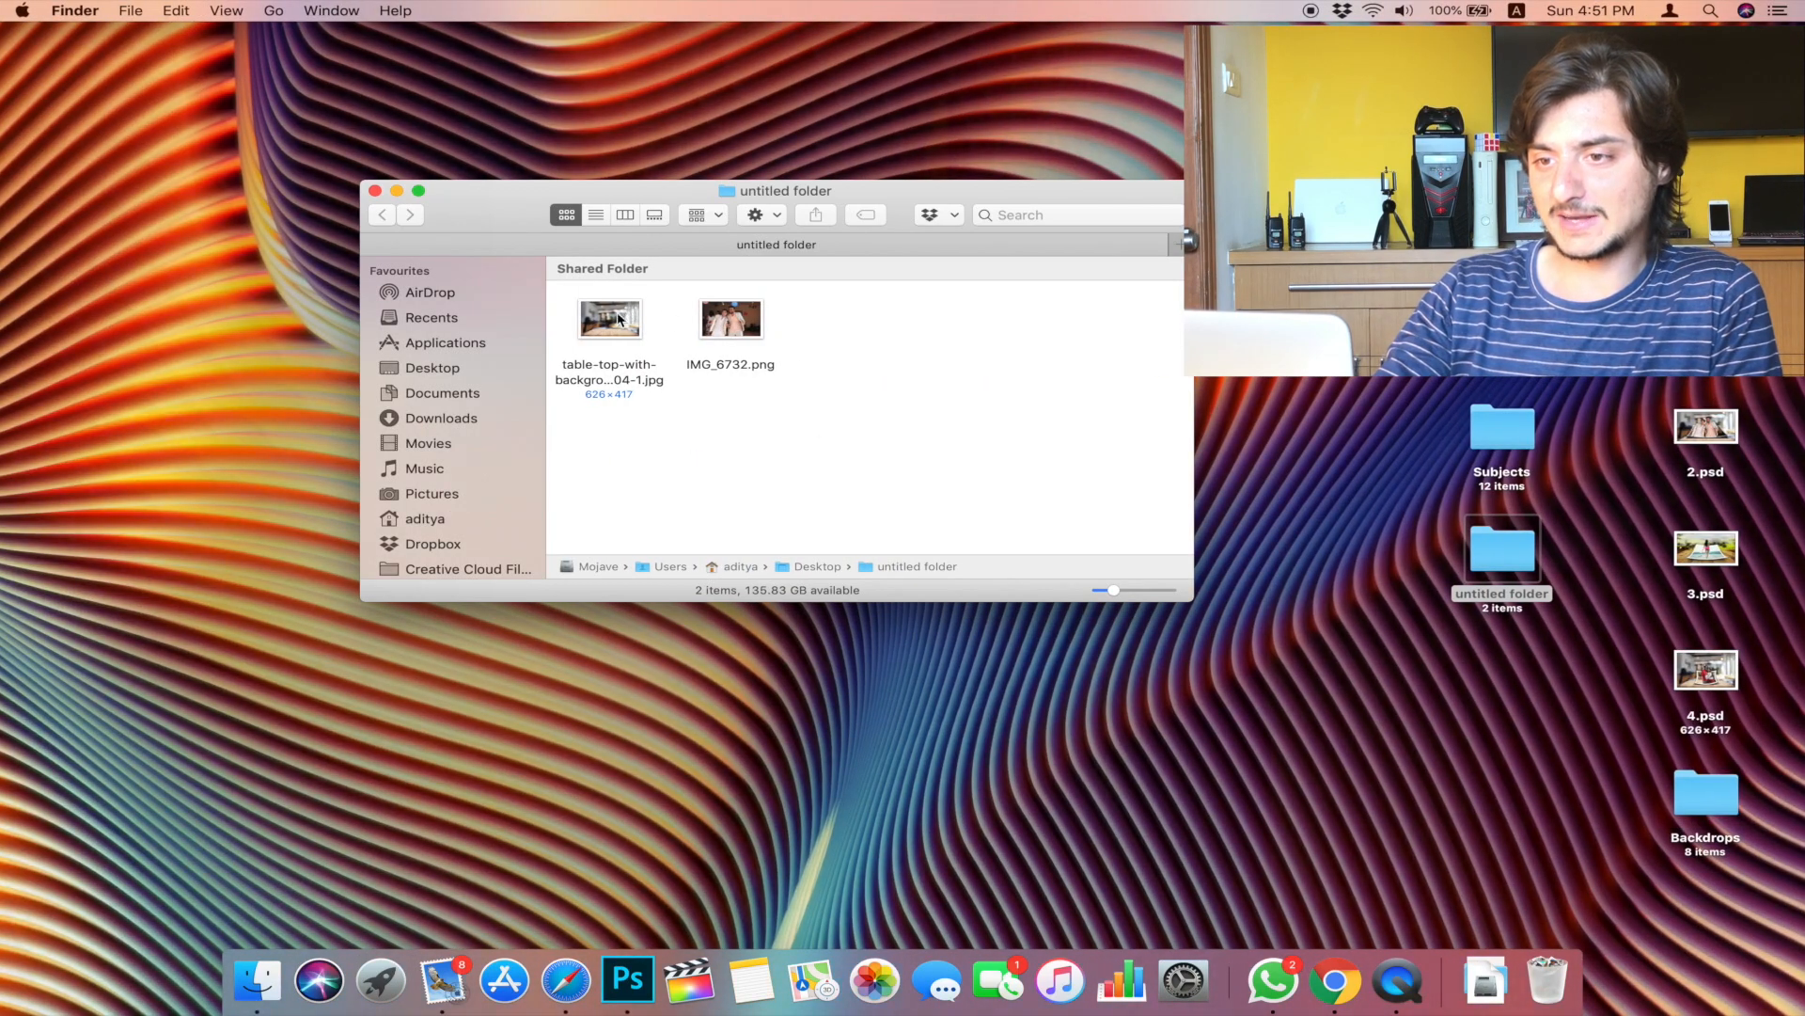
- Open the table-top-with-background_1404-1.jpg image from the untitled folder in Adobe Photoshop CC 2019
{"action": "left_click", "coordinate": [619, 319]}
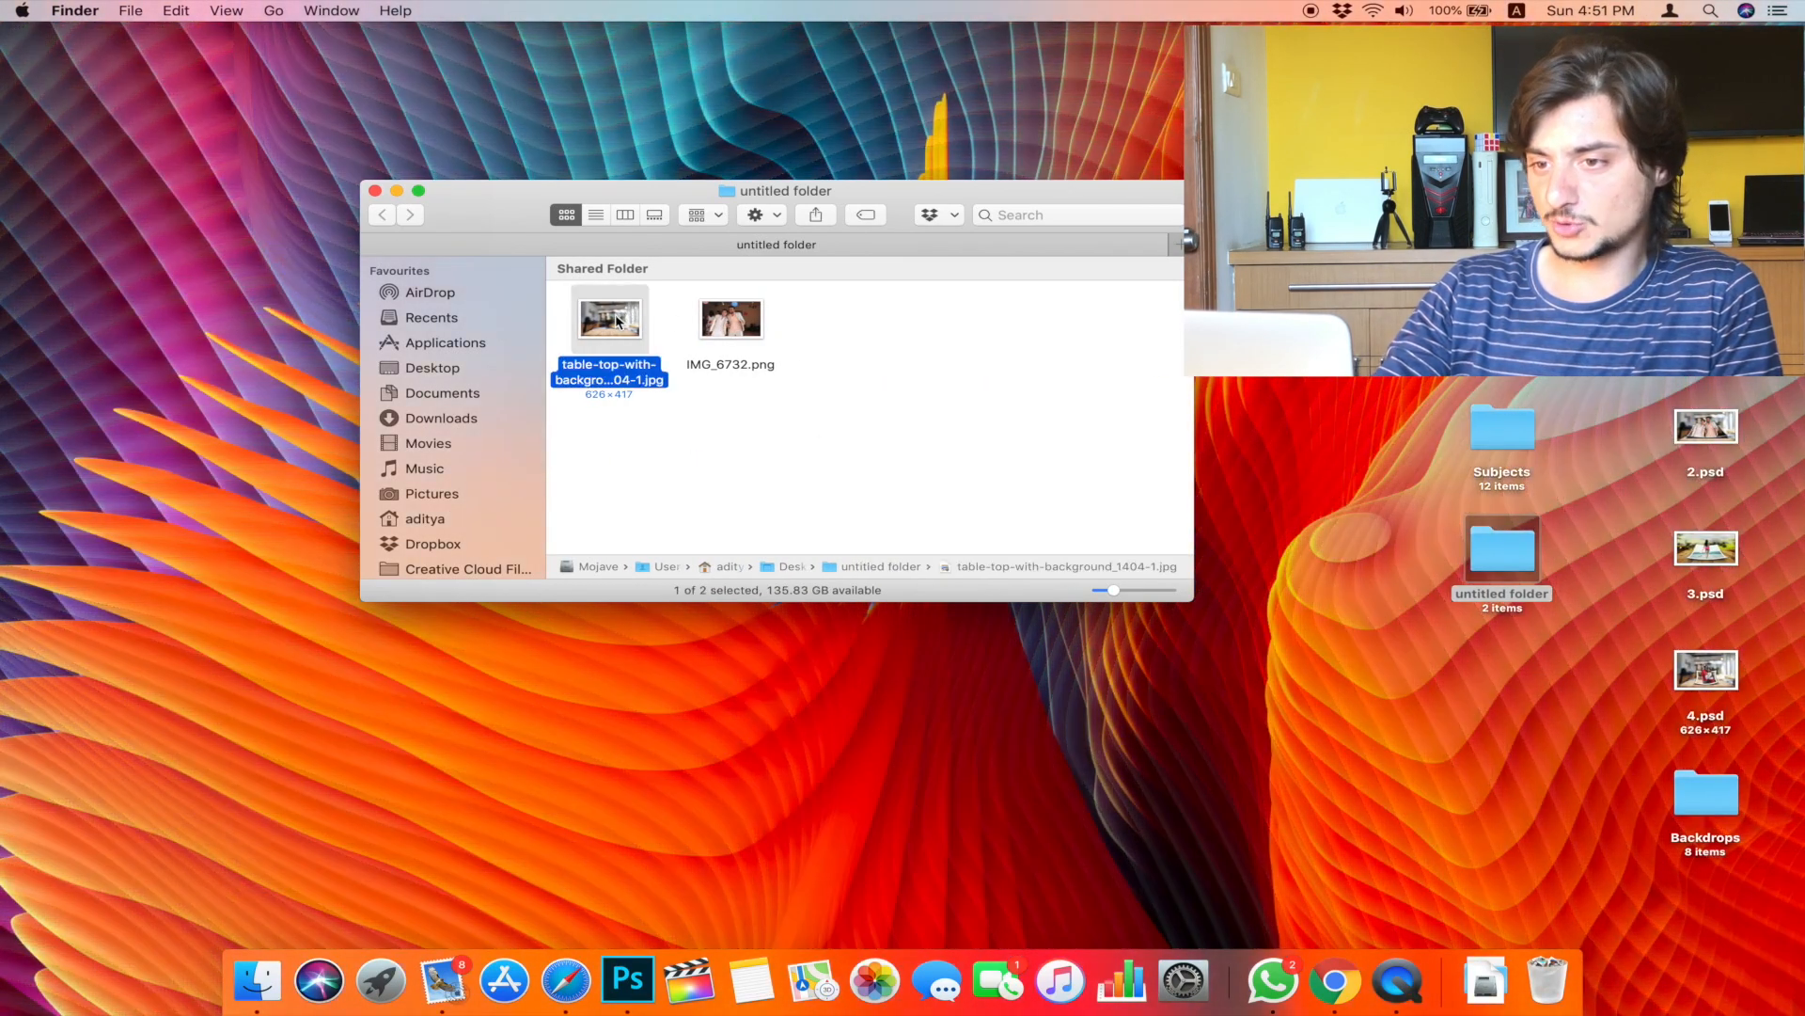
{"action": "right_click", "coordinate": [619, 318]}
{"action": "mouse_move", "coordinate": [780, 352]}
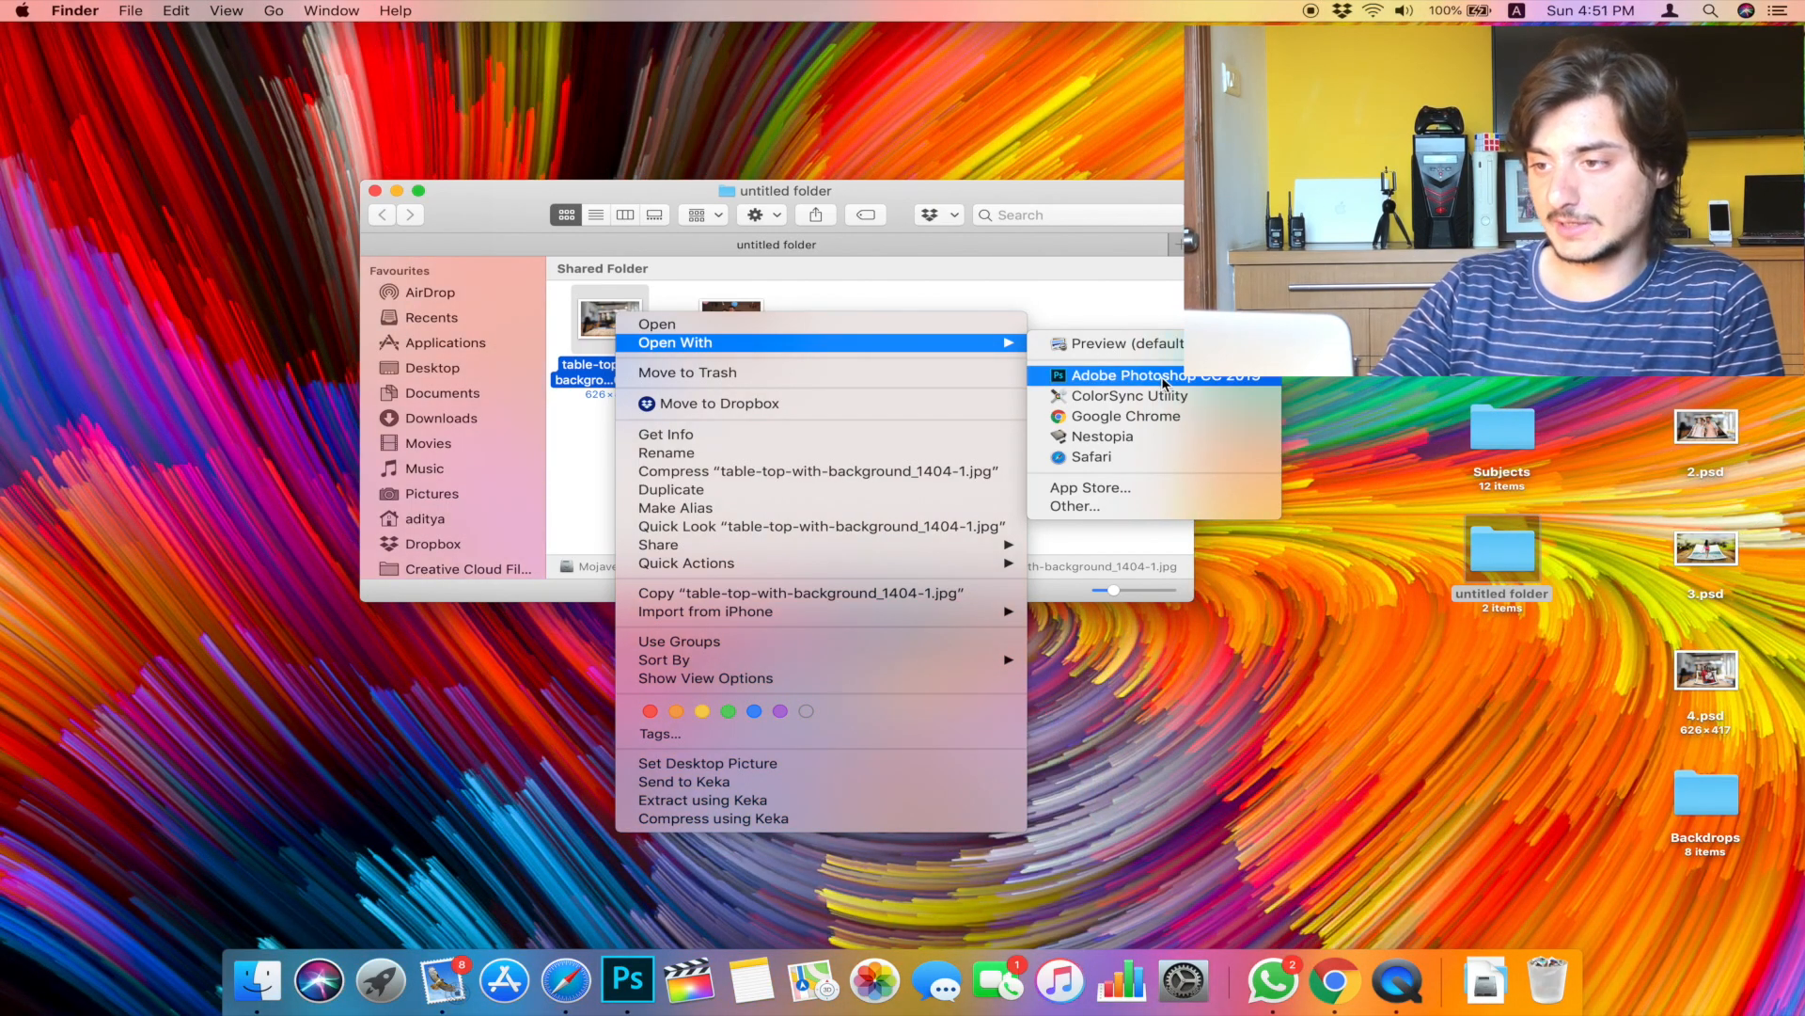
{"action": "left_click", "coordinate": [1164, 376]}
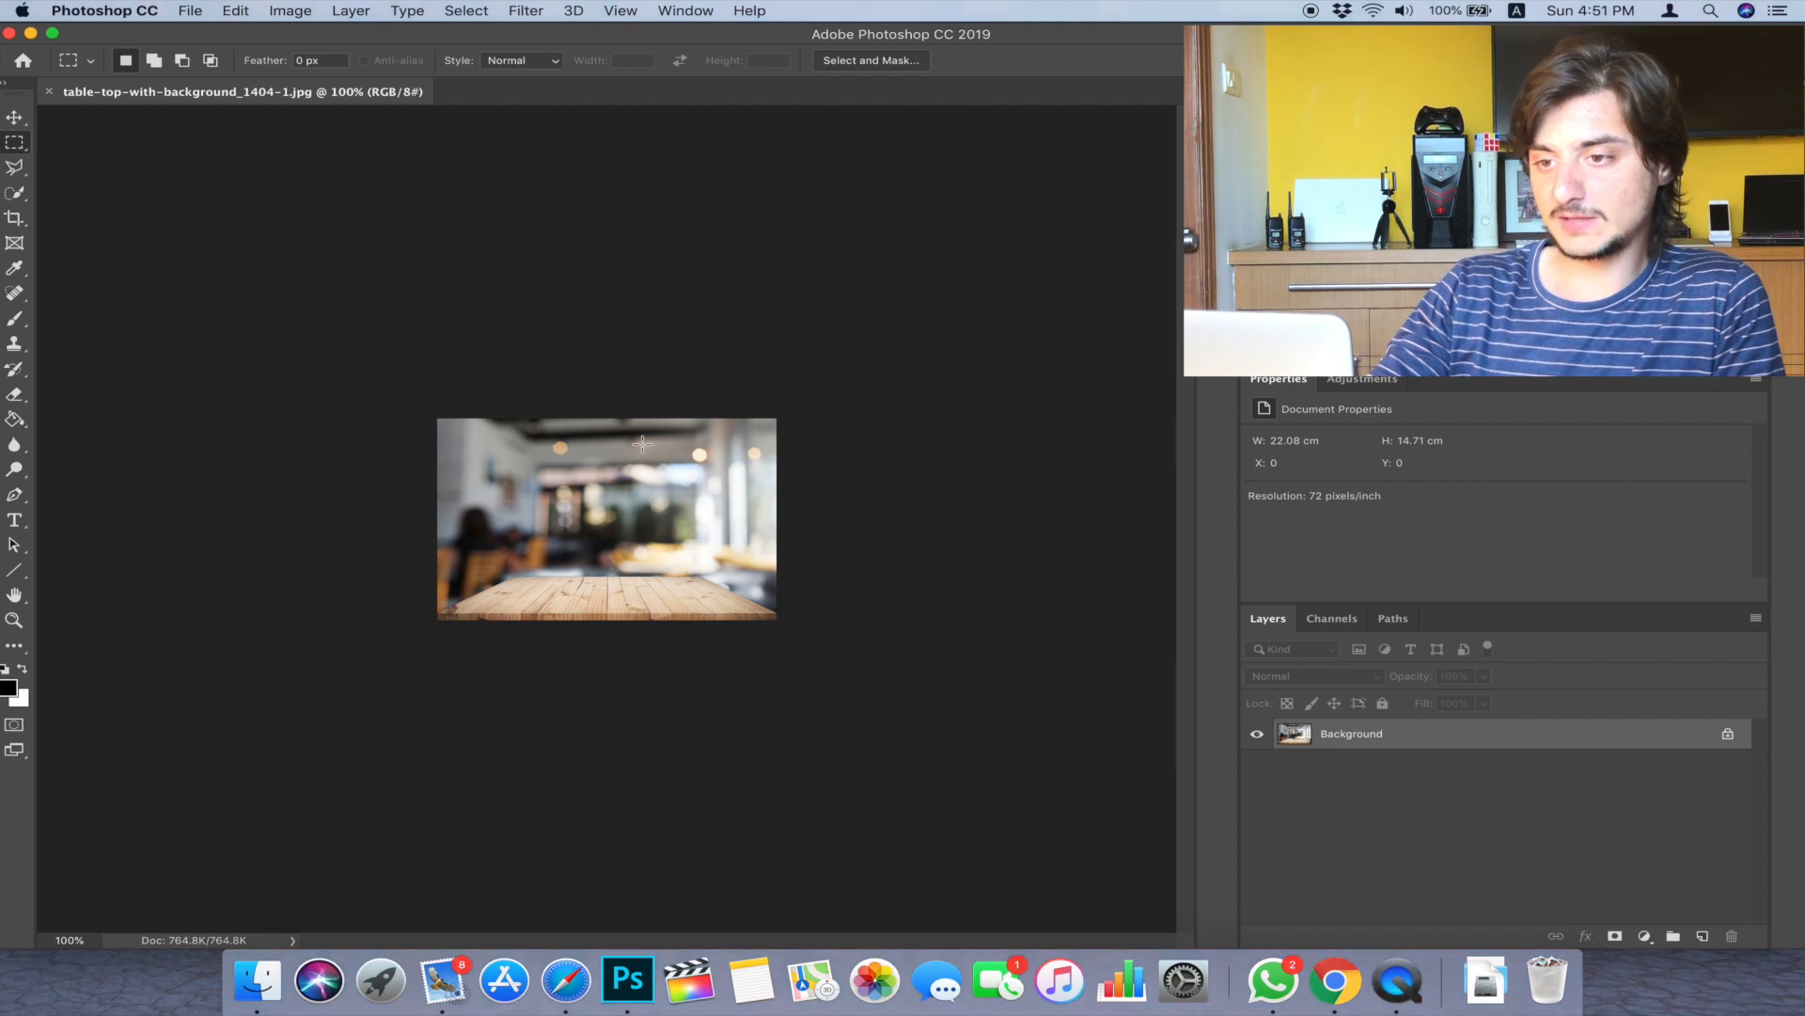
{"action": "scroll", "coordinate": [642, 444], "scroll_direction": "up", "scroll_amount": 10}
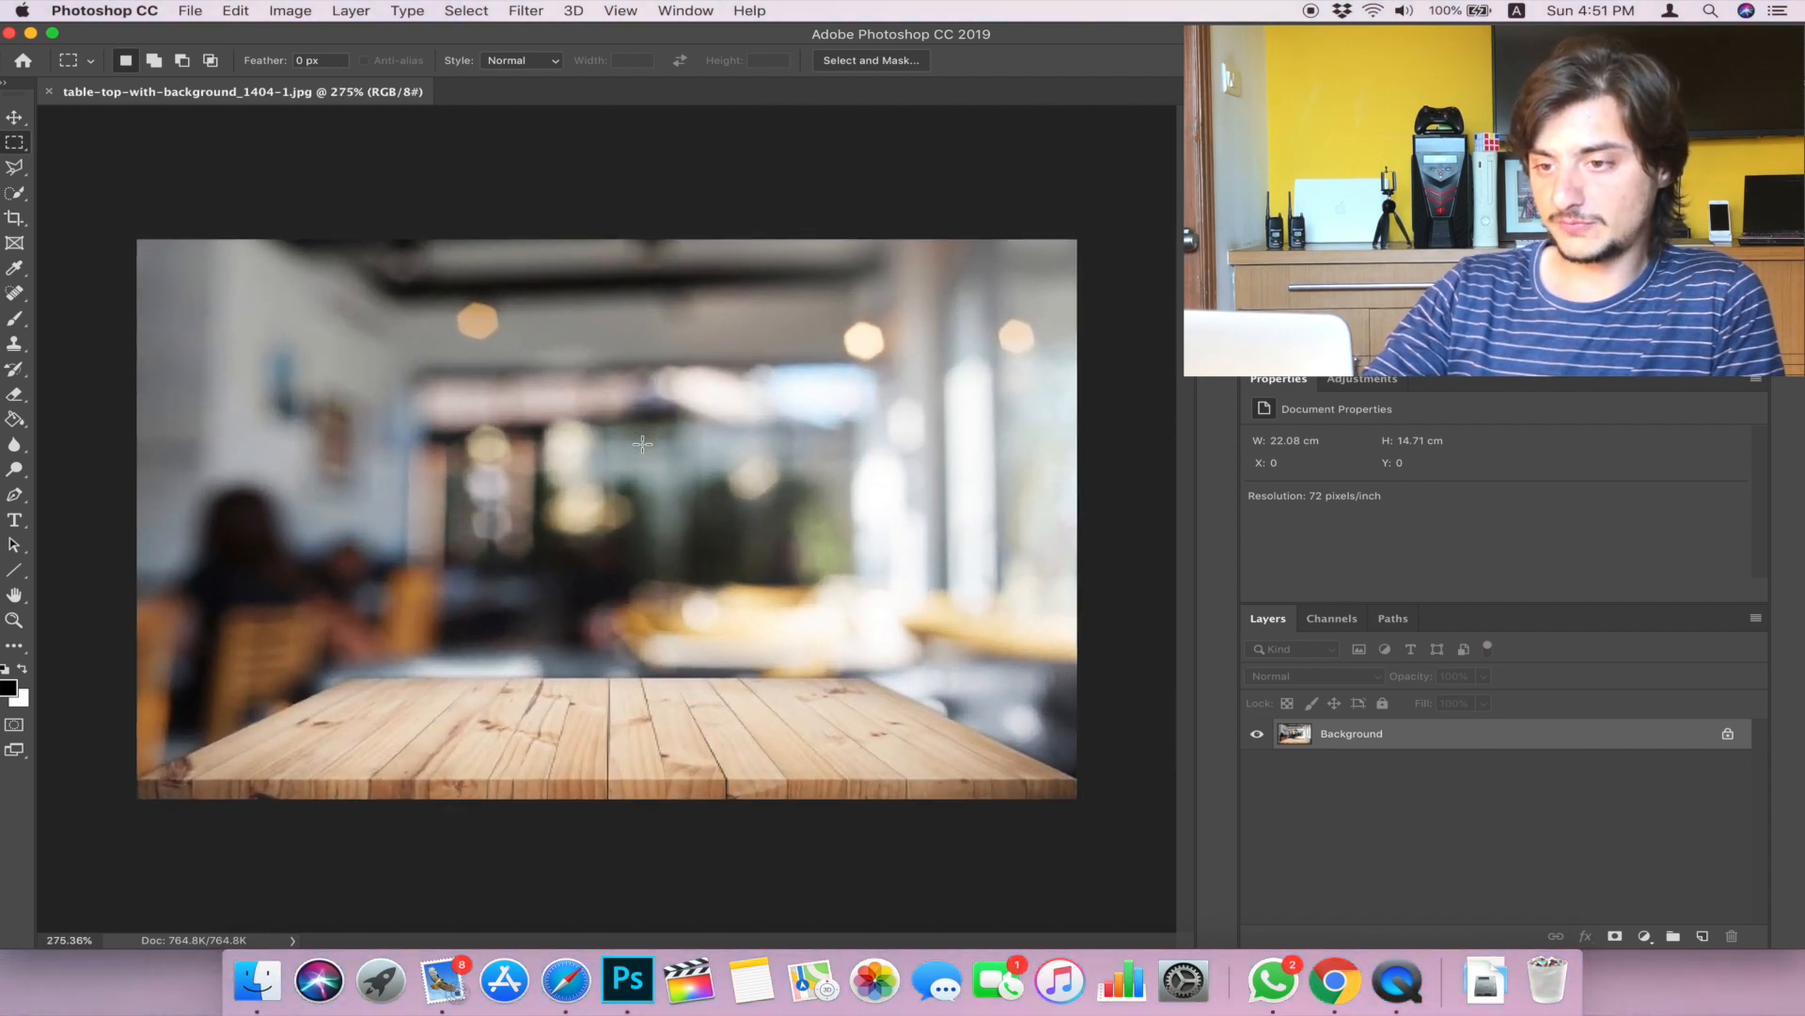
{"action": "scroll", "coordinate": [642, 444], "scroll_direction": "up", "scroll_amount": 1}
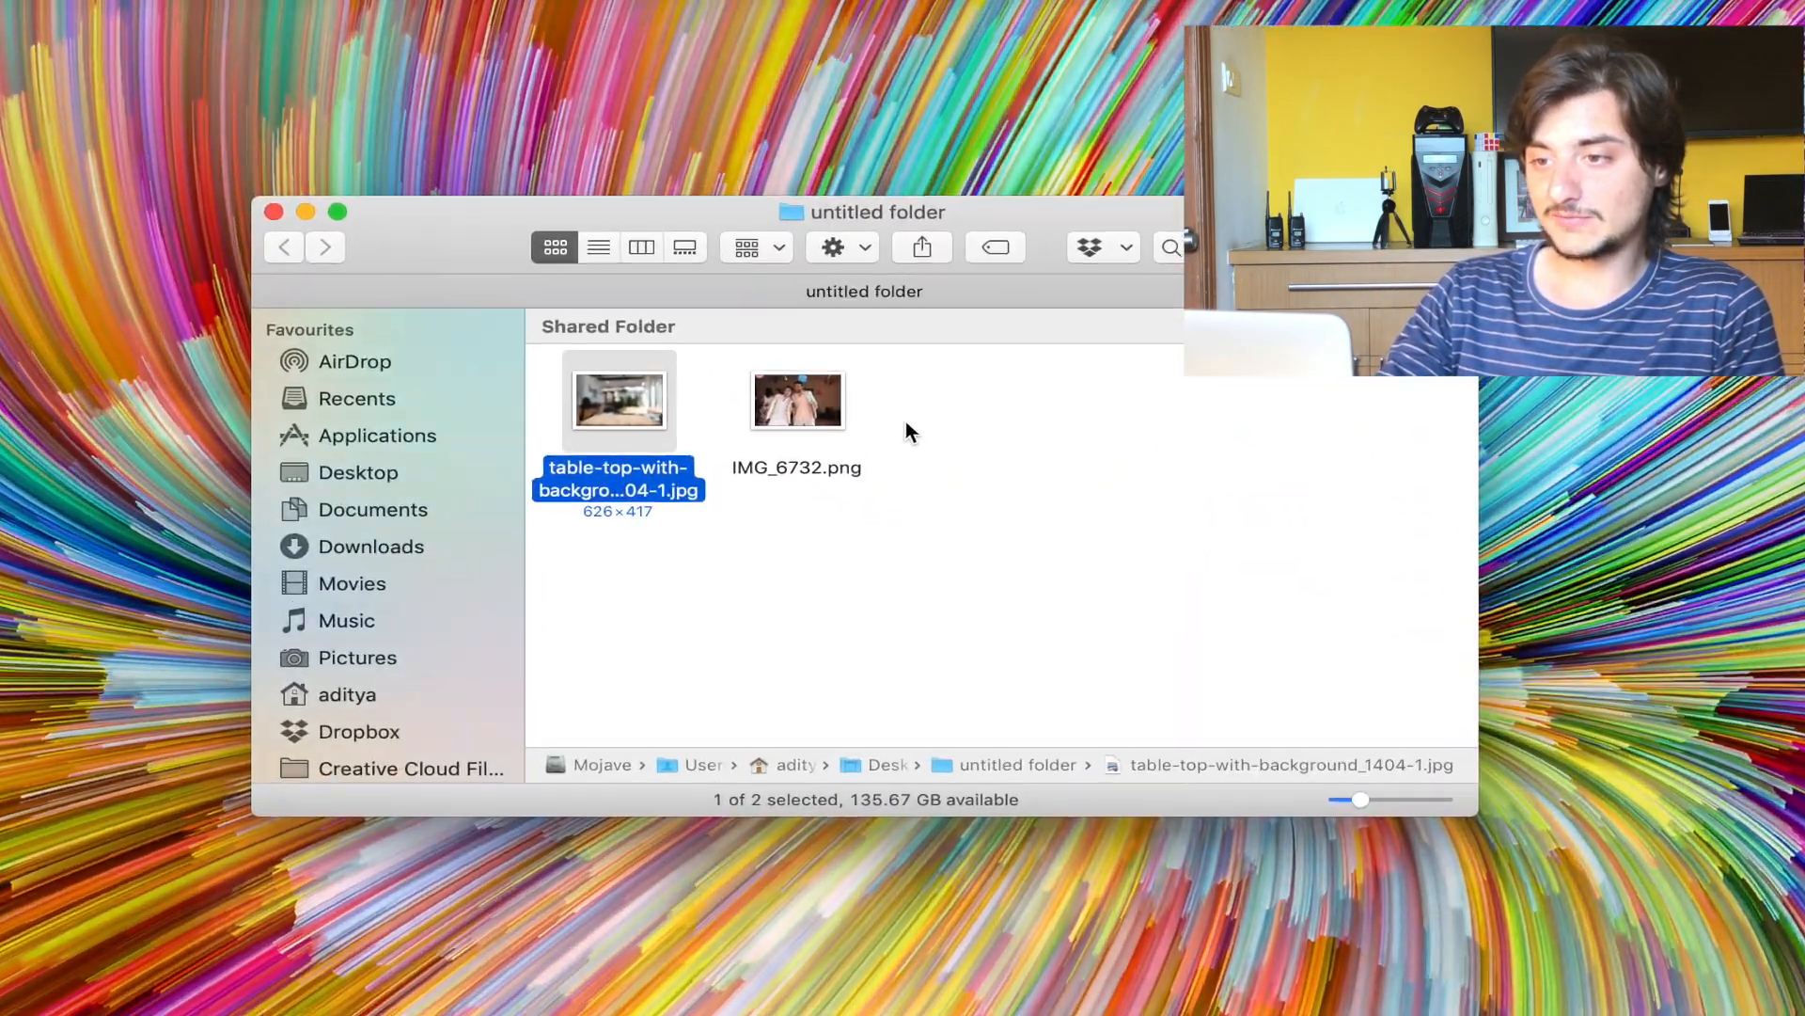
- Copy the IMG_6732.png photo and paste it as a new layer over the table-top image
{"action": "left_click", "coordinate": [812, 314]}
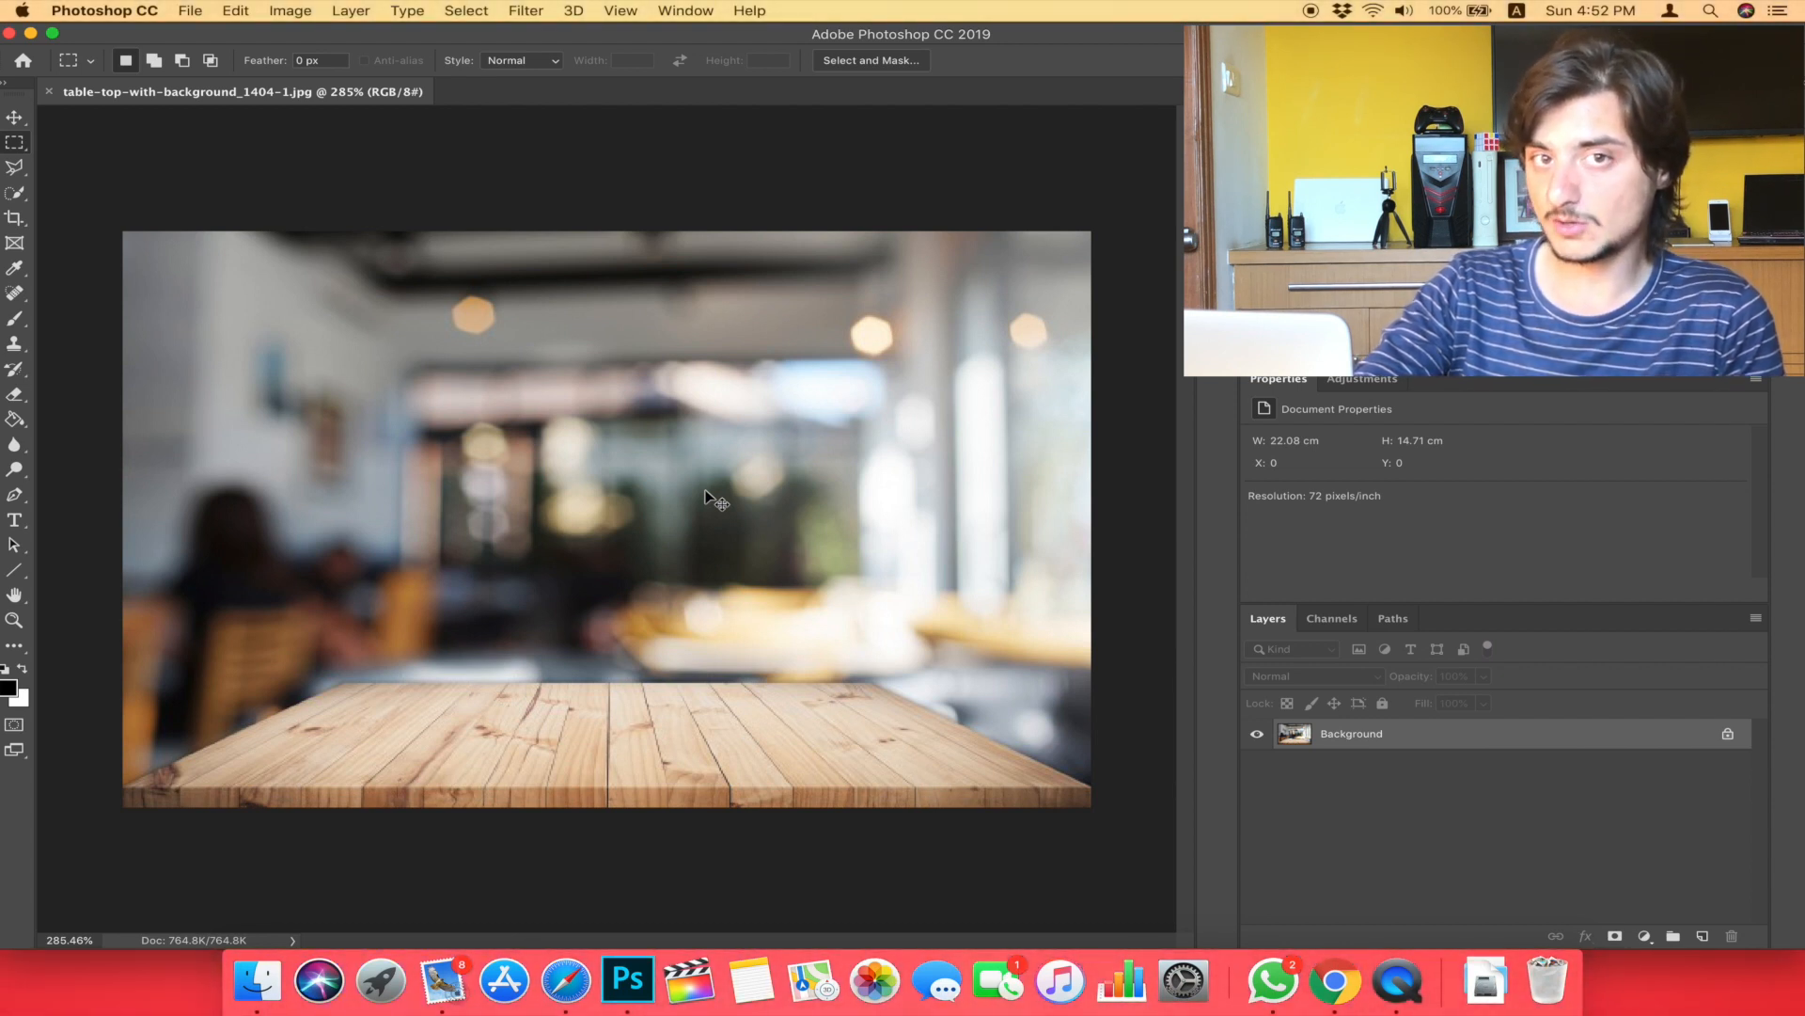
{"action": "key", "text": "super+v"}
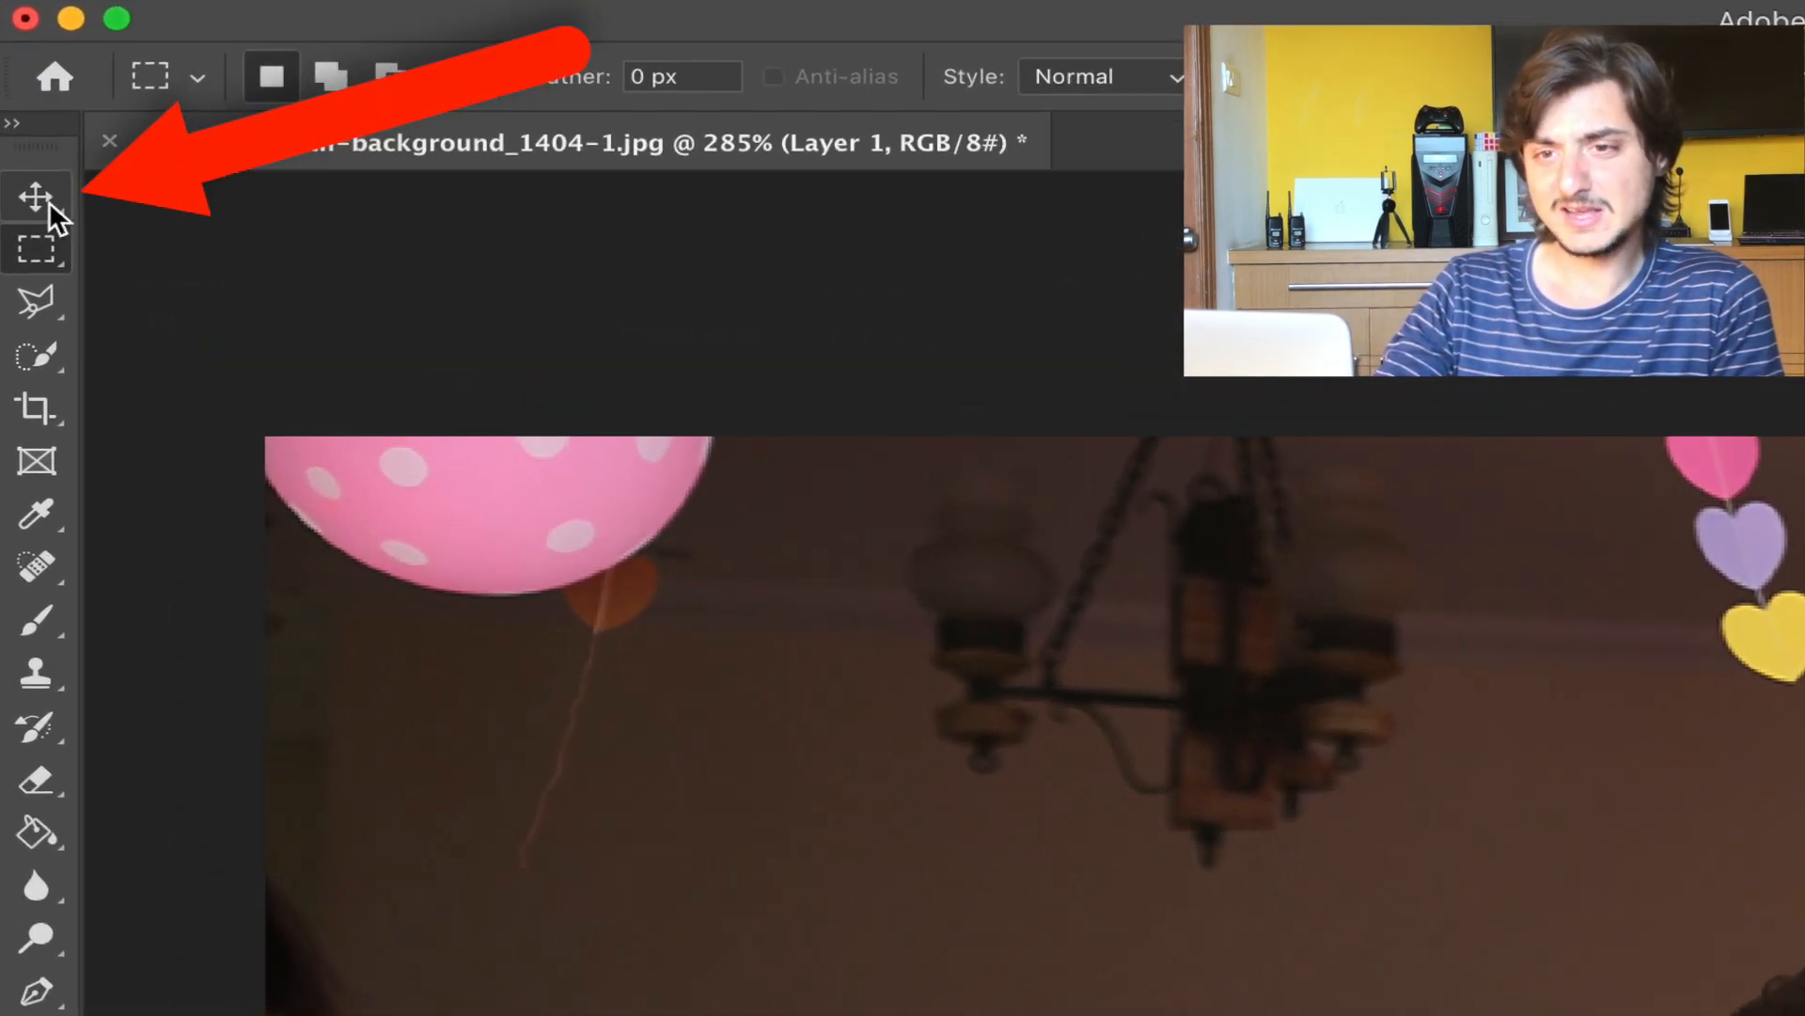
- Scale the pasted photo down to about 22.8 × 15.2 cm and position it so the two men stand above the table's front edge
{"action": "left_click", "coordinate": [36, 198]}
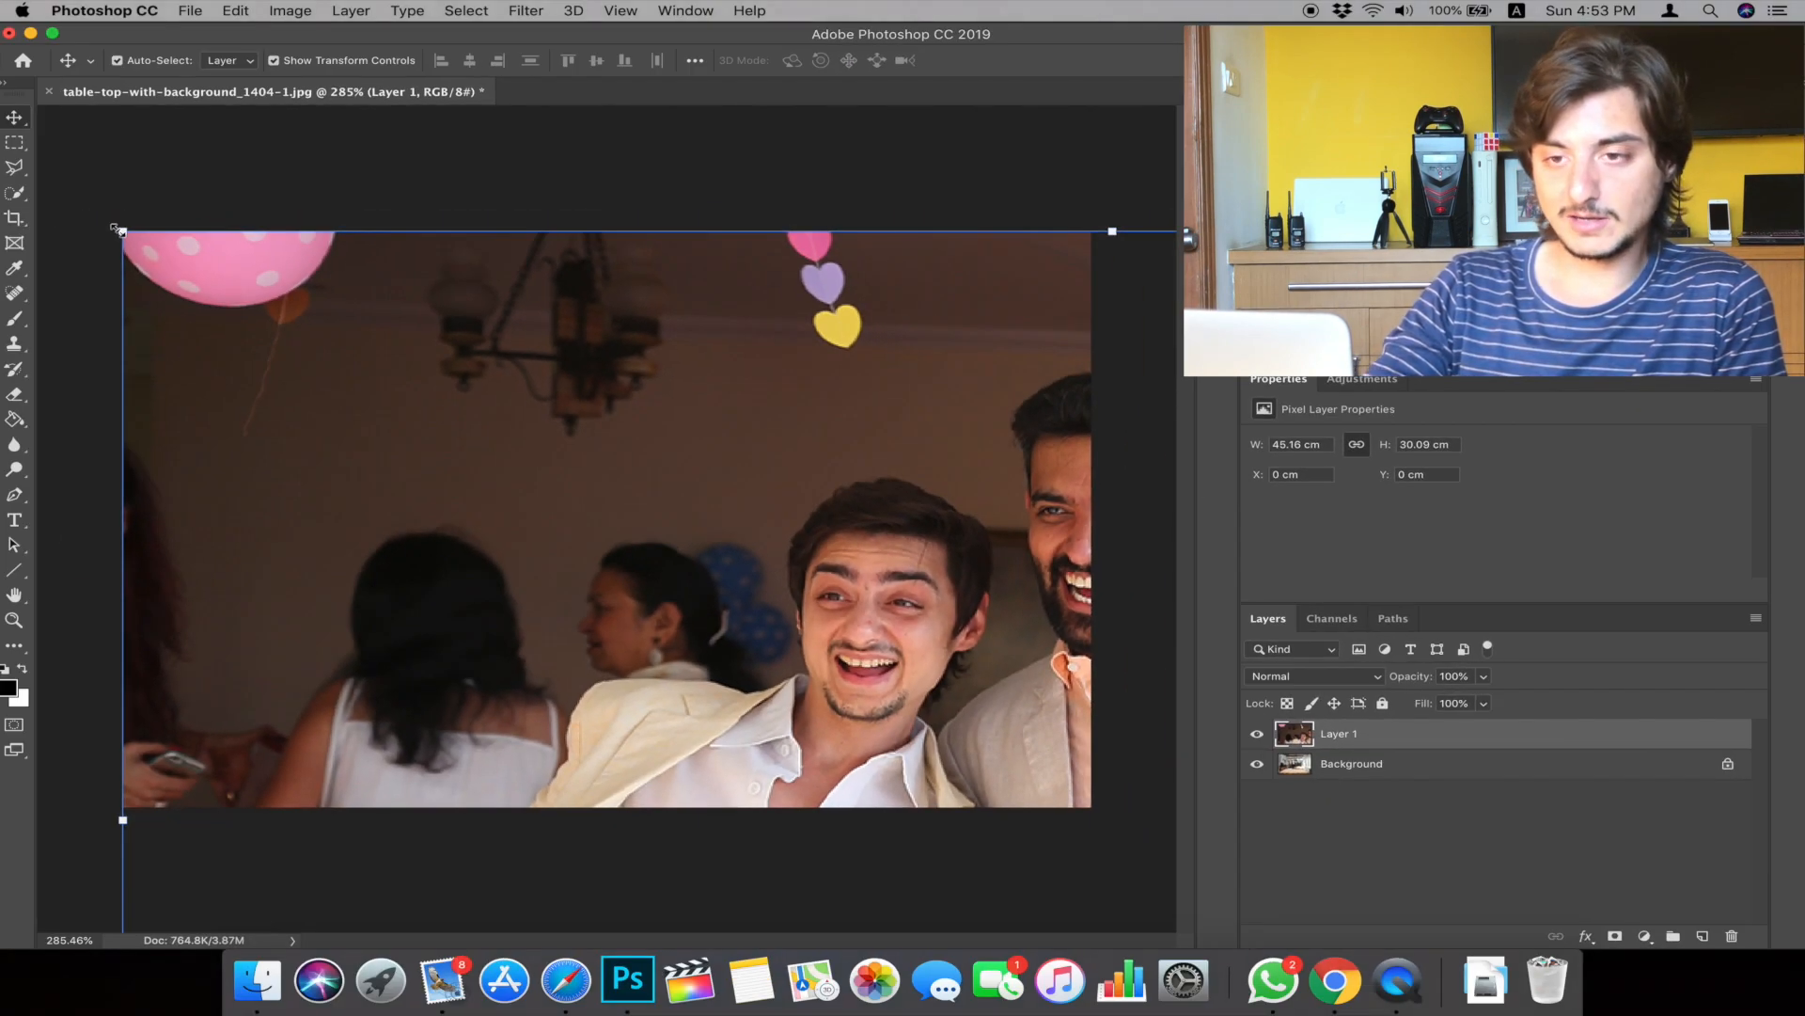
{"action": "left_click_drag", "start_coordinate": [117, 229], "coordinate": [860, 523]}
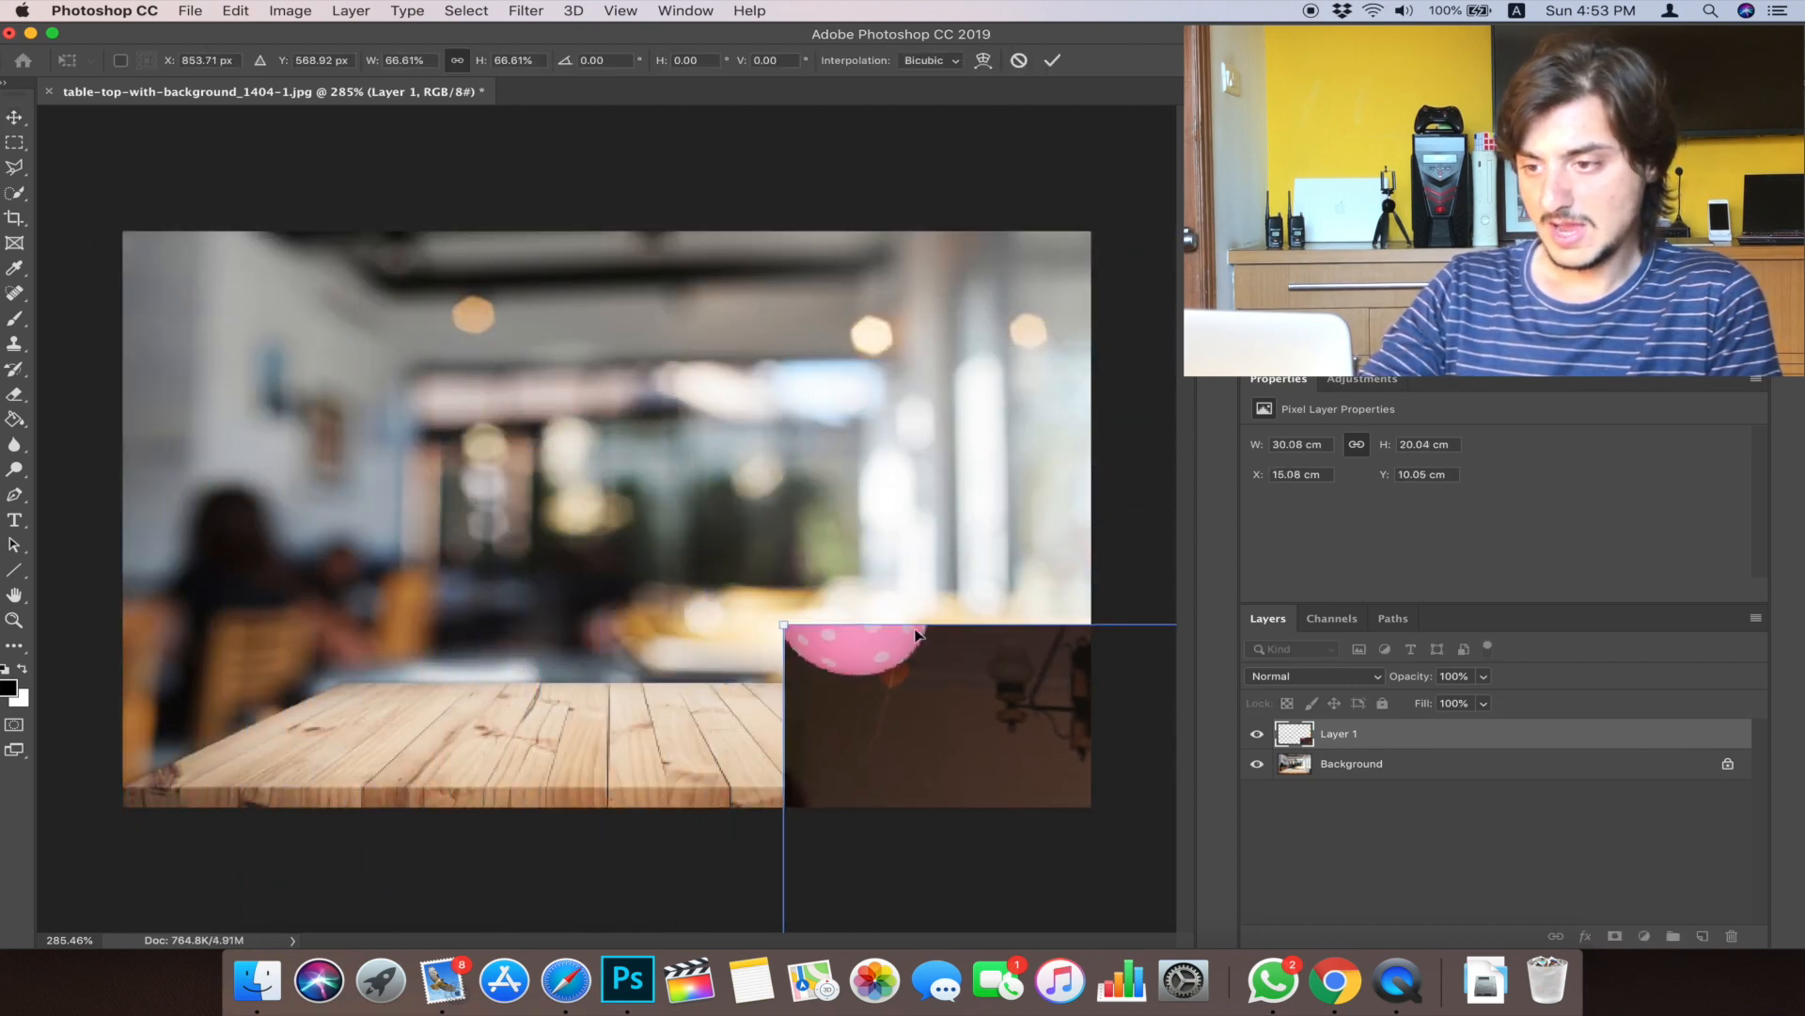
{"action": "left_click_drag", "start_coordinate": [929, 668], "coordinate": [240, 199]}
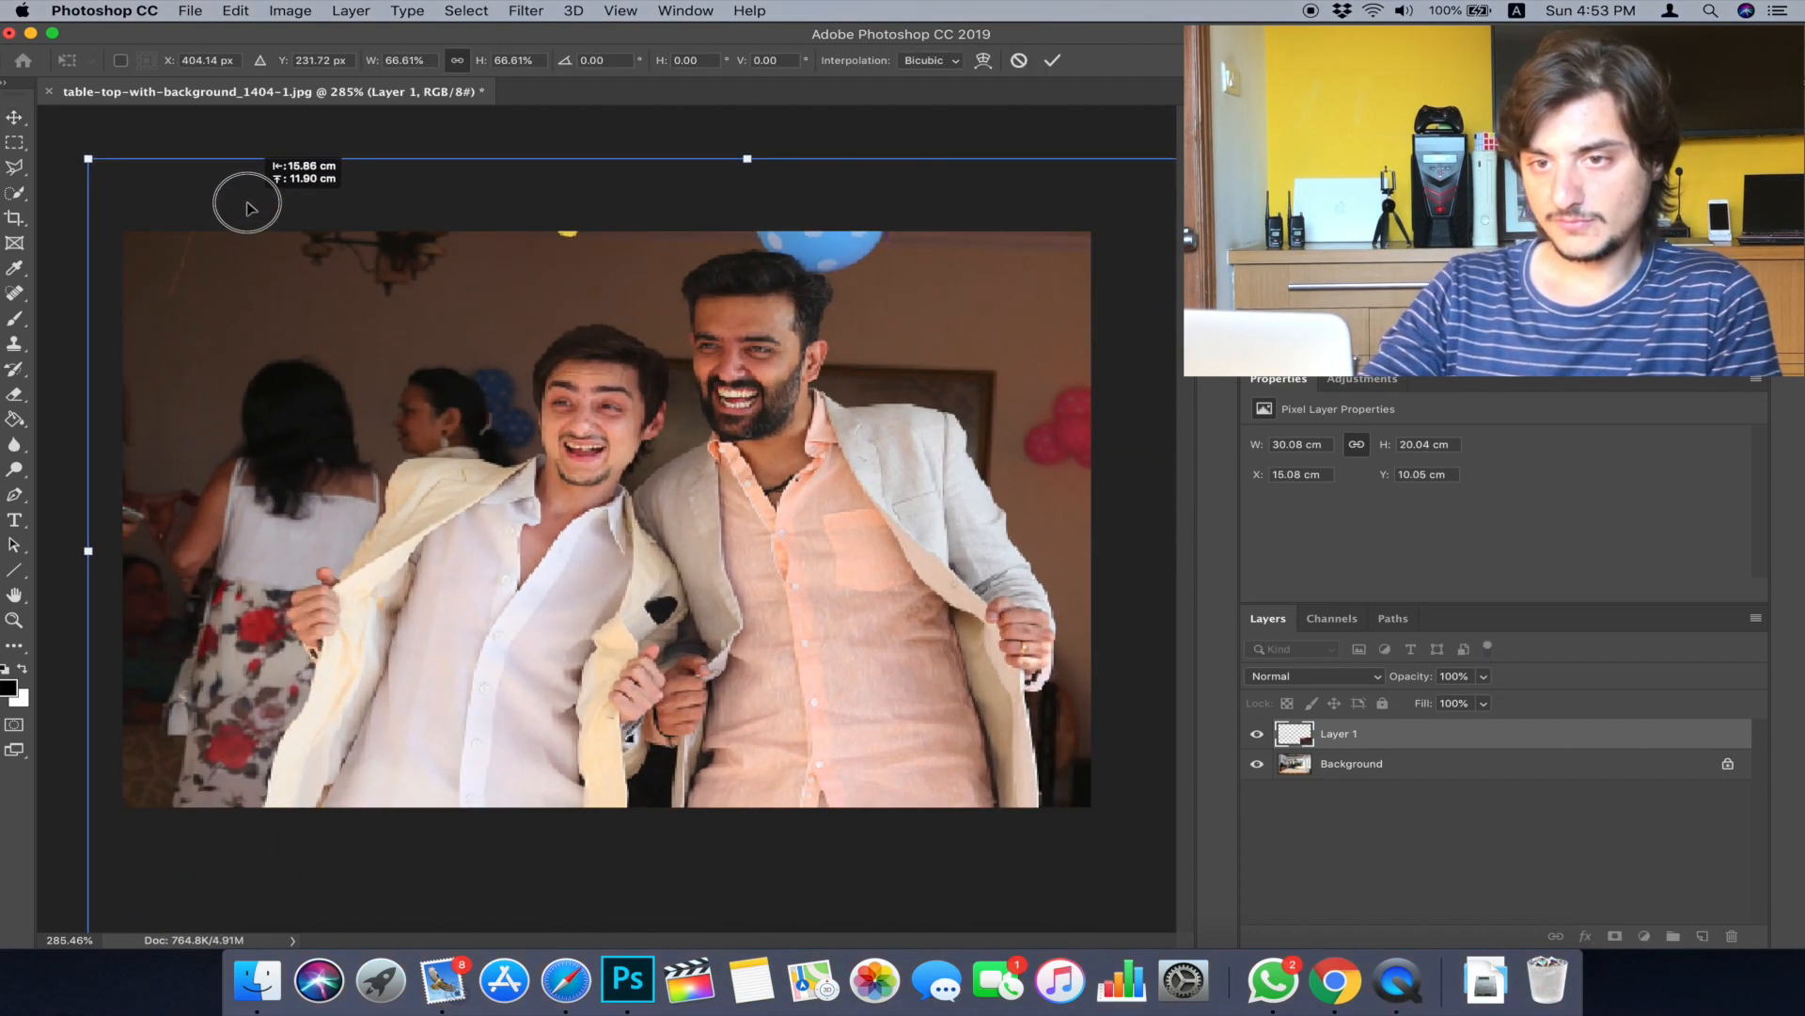
{"action": "left_click_drag", "start_coordinate": [88, 157], "coordinate": [256, 257]}
{"action": "left_click_drag", "start_coordinate": [538, 384], "coordinate": [387, 301]}
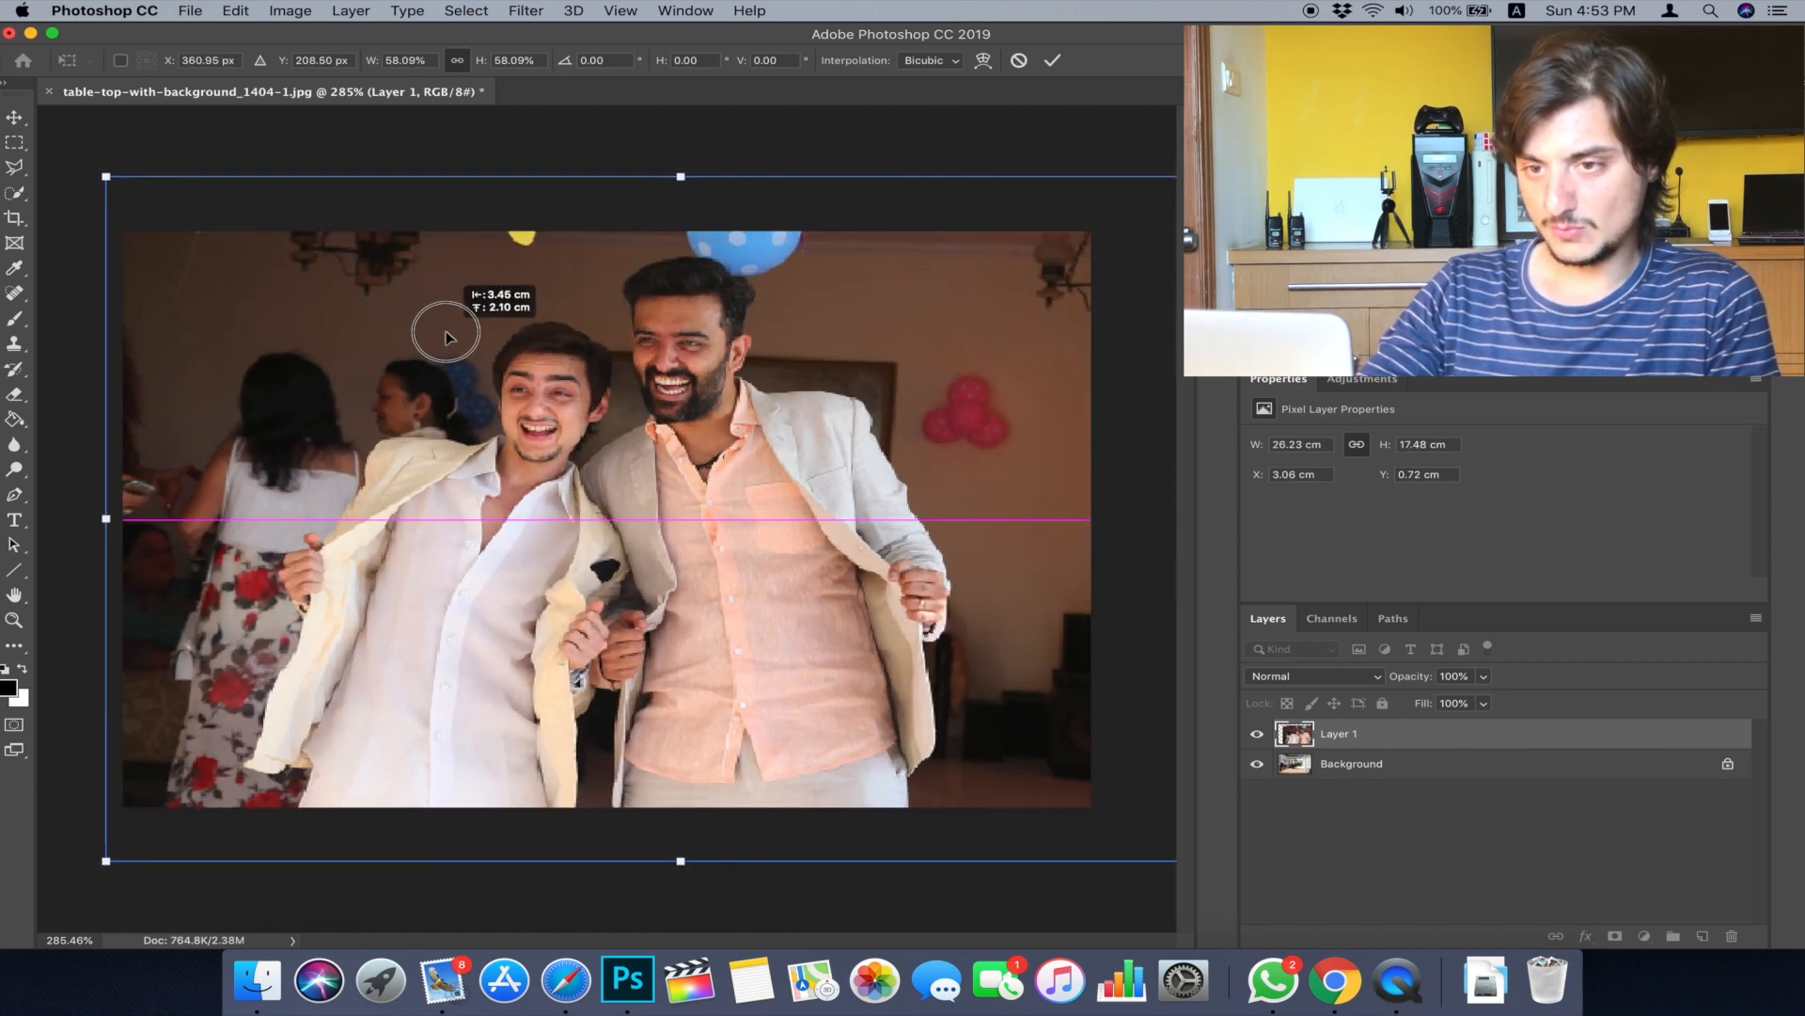
{"action": "left_click_drag", "start_coordinate": [104, 175], "coordinate": [254, 232]}
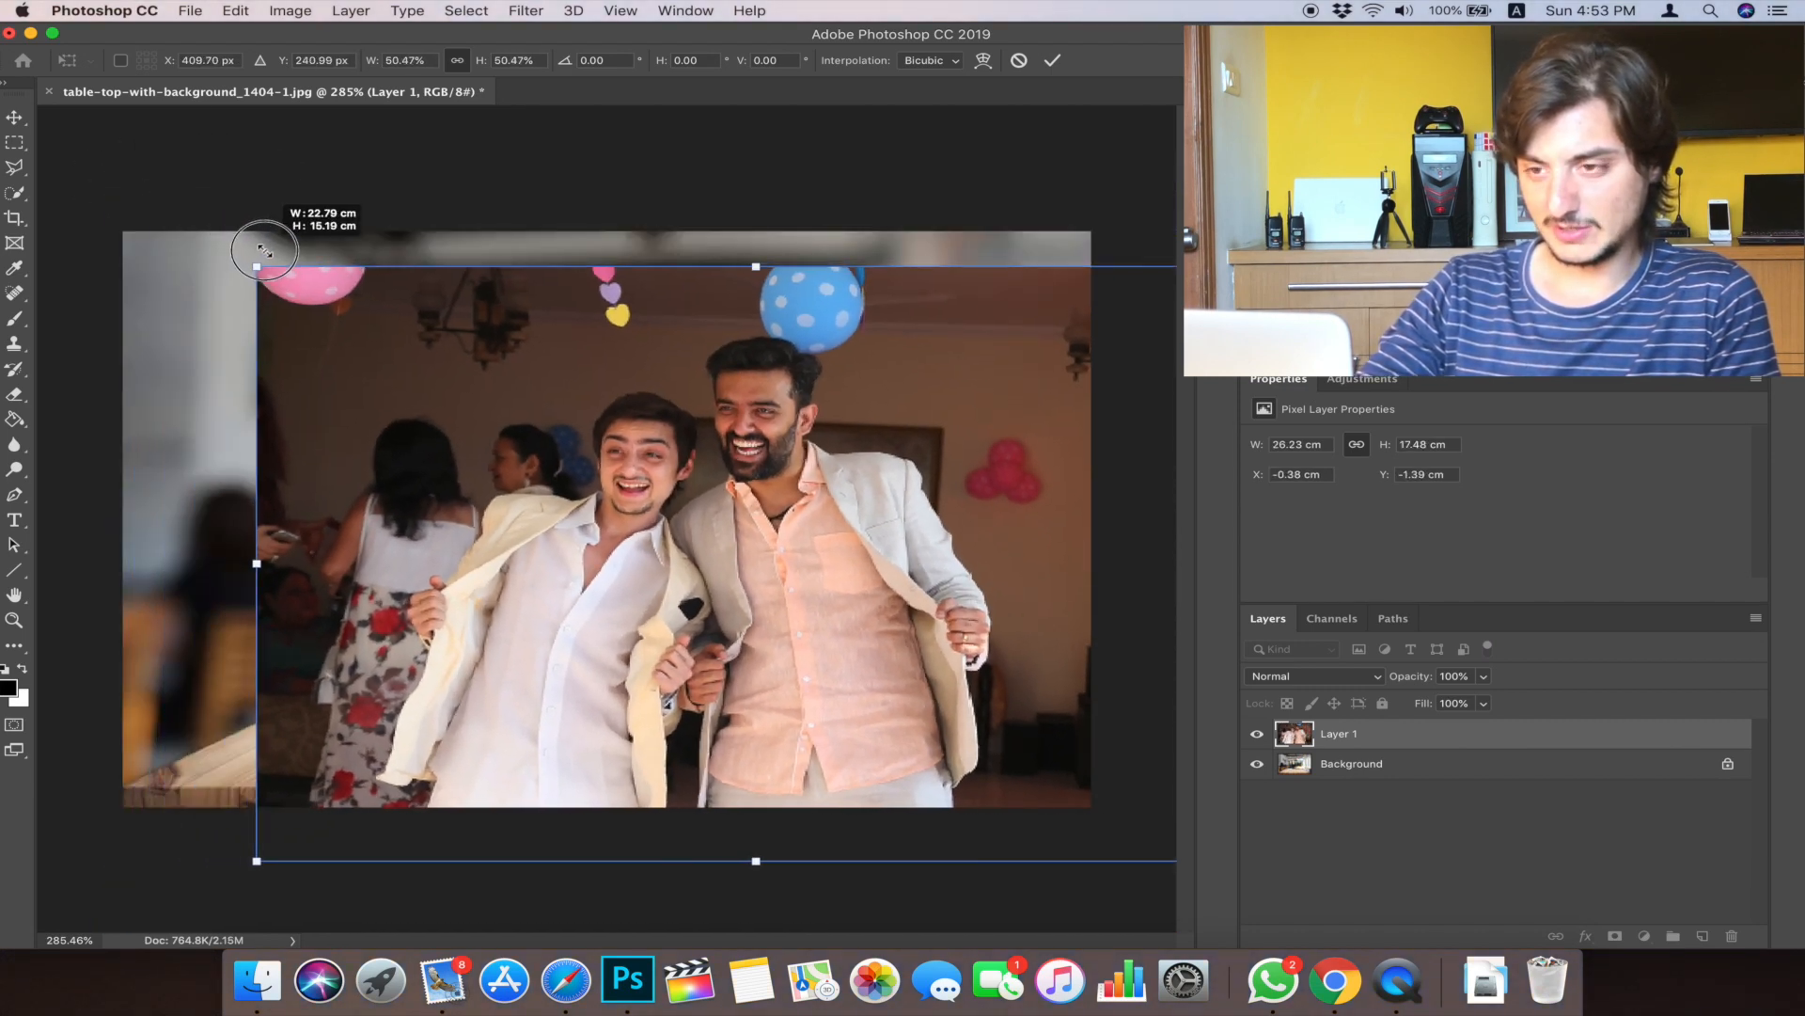
{"action": "left_click_drag", "start_coordinate": [599, 400], "coordinate": [522, 353]}
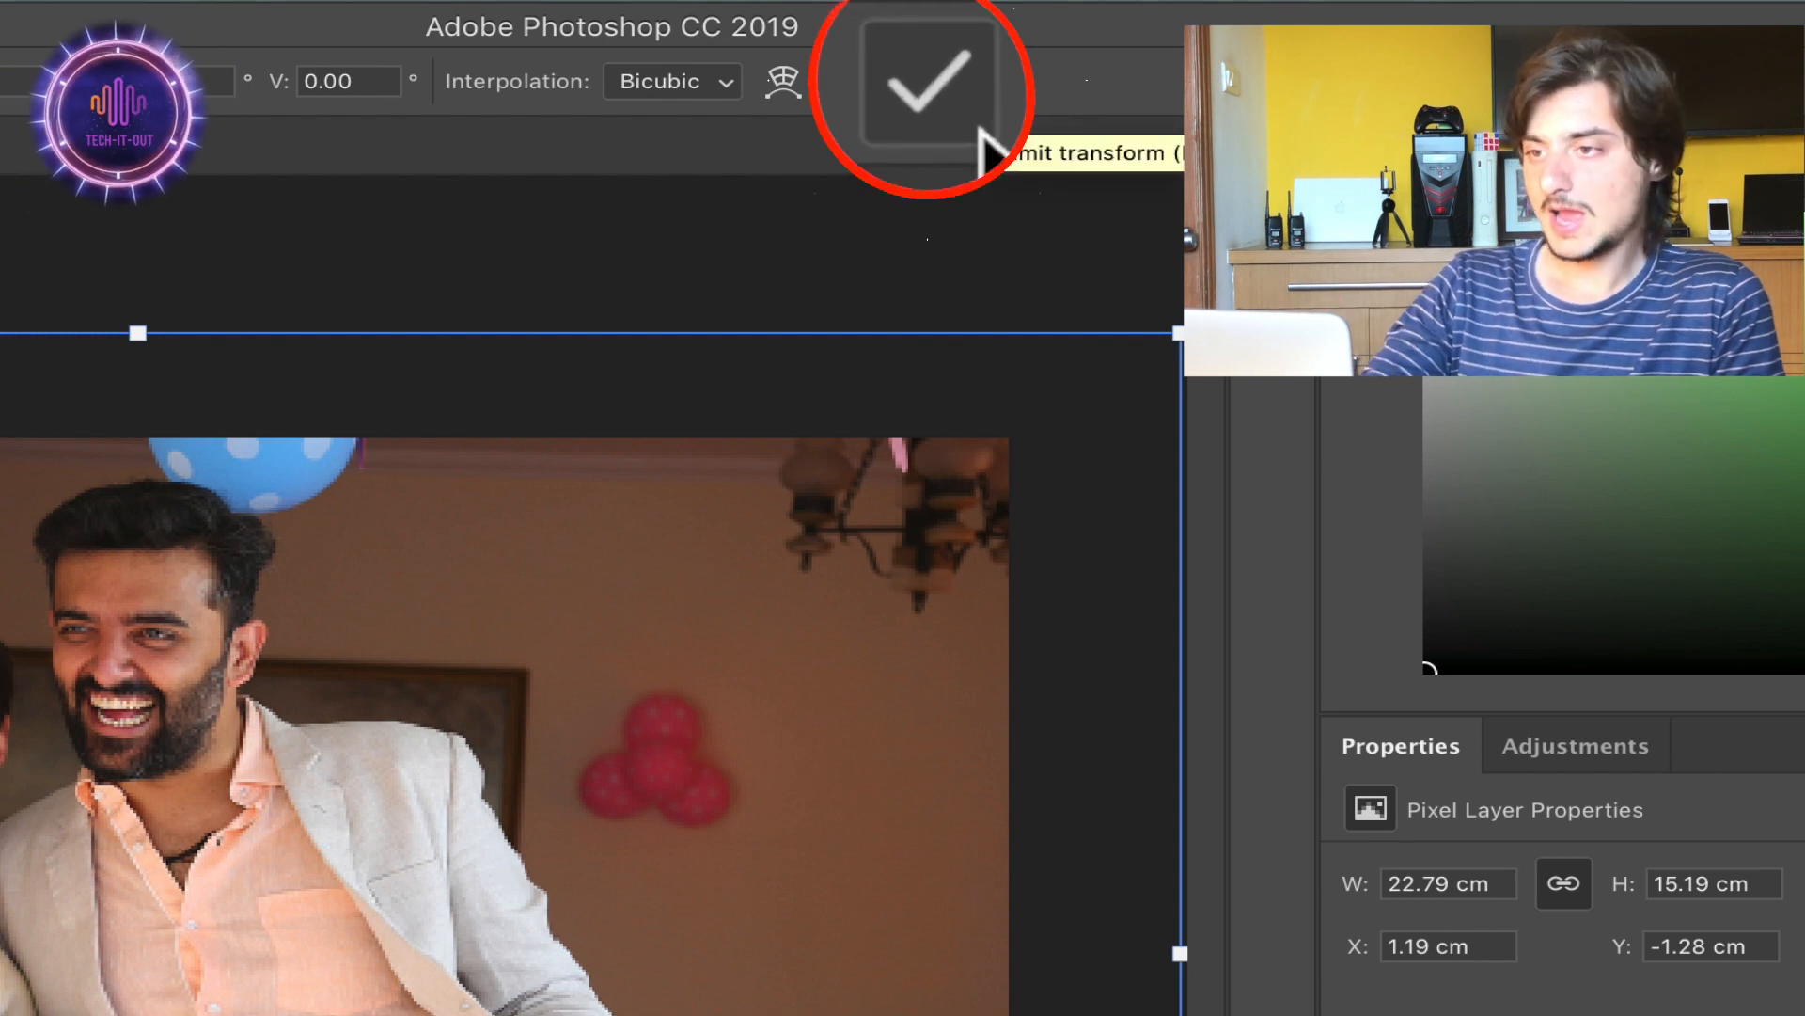
{"action": "left_click", "coordinate": [981, 129]}
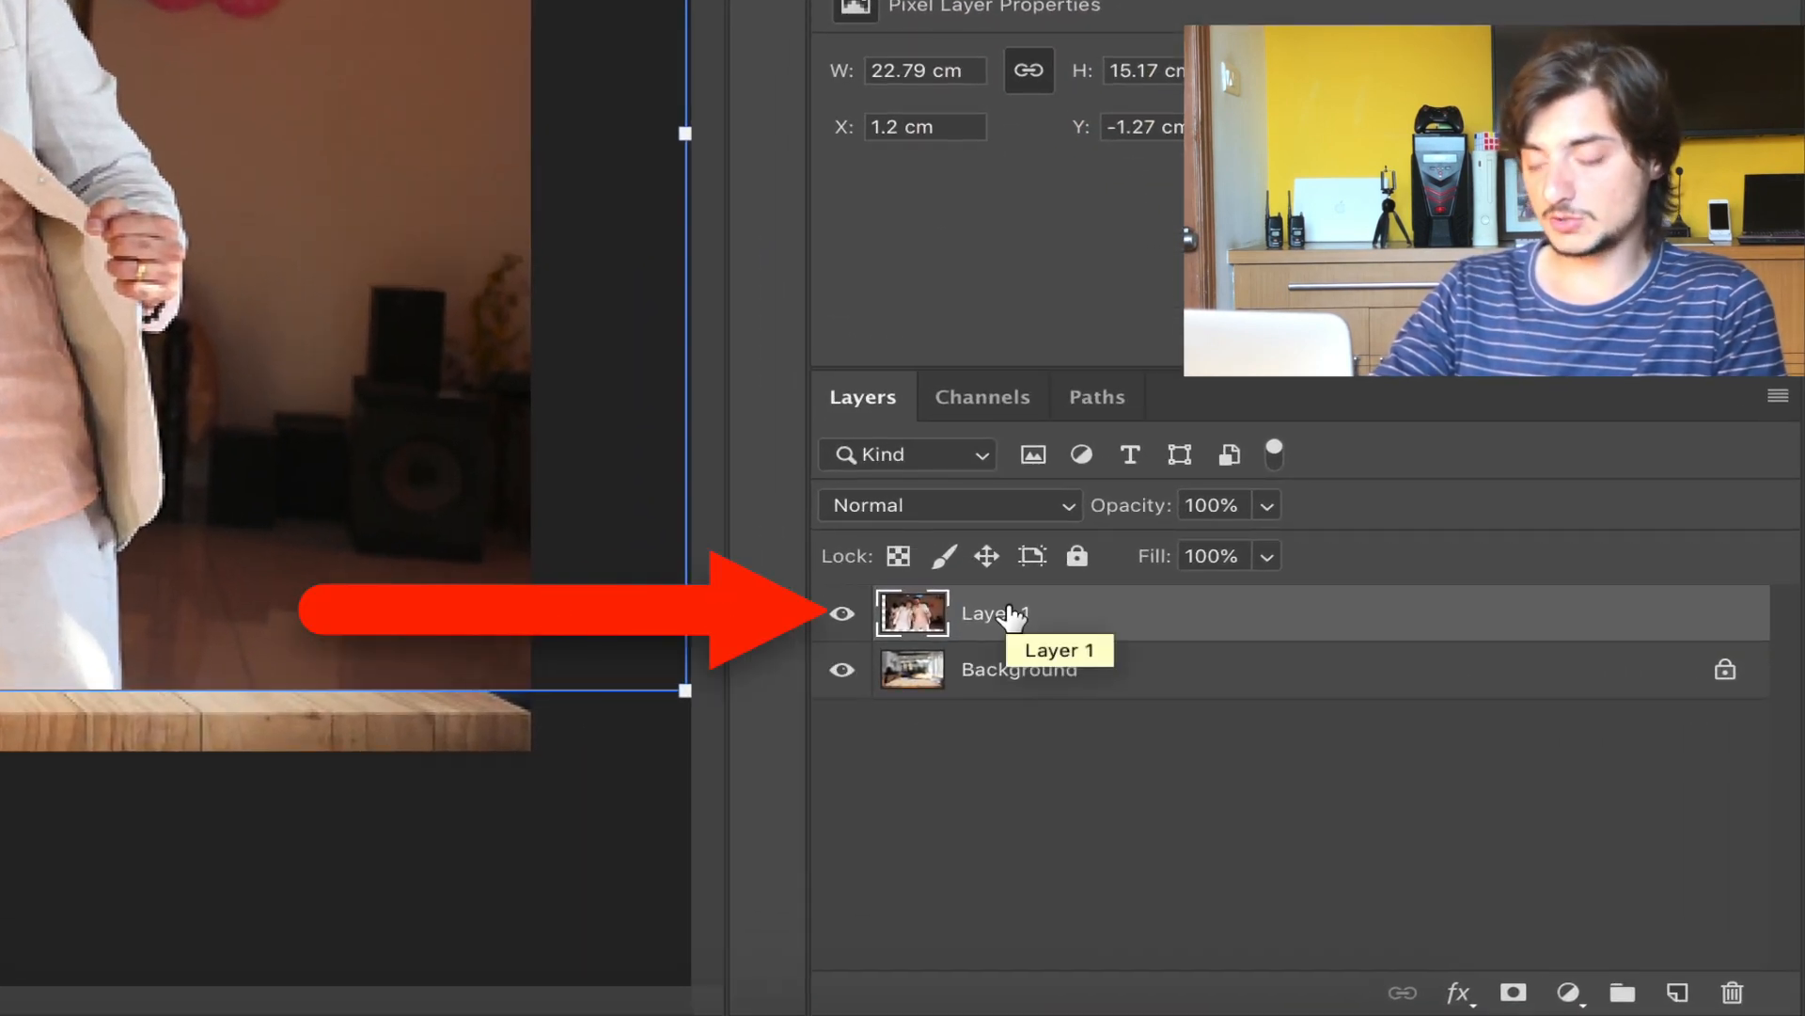
- Duplicate Layer 1 as "Layer 1 copy" and hide the copy
{"action": "right_click", "coordinate": [1060, 613]}
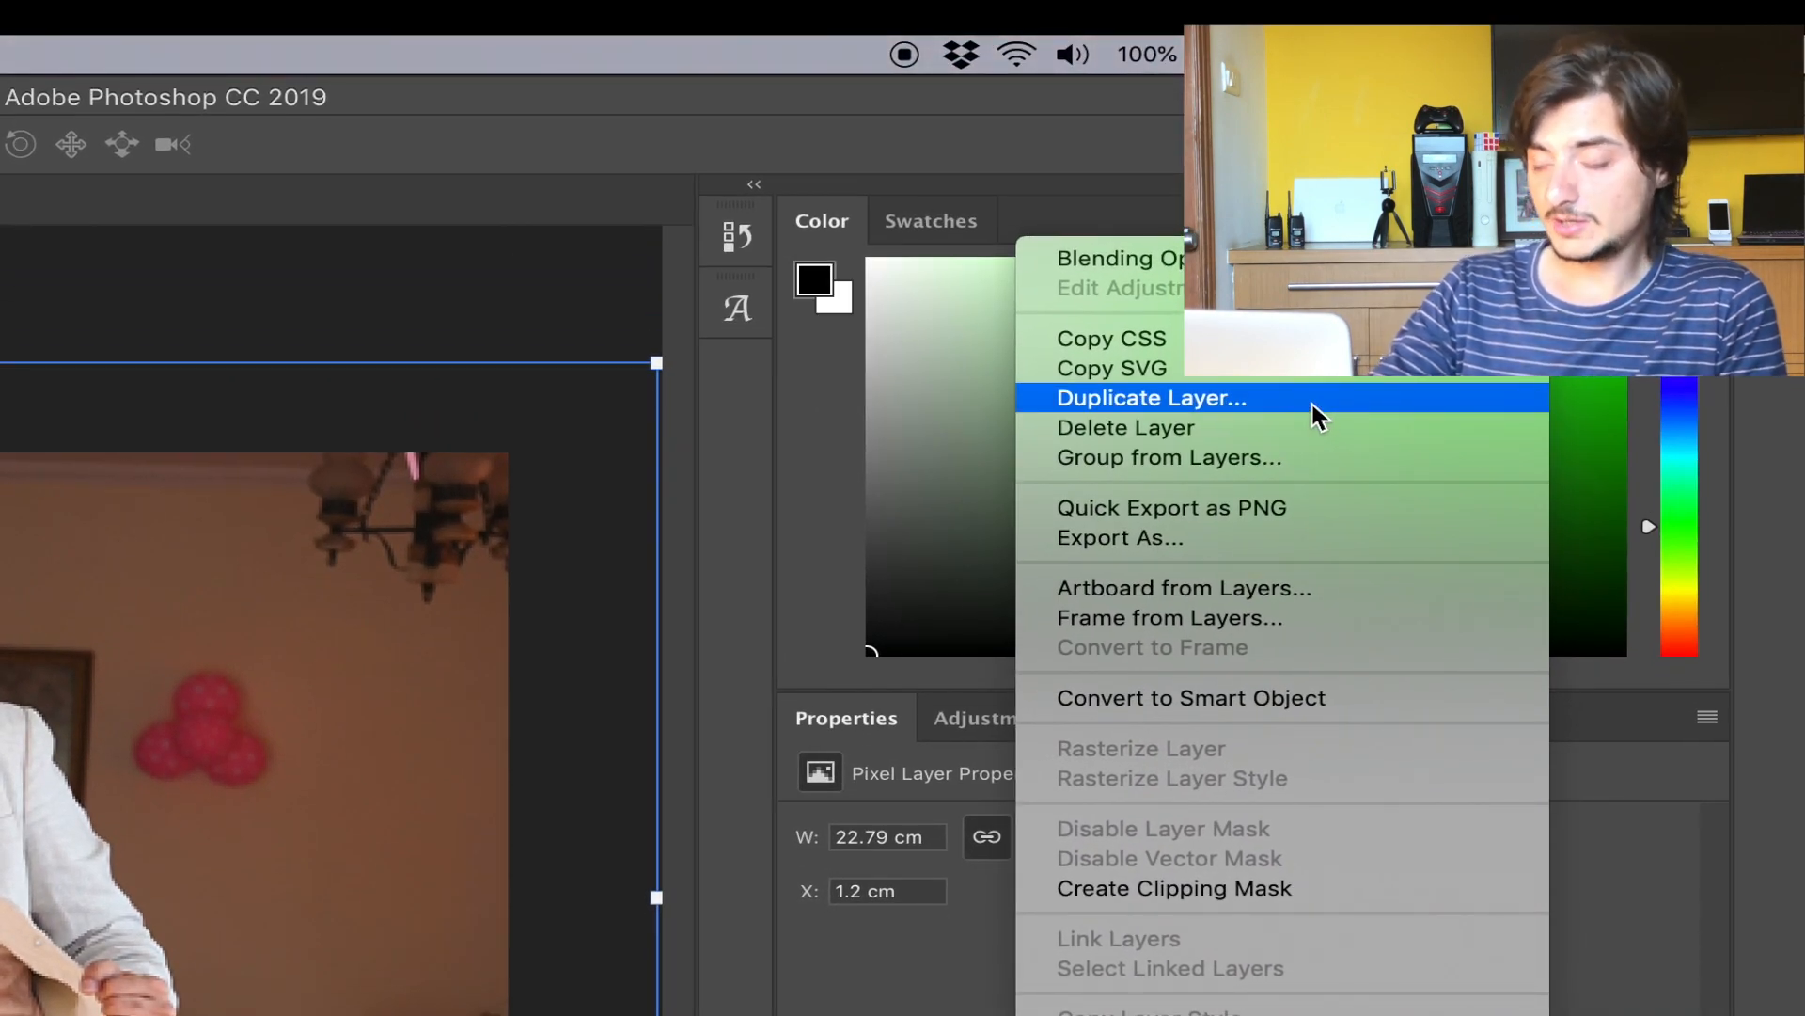
{"action": "left_click", "coordinate": [1312, 404]}
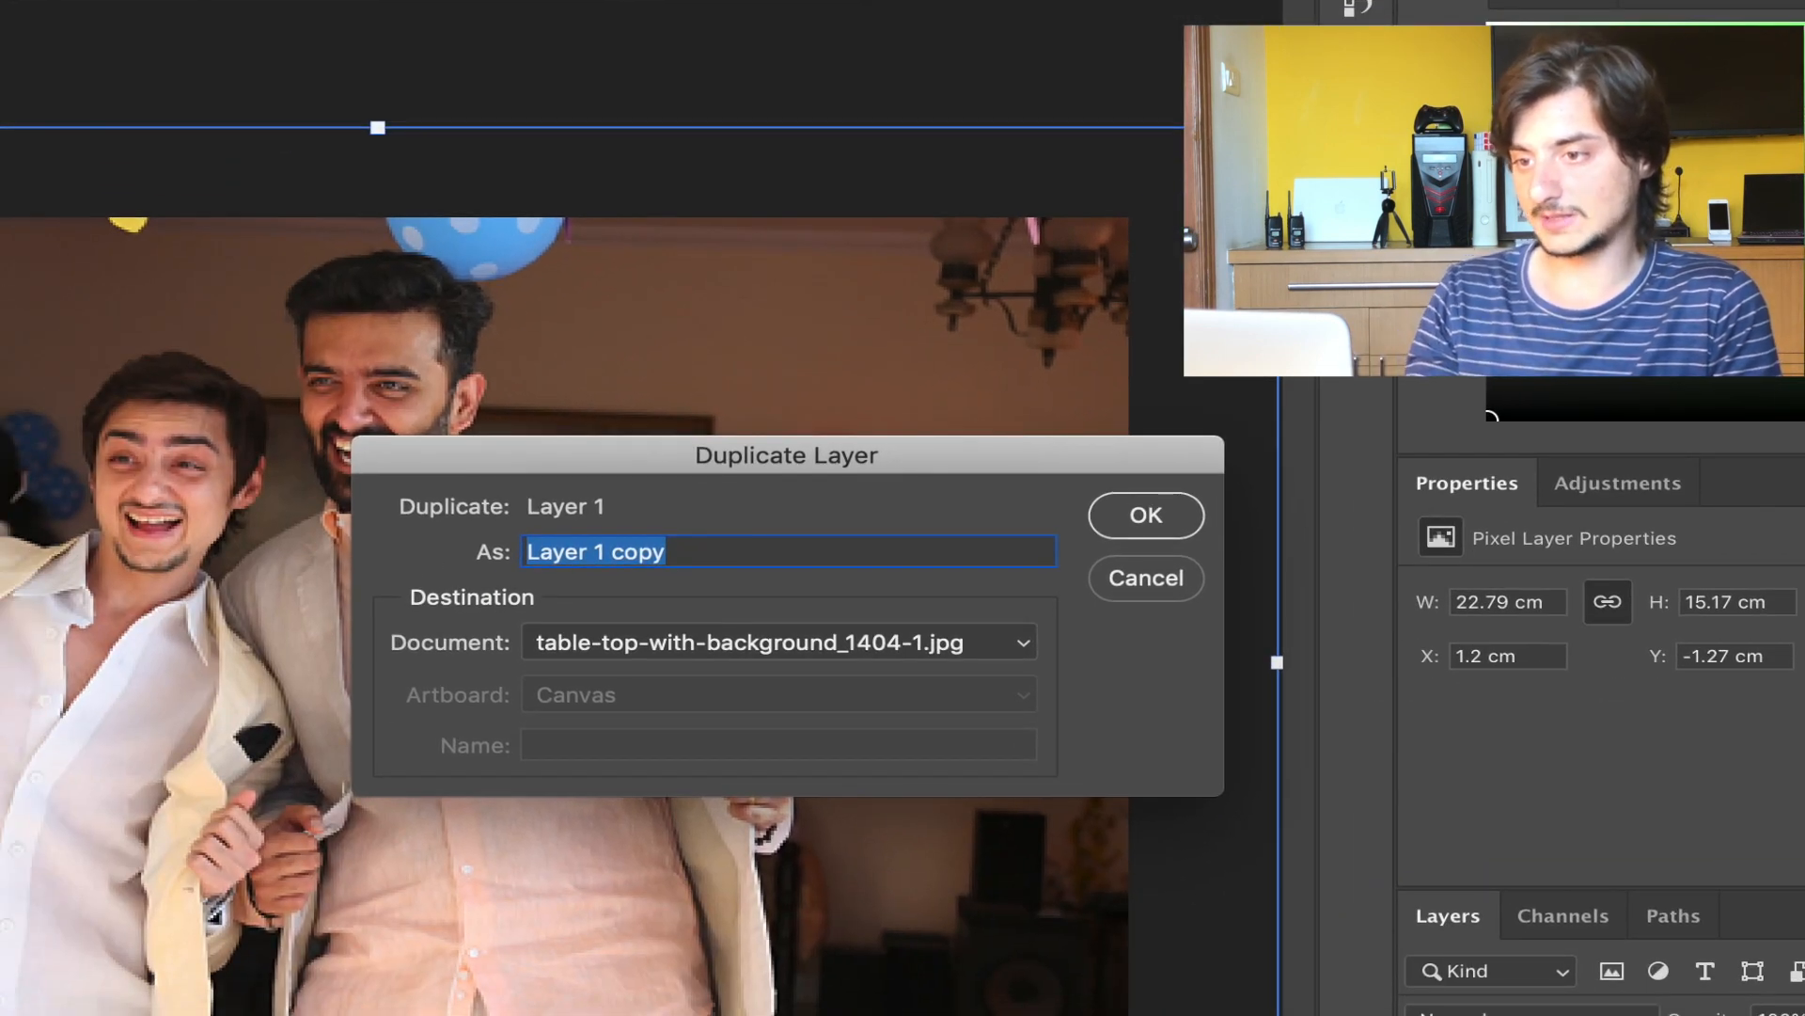
{"action": "key", "text": "Return"}
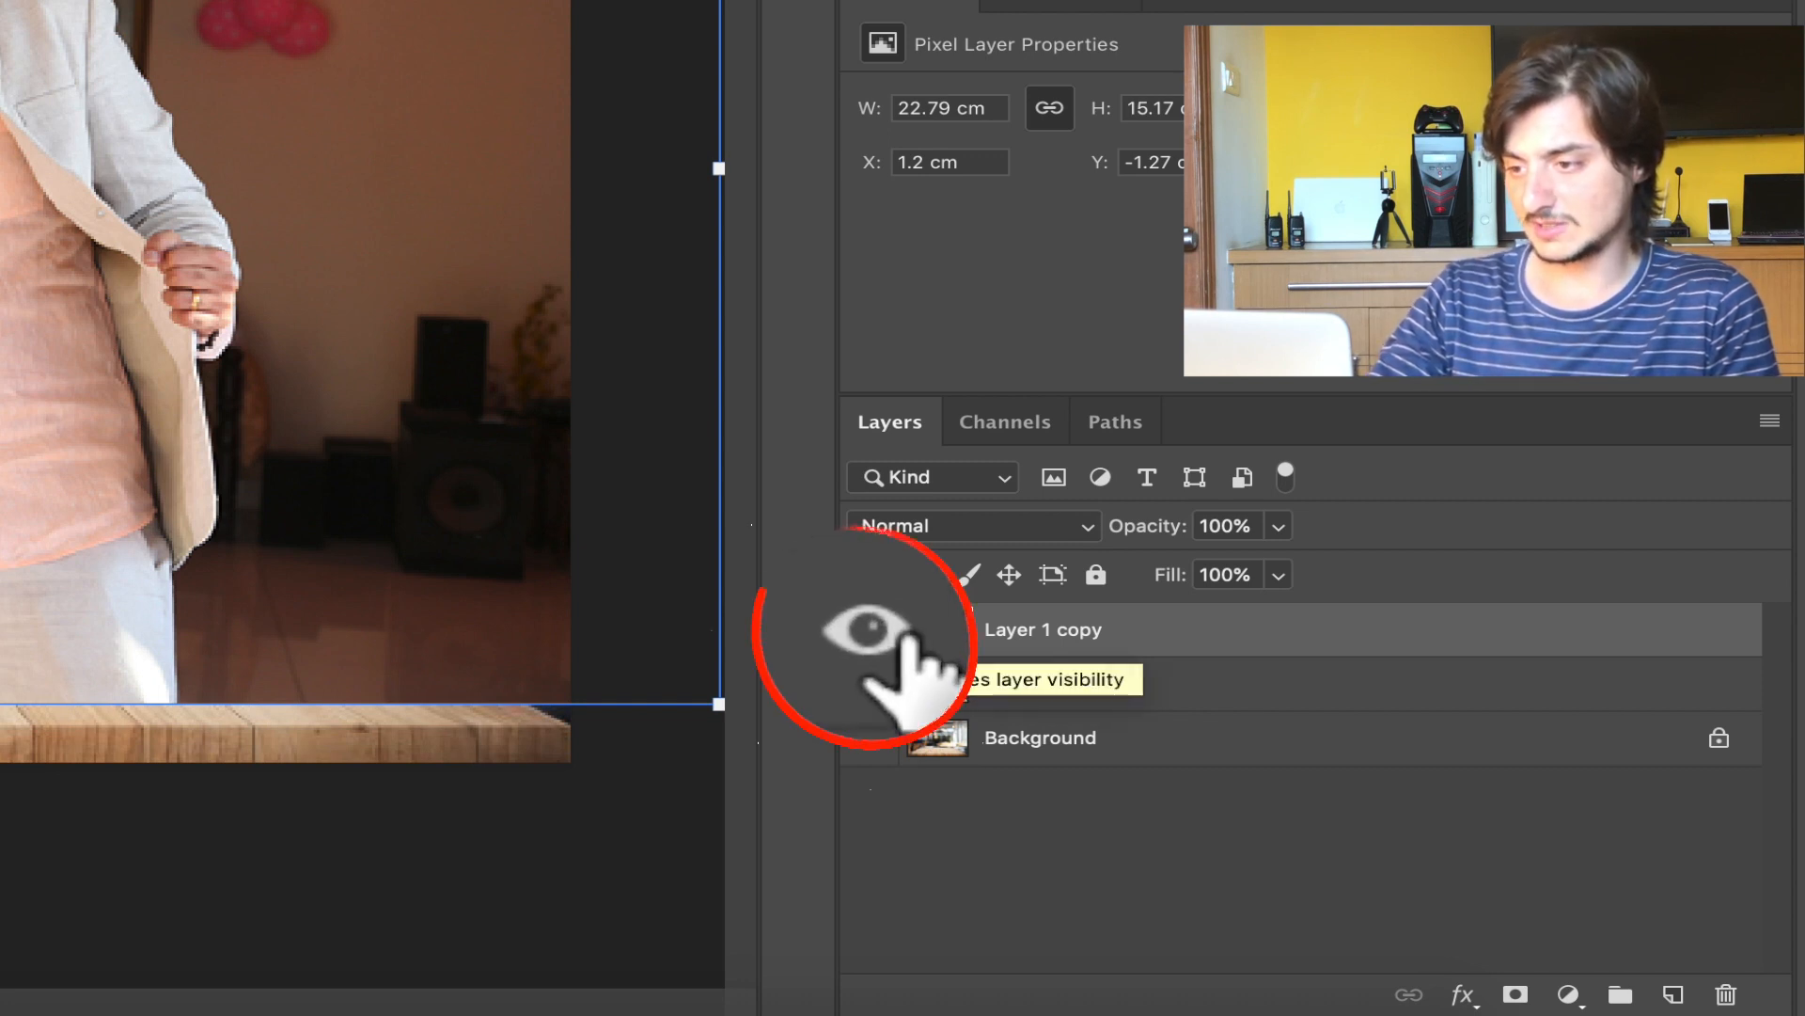
{"action": "left_click", "coordinate": [870, 630]}
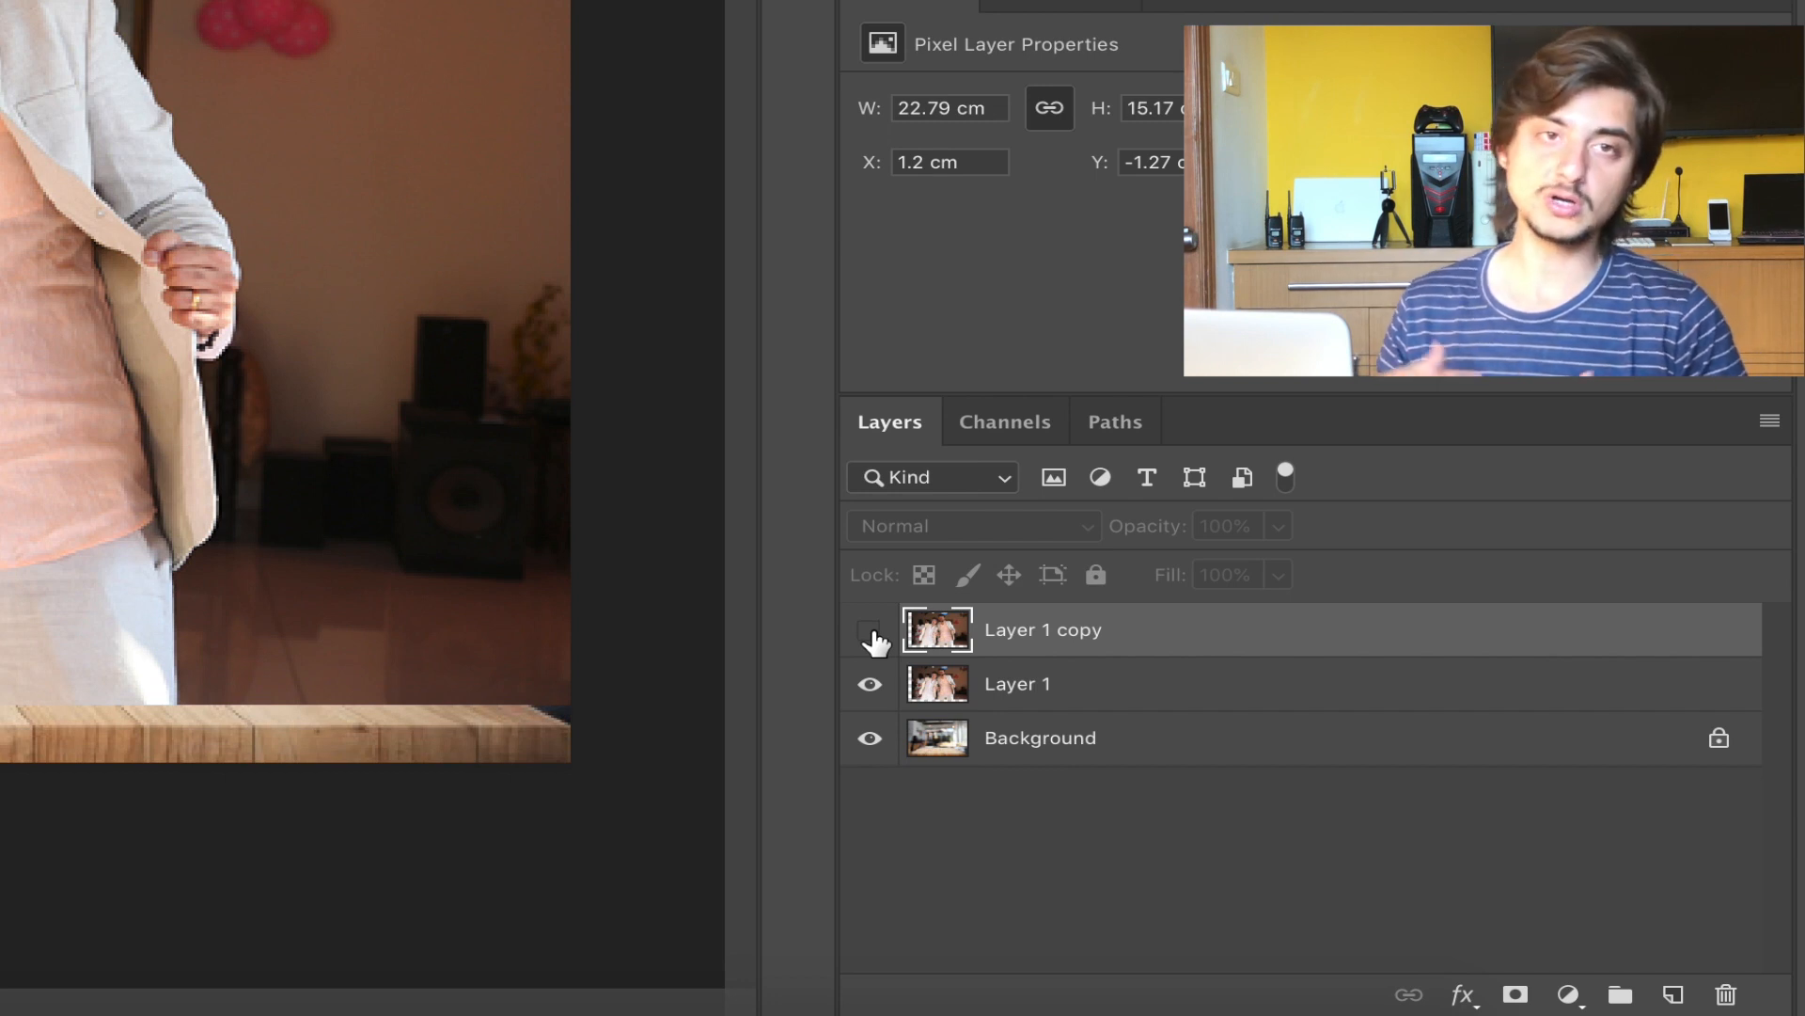
- On Layer 1, draw a rectangular marquee selection around the two men's lower bodies, just above the table edge
{"action": "left_click", "coordinate": [1011, 693]}
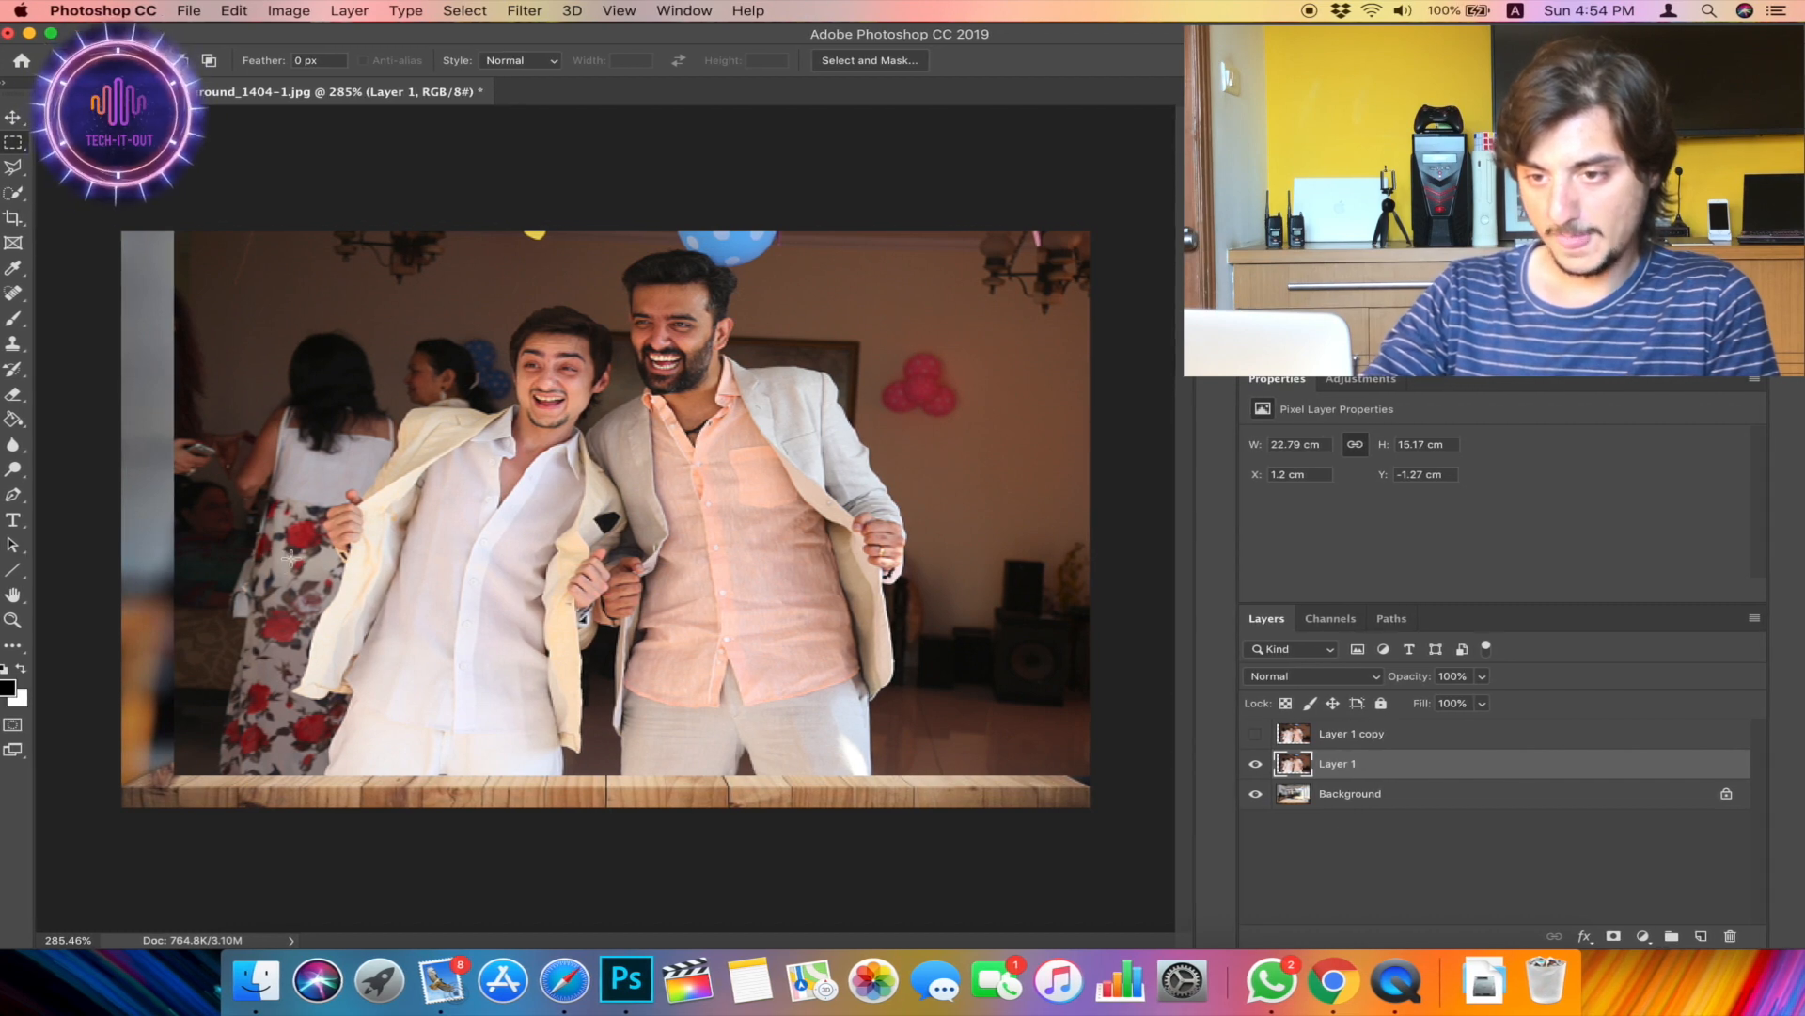
{"action": "left_click_drag", "start_coordinate": [289, 558], "coordinate": [927, 758]}
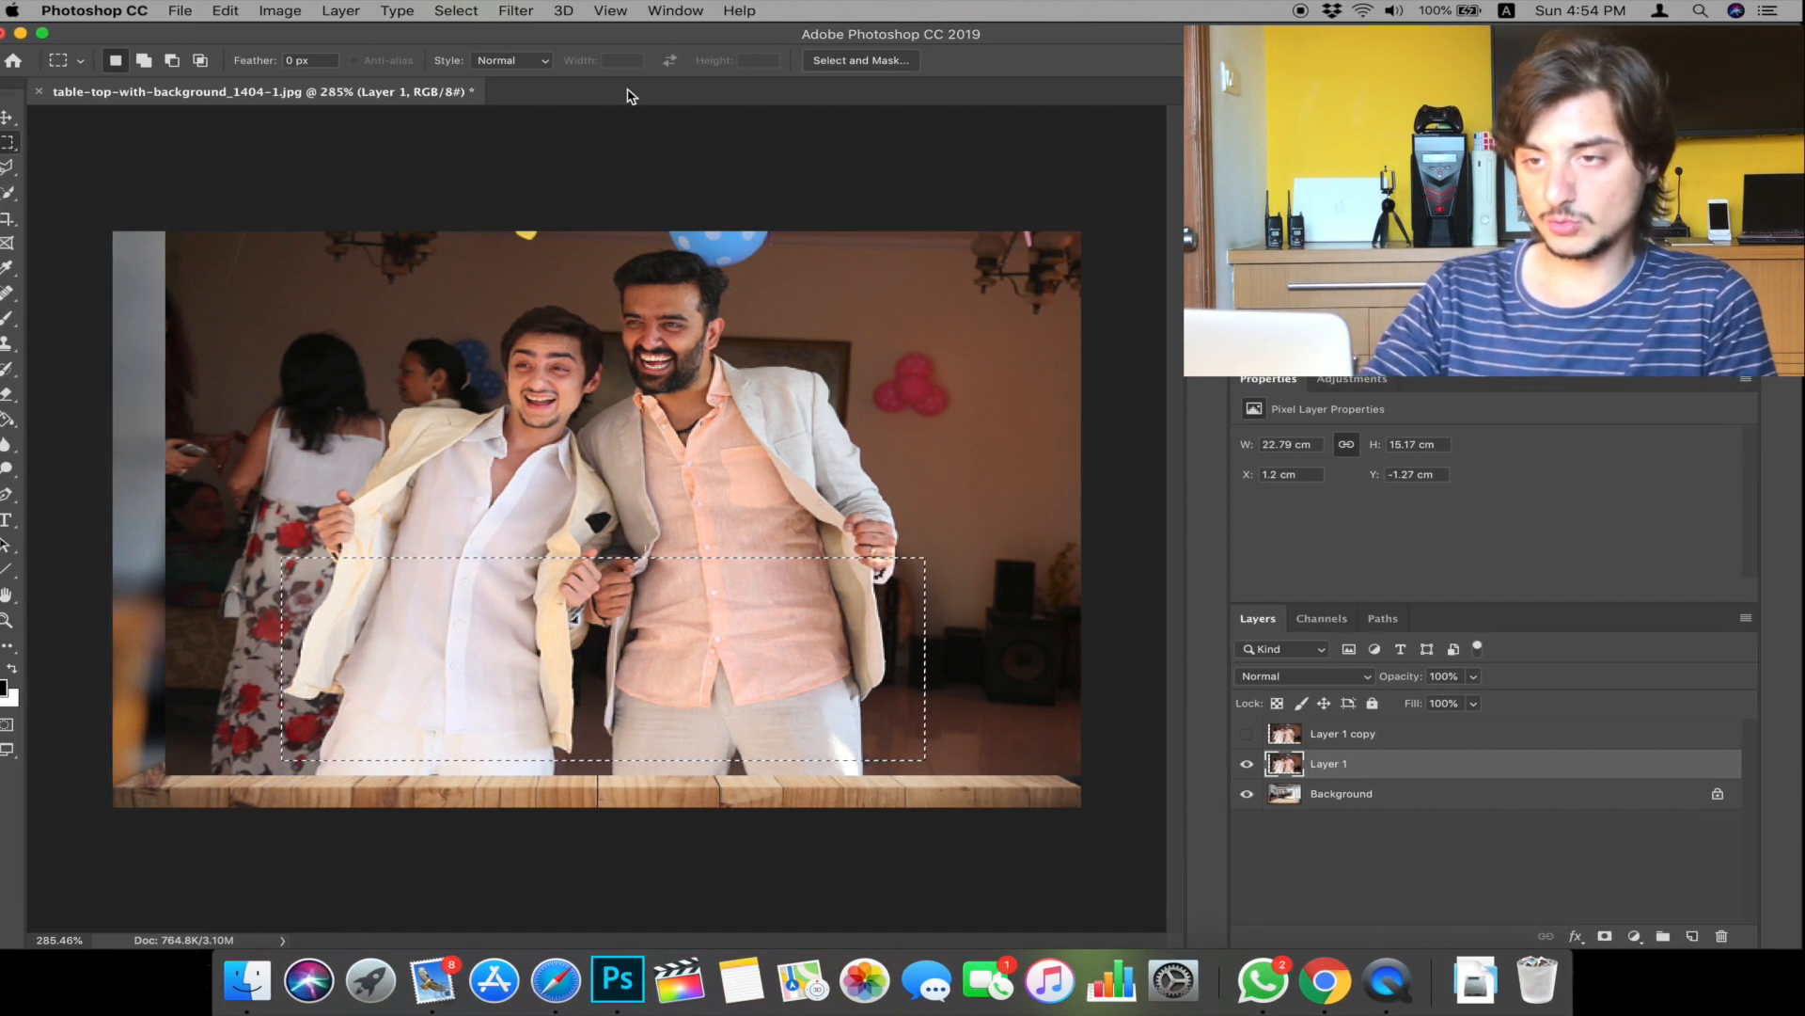
- Transform the selection with Perspective into a trapezoid with a narrower top edge and a base about 16.5 cm wide
{"action": "left_click", "coordinate": [456, 10]}
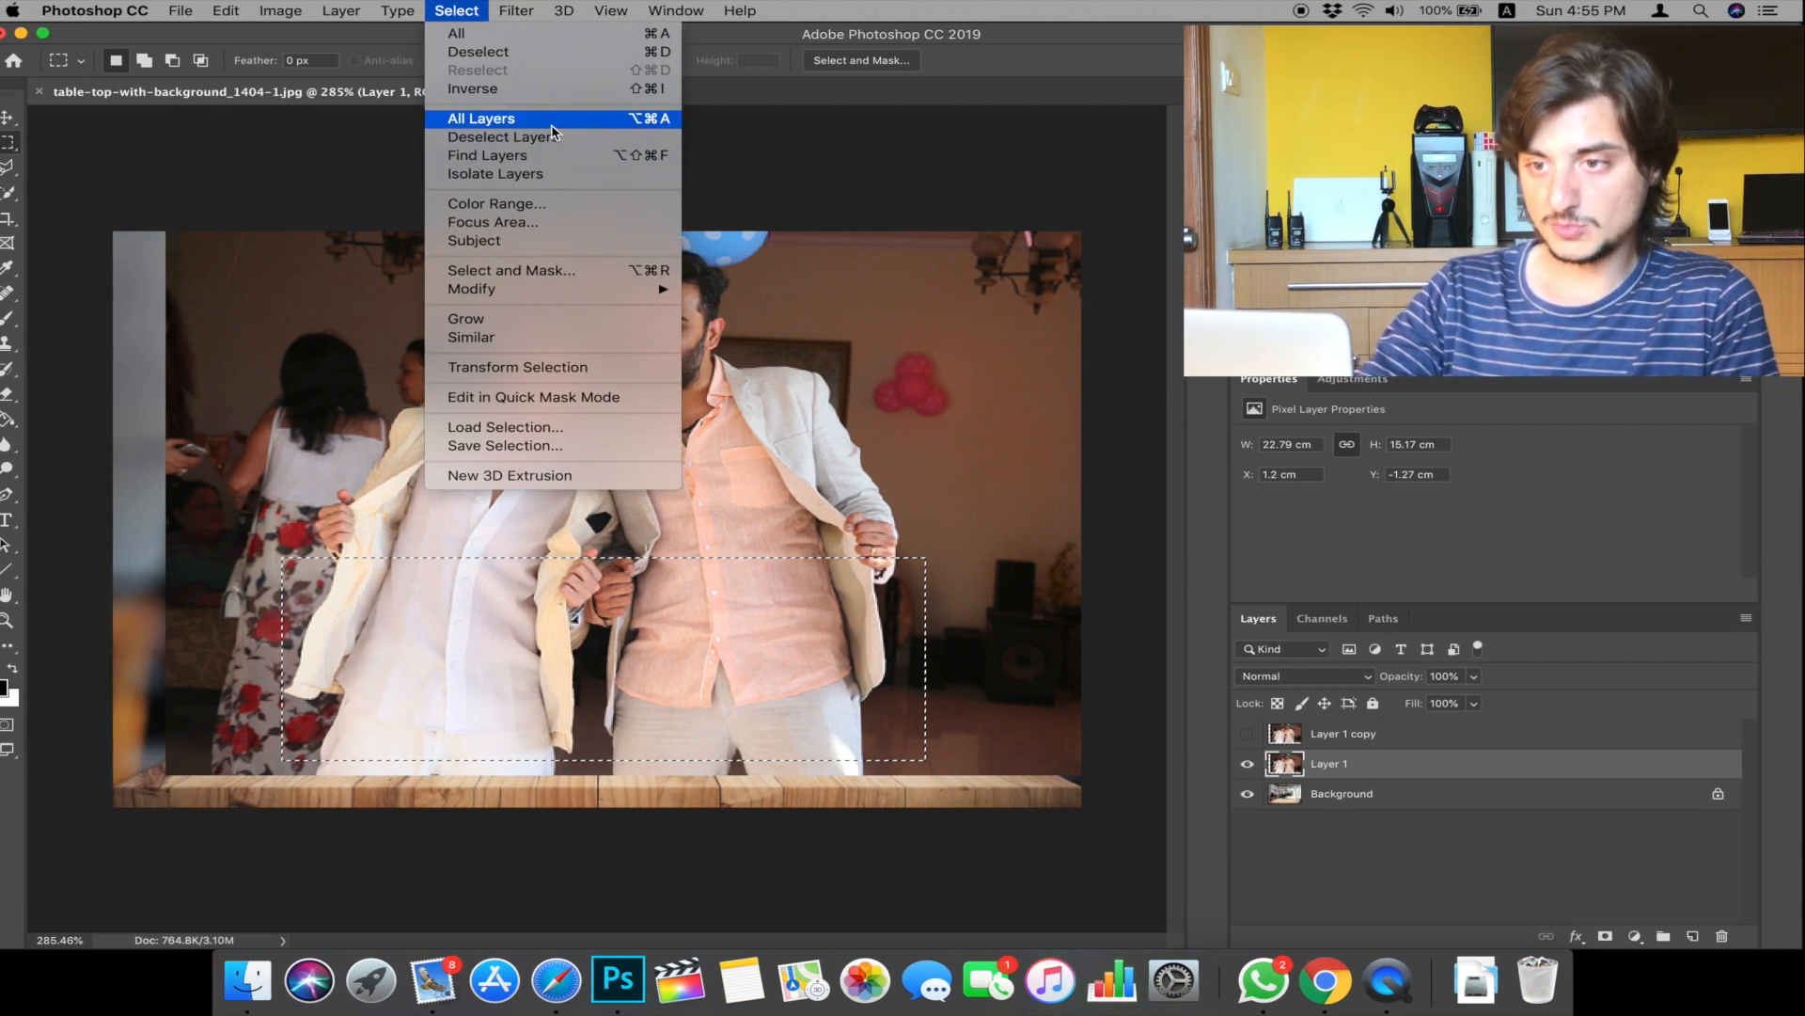
{"action": "left_click", "coordinate": [607, 373]}
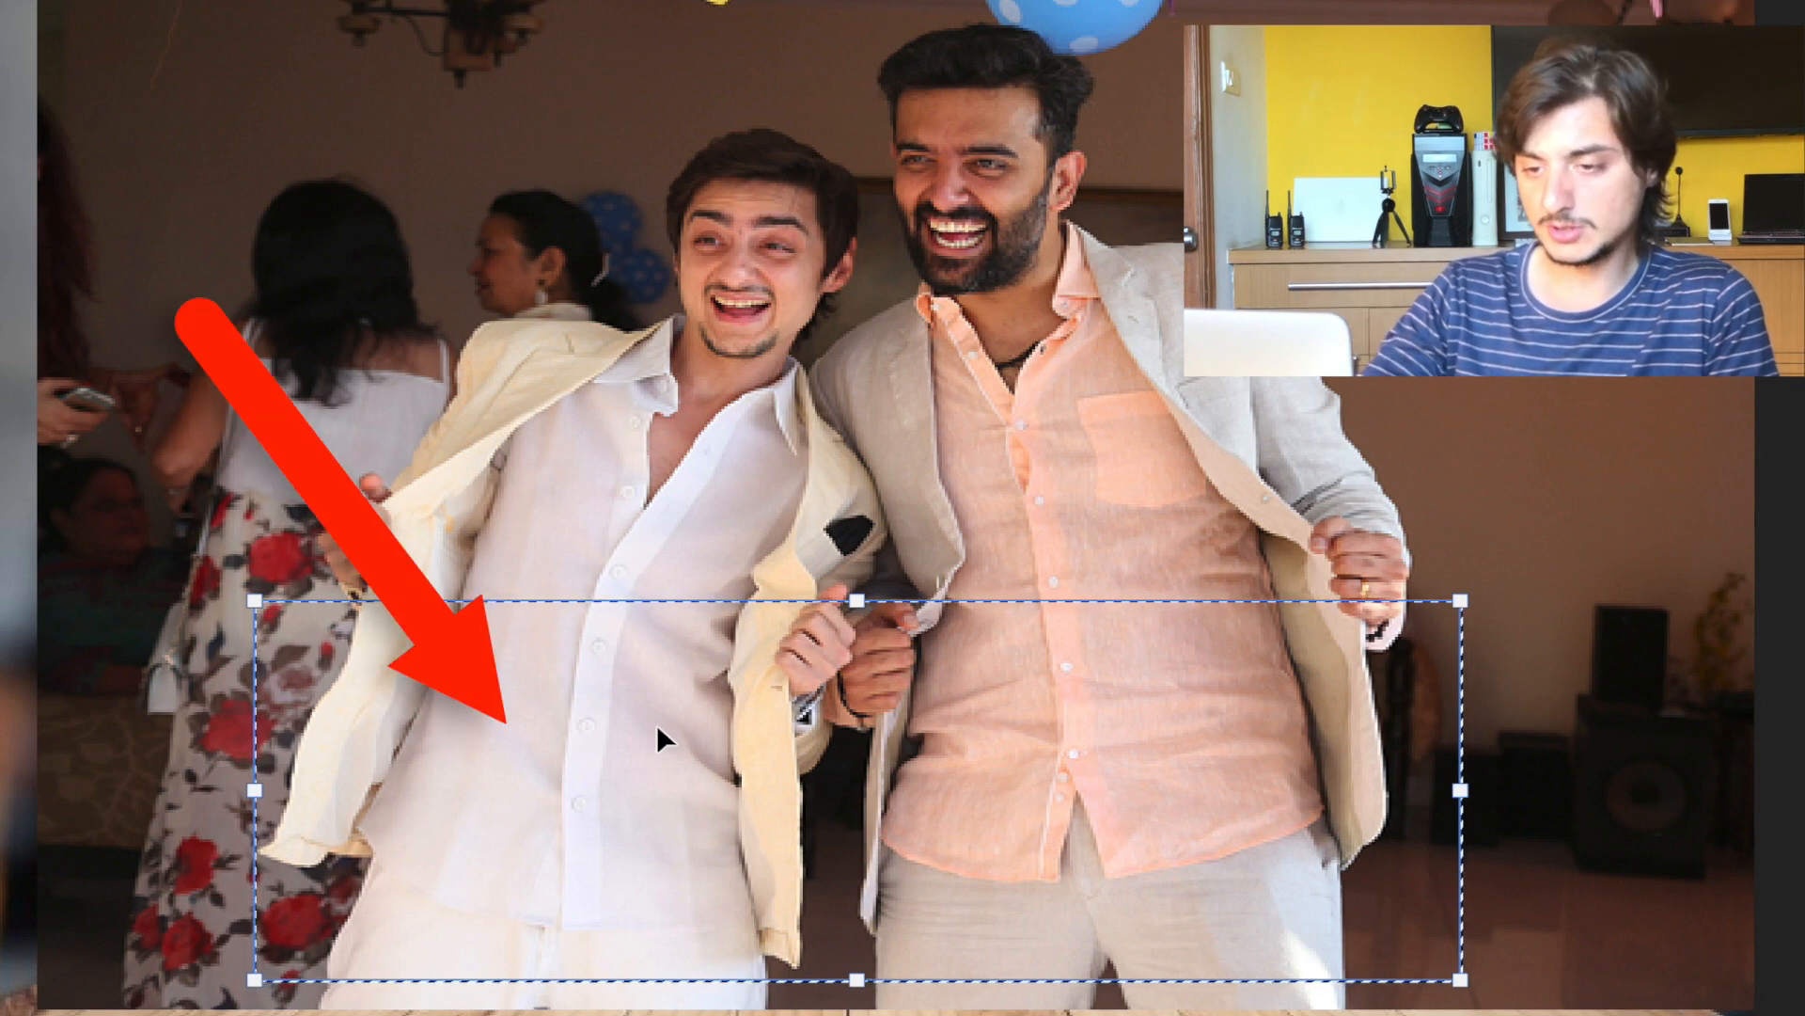
{"action": "right_click", "coordinate": [656, 725]}
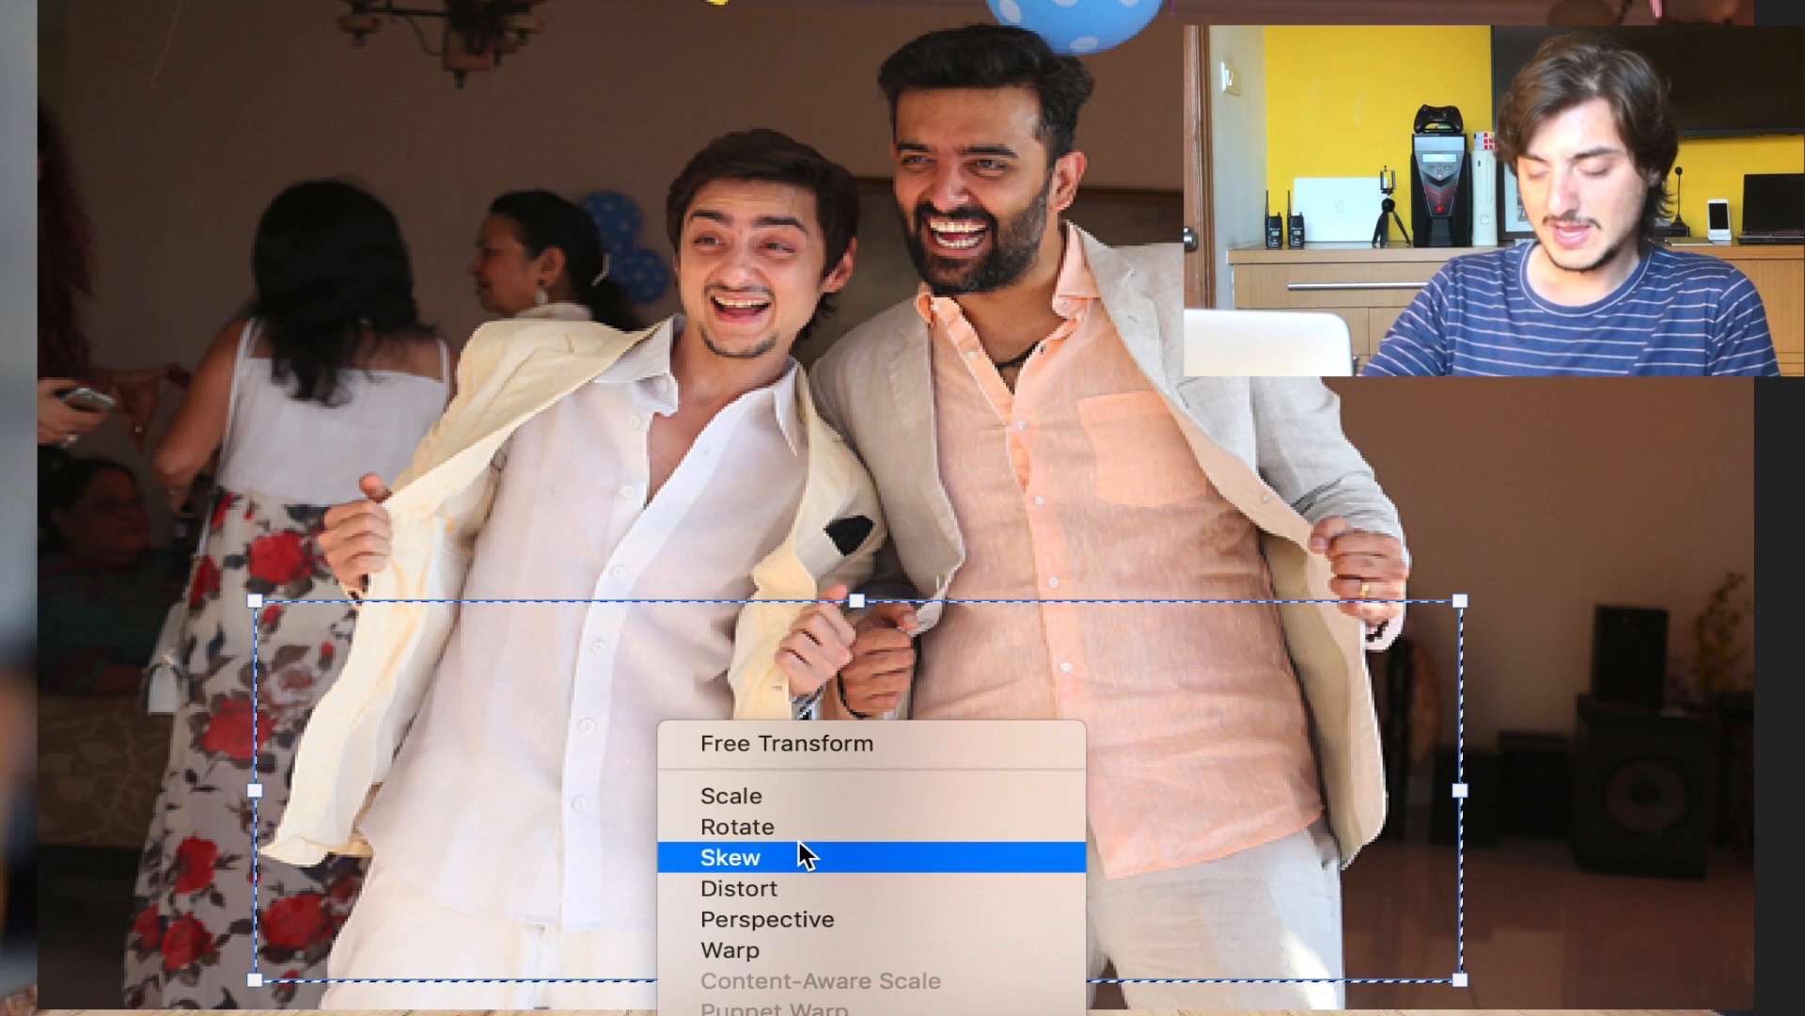
{"action": "left_click", "coordinate": [867, 919]}
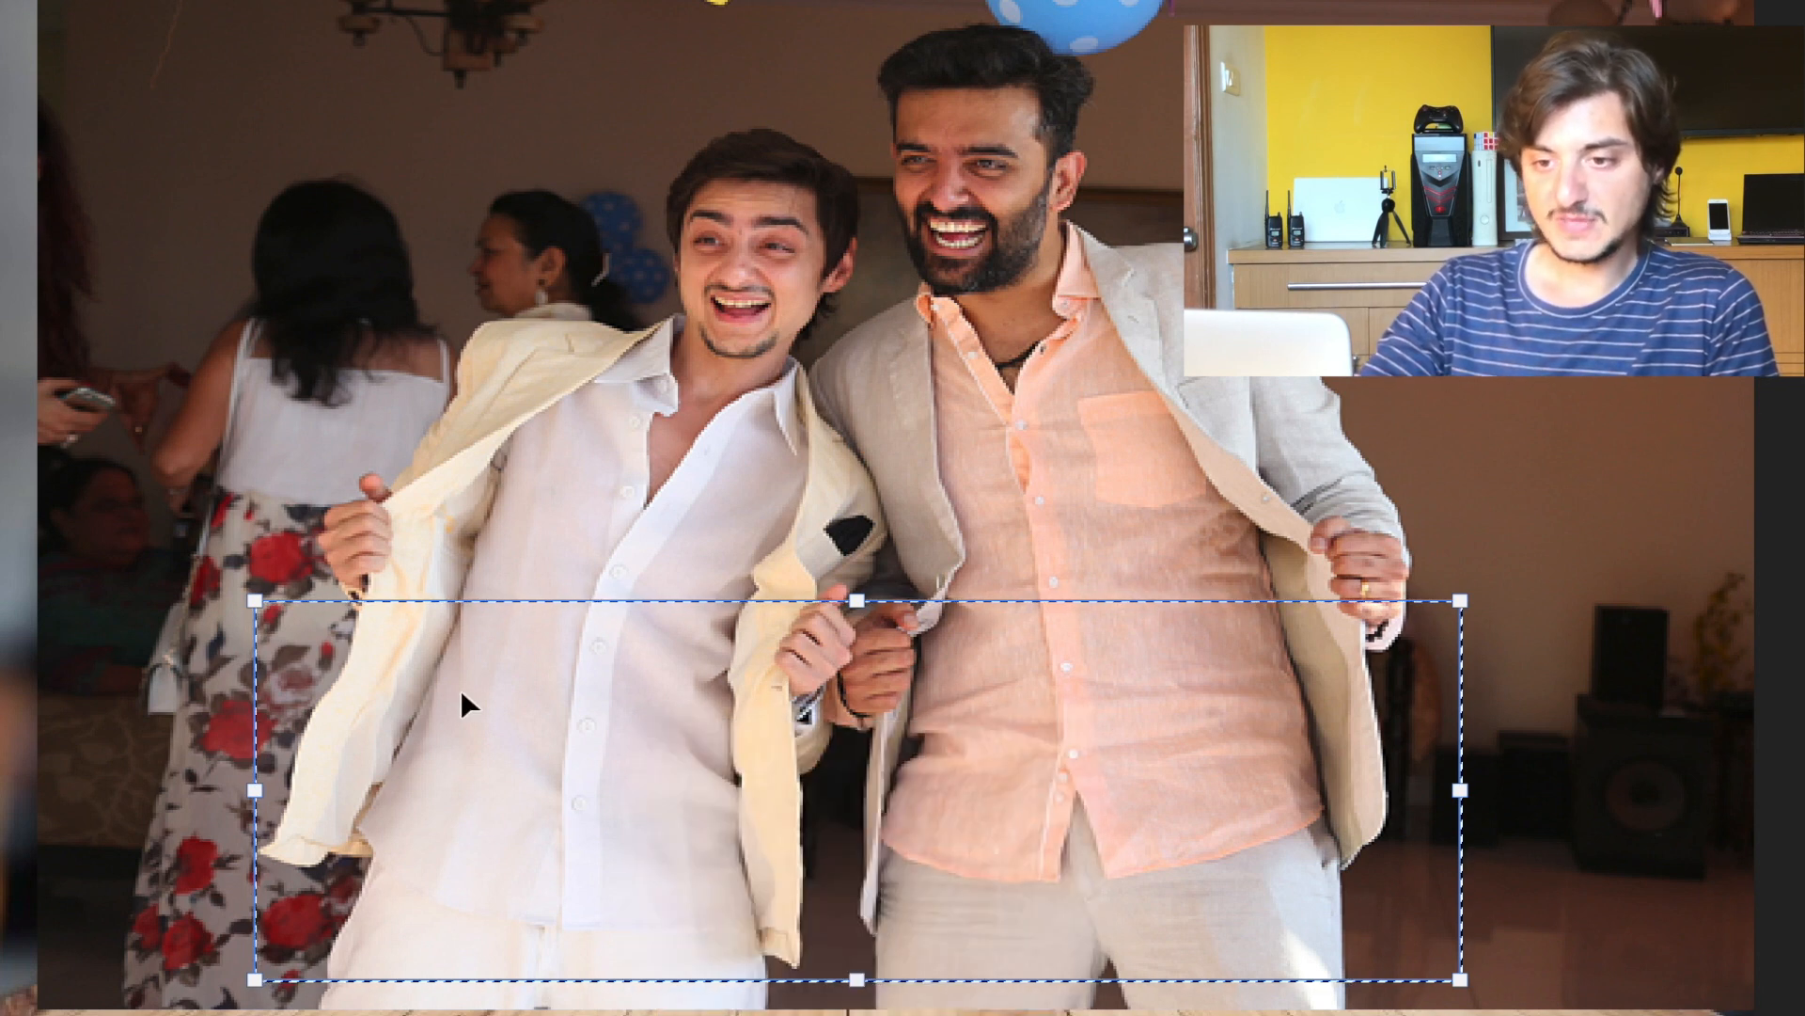
{"action": "left_click", "coordinate": [260, 605]}
{"action": "left_click_drag", "start_coordinate": [259, 605], "coordinate": [463, 643]}
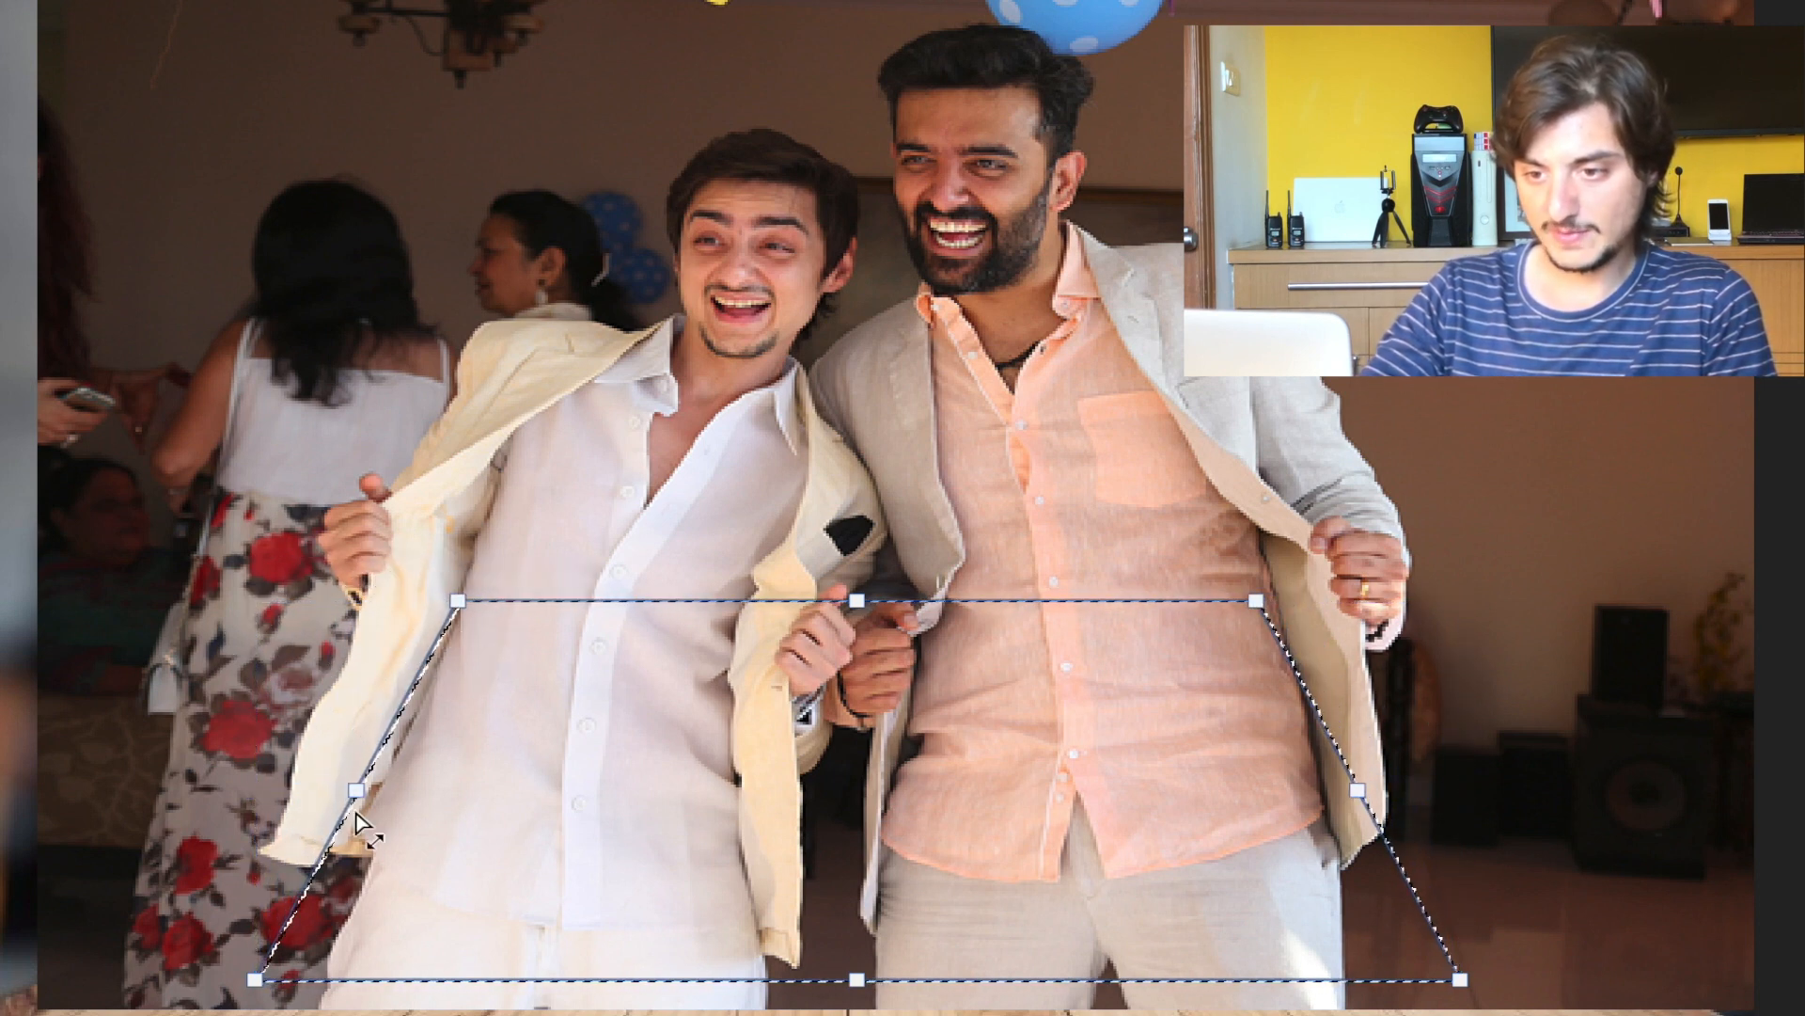
{"action": "left_click_drag", "start_coordinate": [252, 977], "coordinate": [181, 979]}
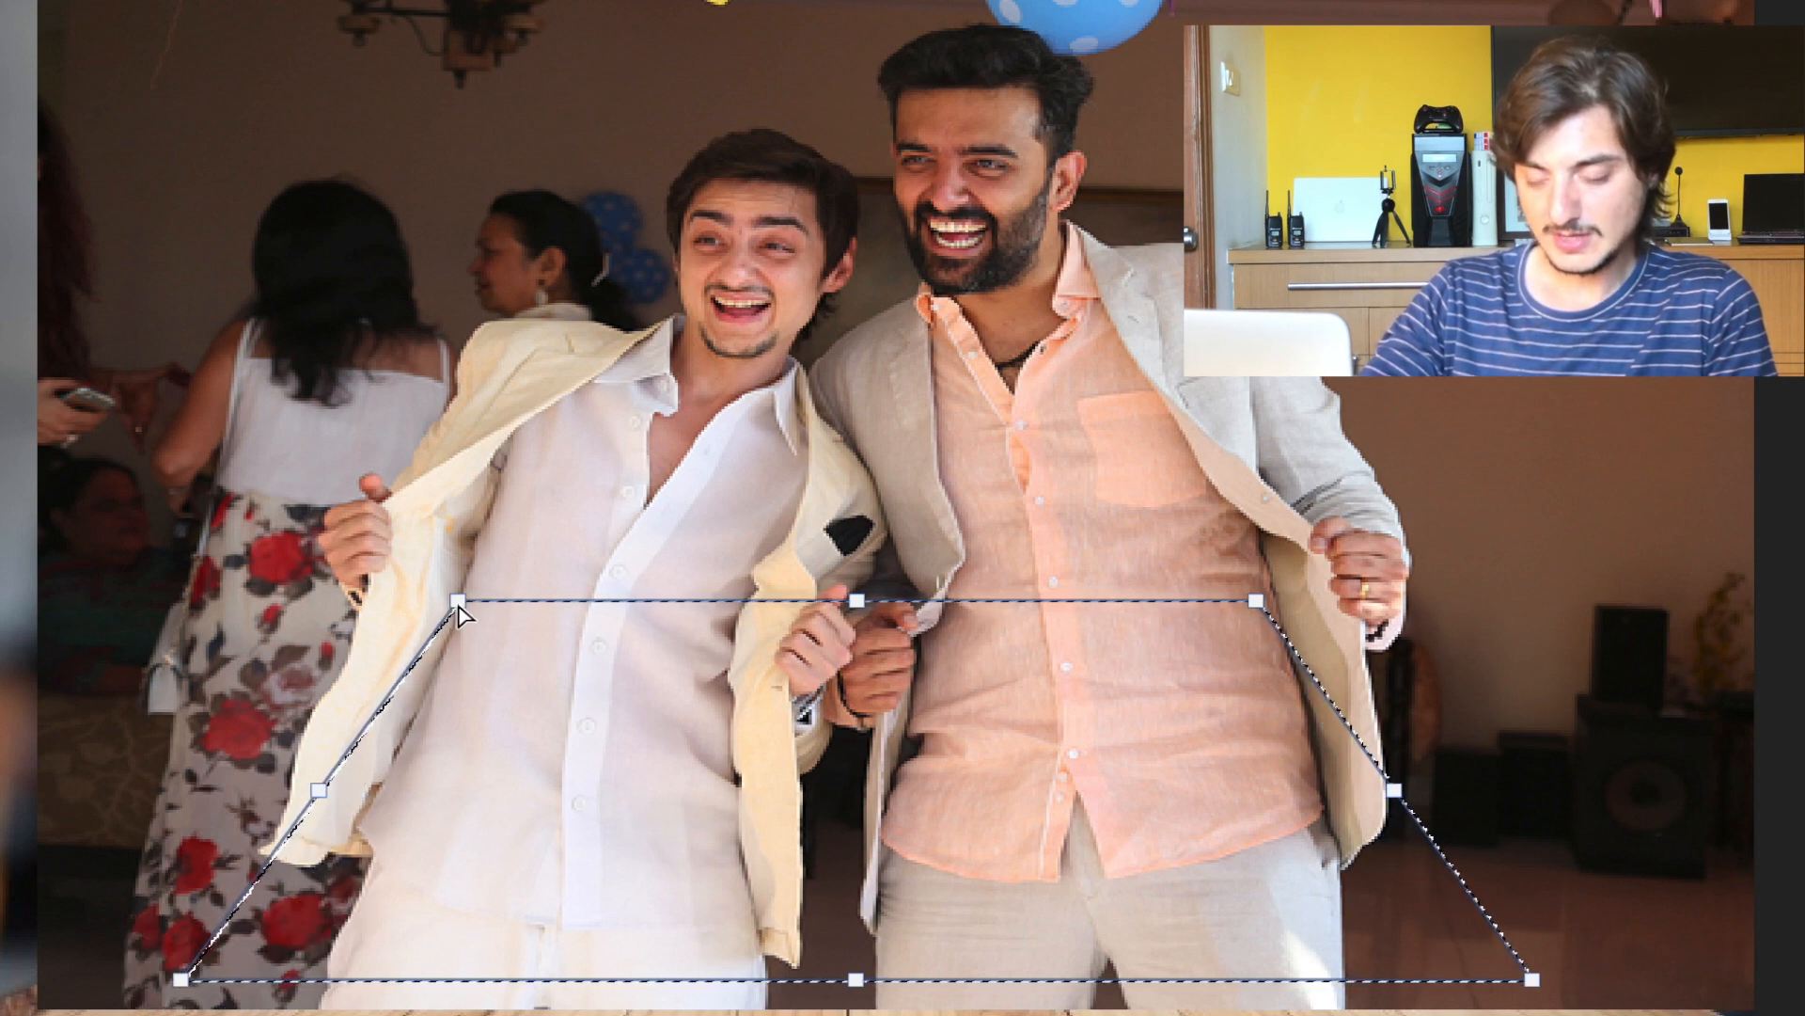
{"action": "mouse_move", "coordinate": [457, 600]}
{"action": "left_mouse_down"}
{"action": "mouse_move", "coordinate": [404, 610]}
{"action": "mouse_move", "coordinate": [477, 620]}
{"action": "left_mouse_up"}
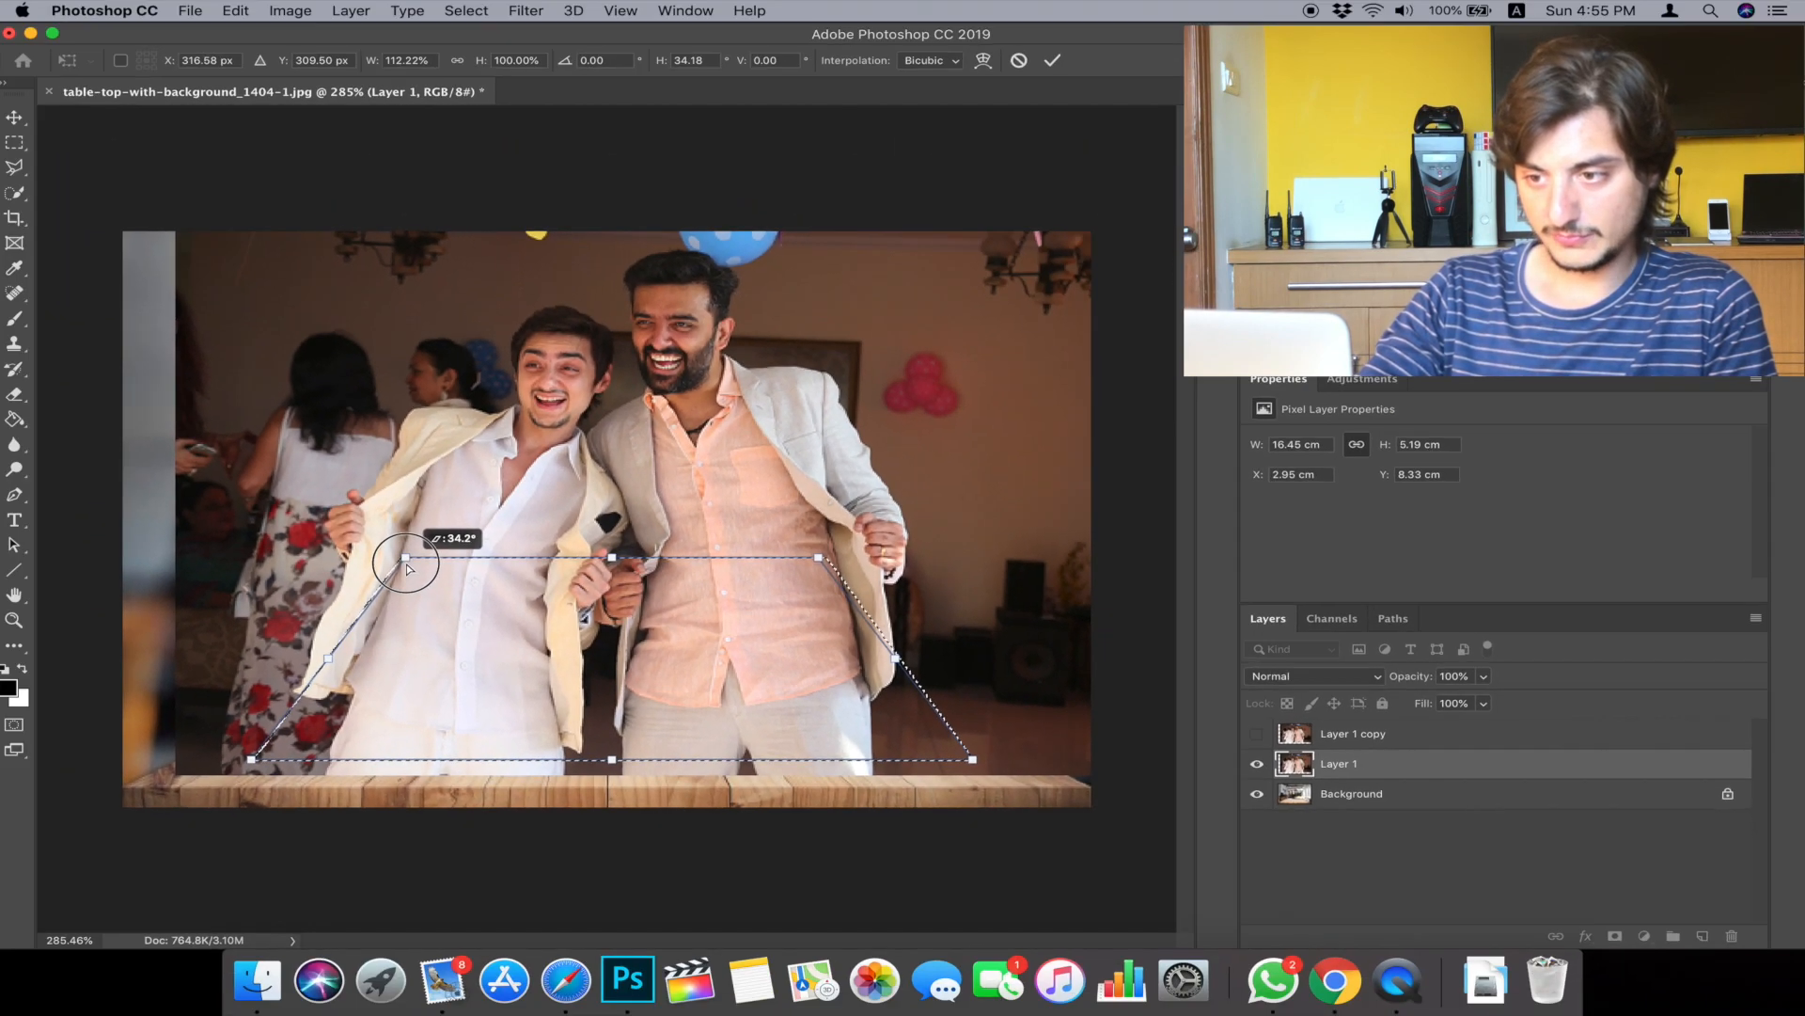
{"action": "left_click_drag", "start_coordinate": [408, 568], "coordinate": [407, 562]}
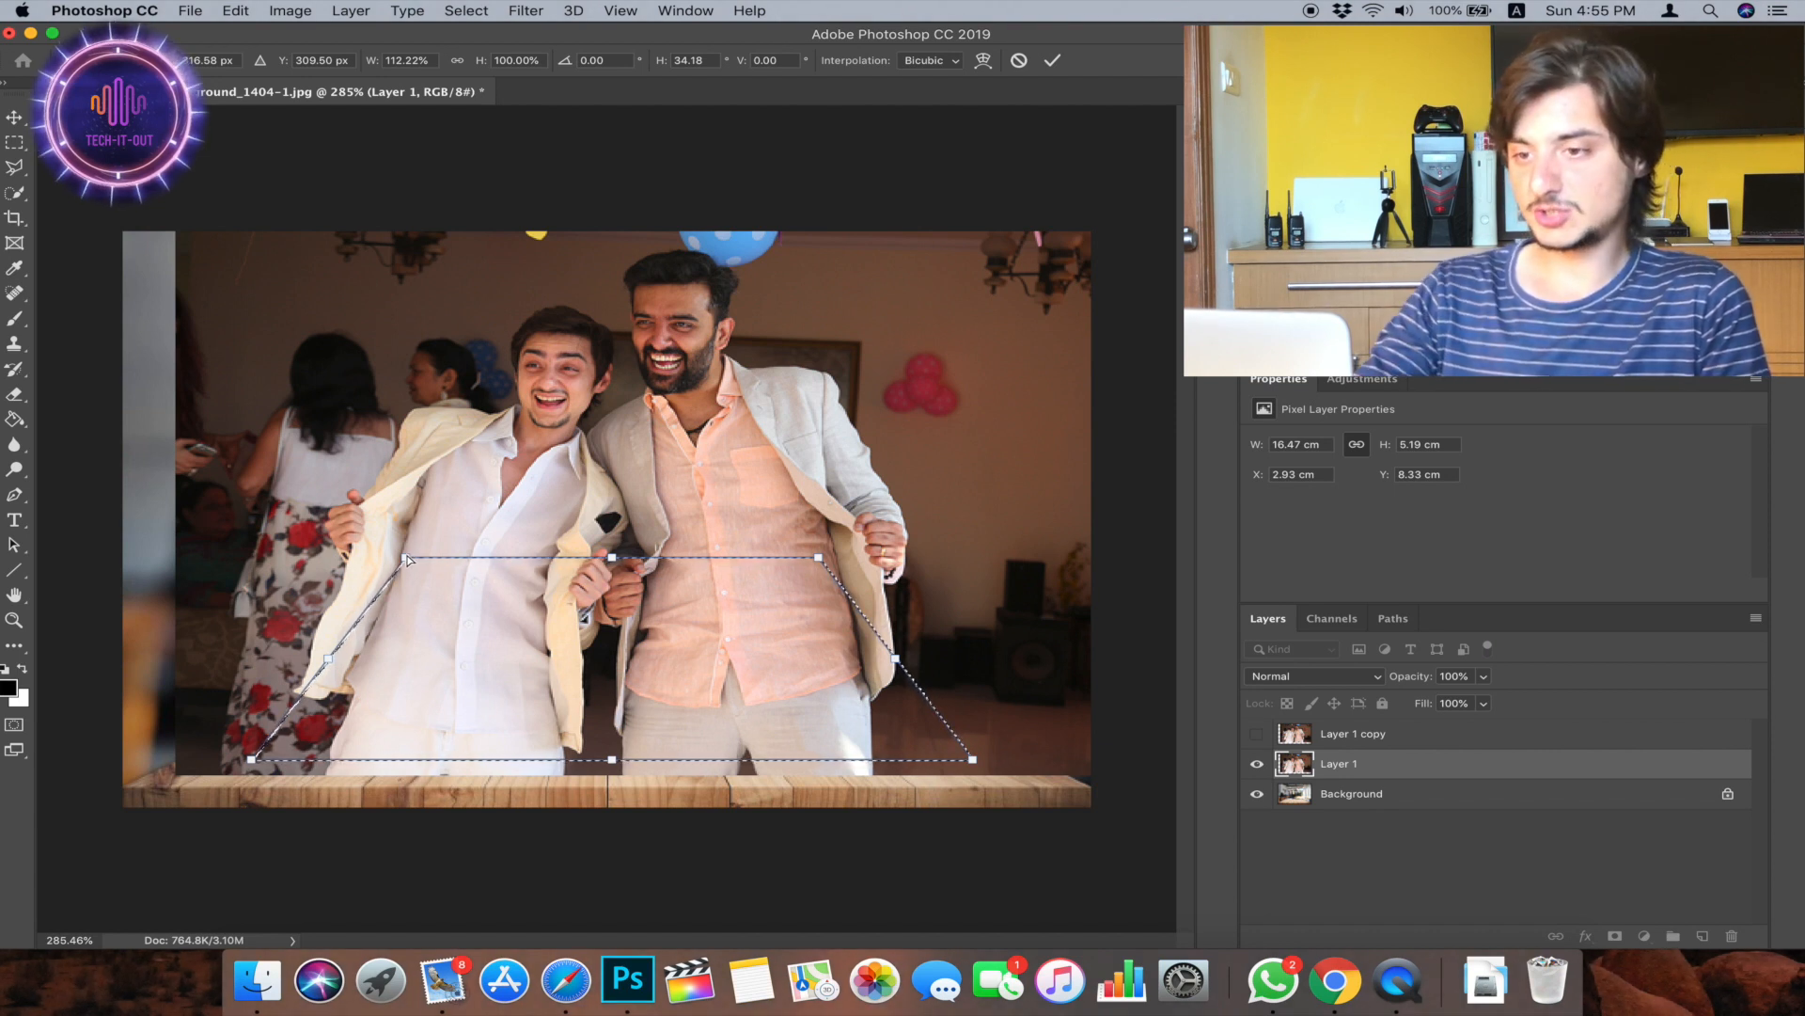
{"action": "left_click", "coordinate": [1053, 61]}
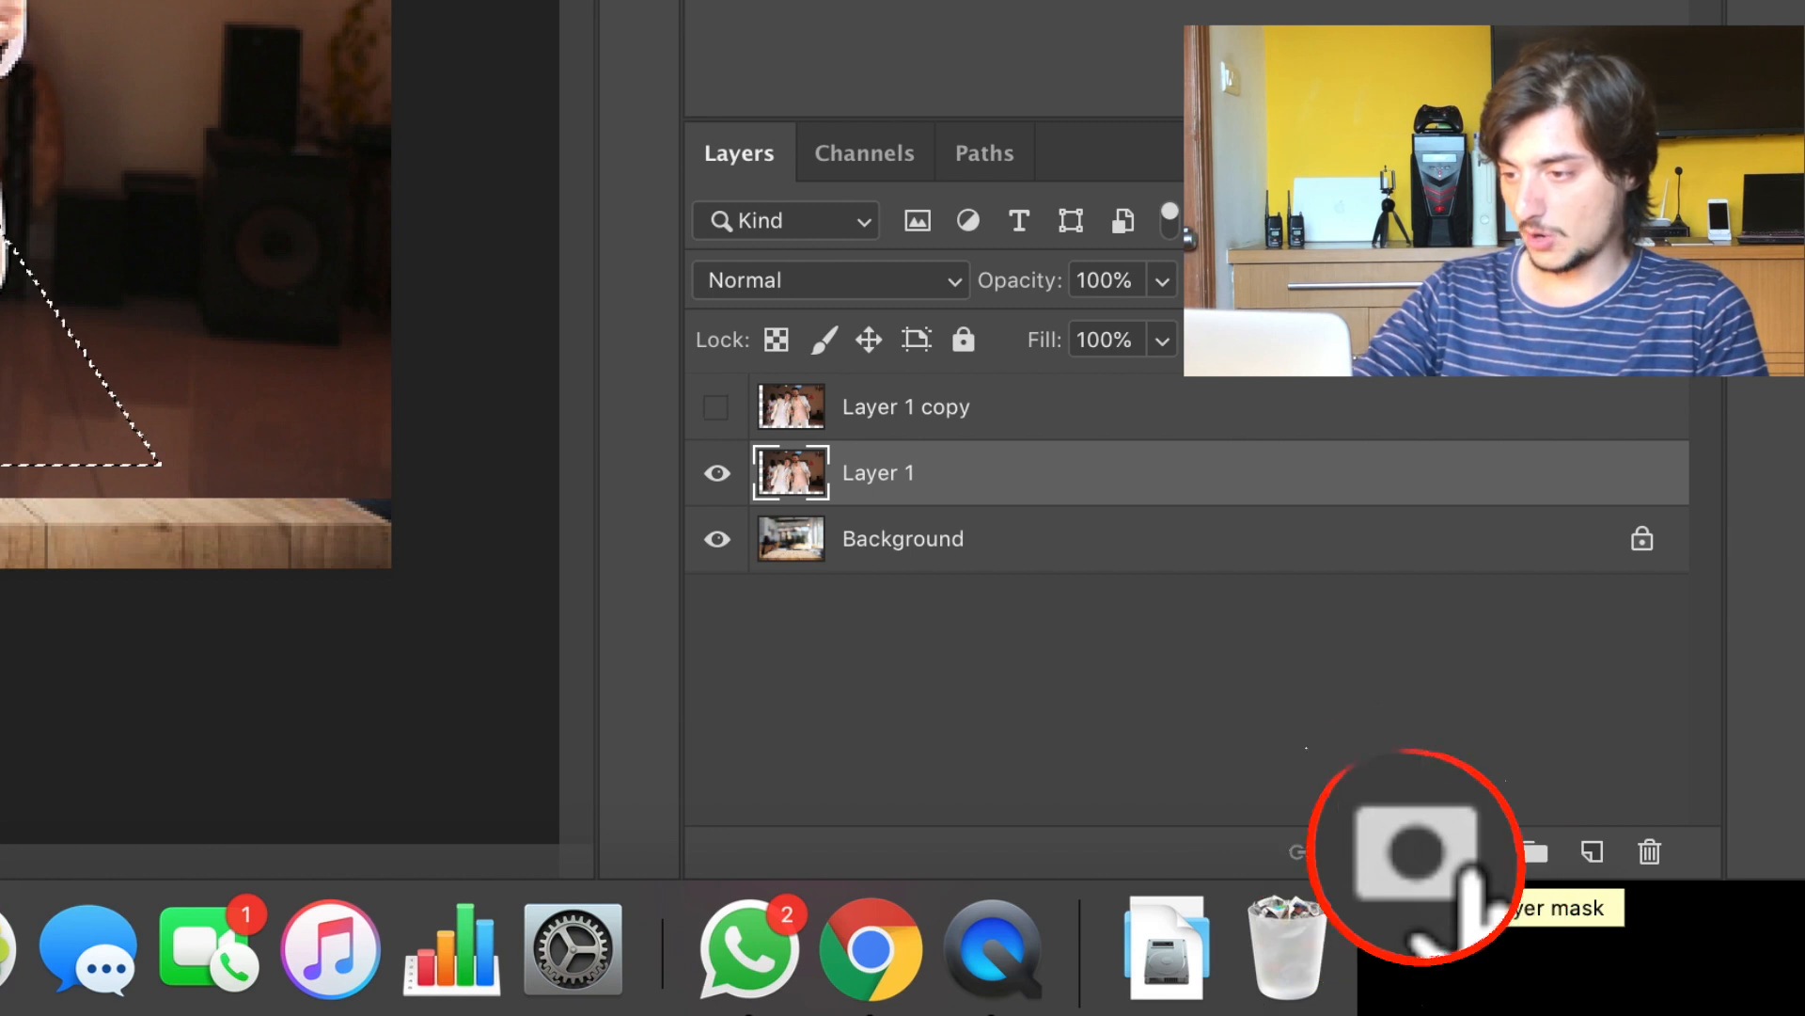
- Add a layer mask to Layer 1 from the trapezoid selection and load the mask as a selection
{"action": "left_click", "coordinate": [1420, 852]}
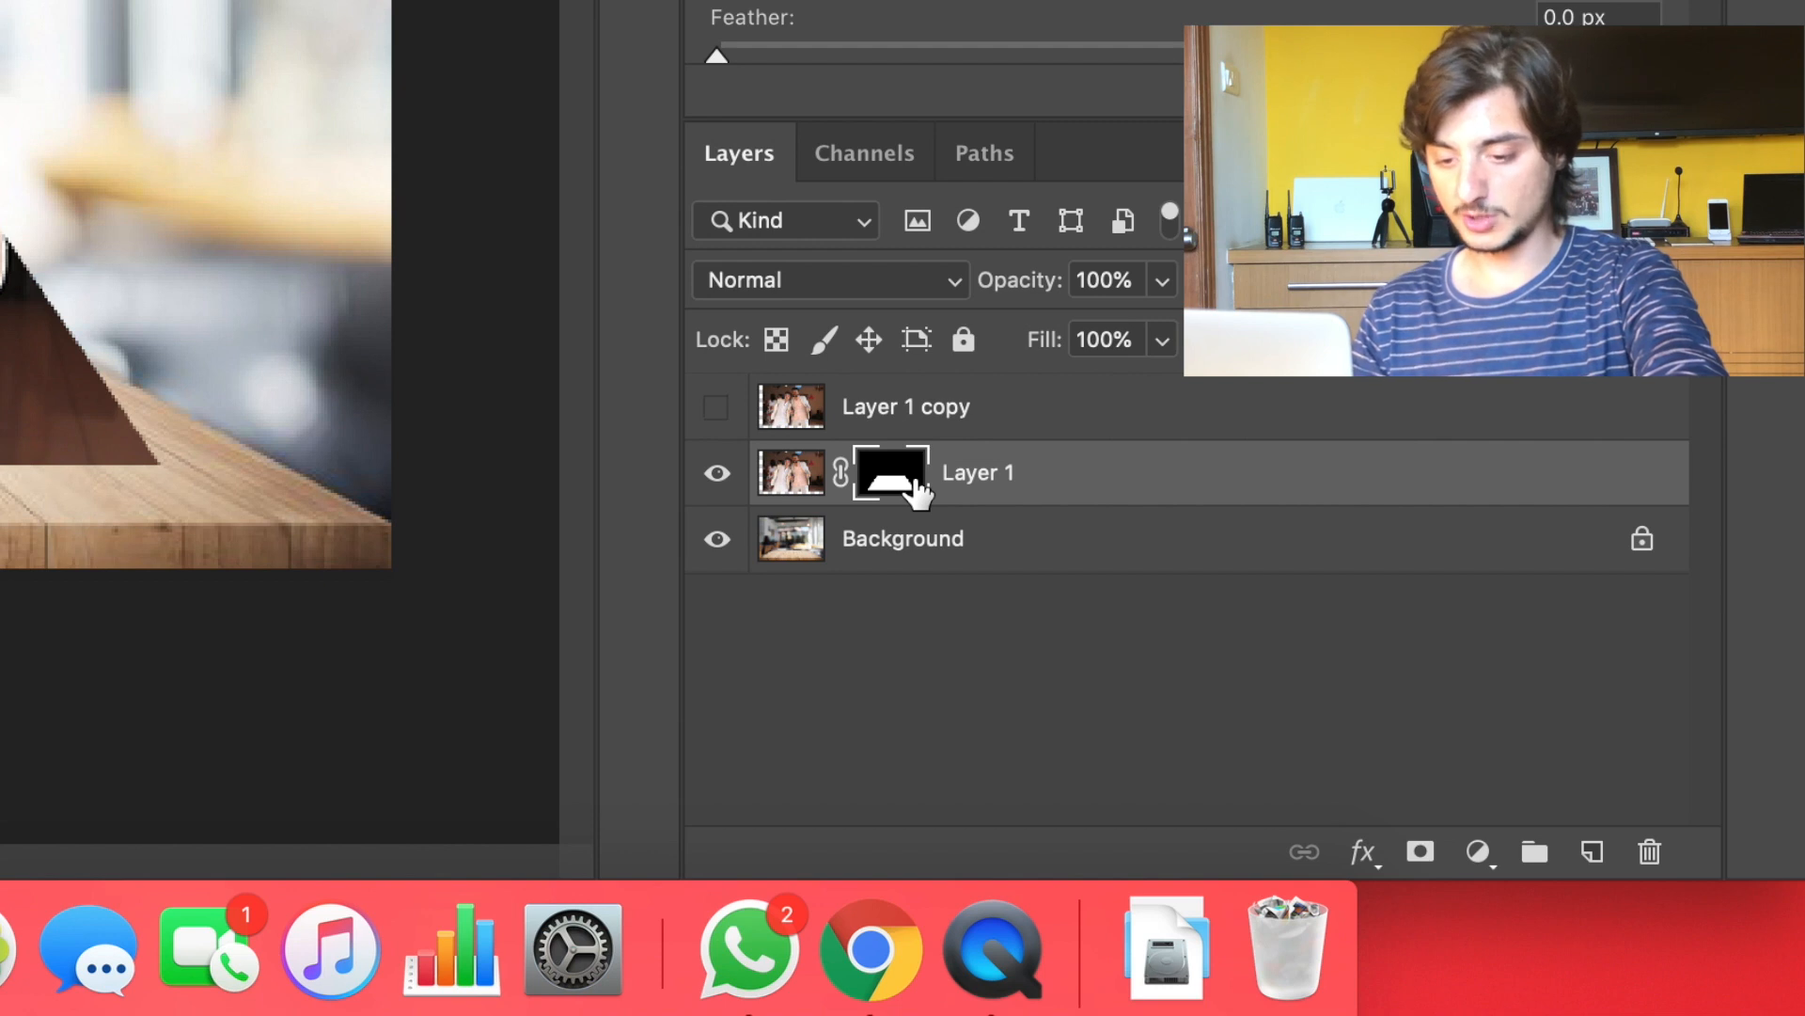
{"action": "left_click_drag", "start_coordinate": [926, 481], "coordinate": [890, 485]}
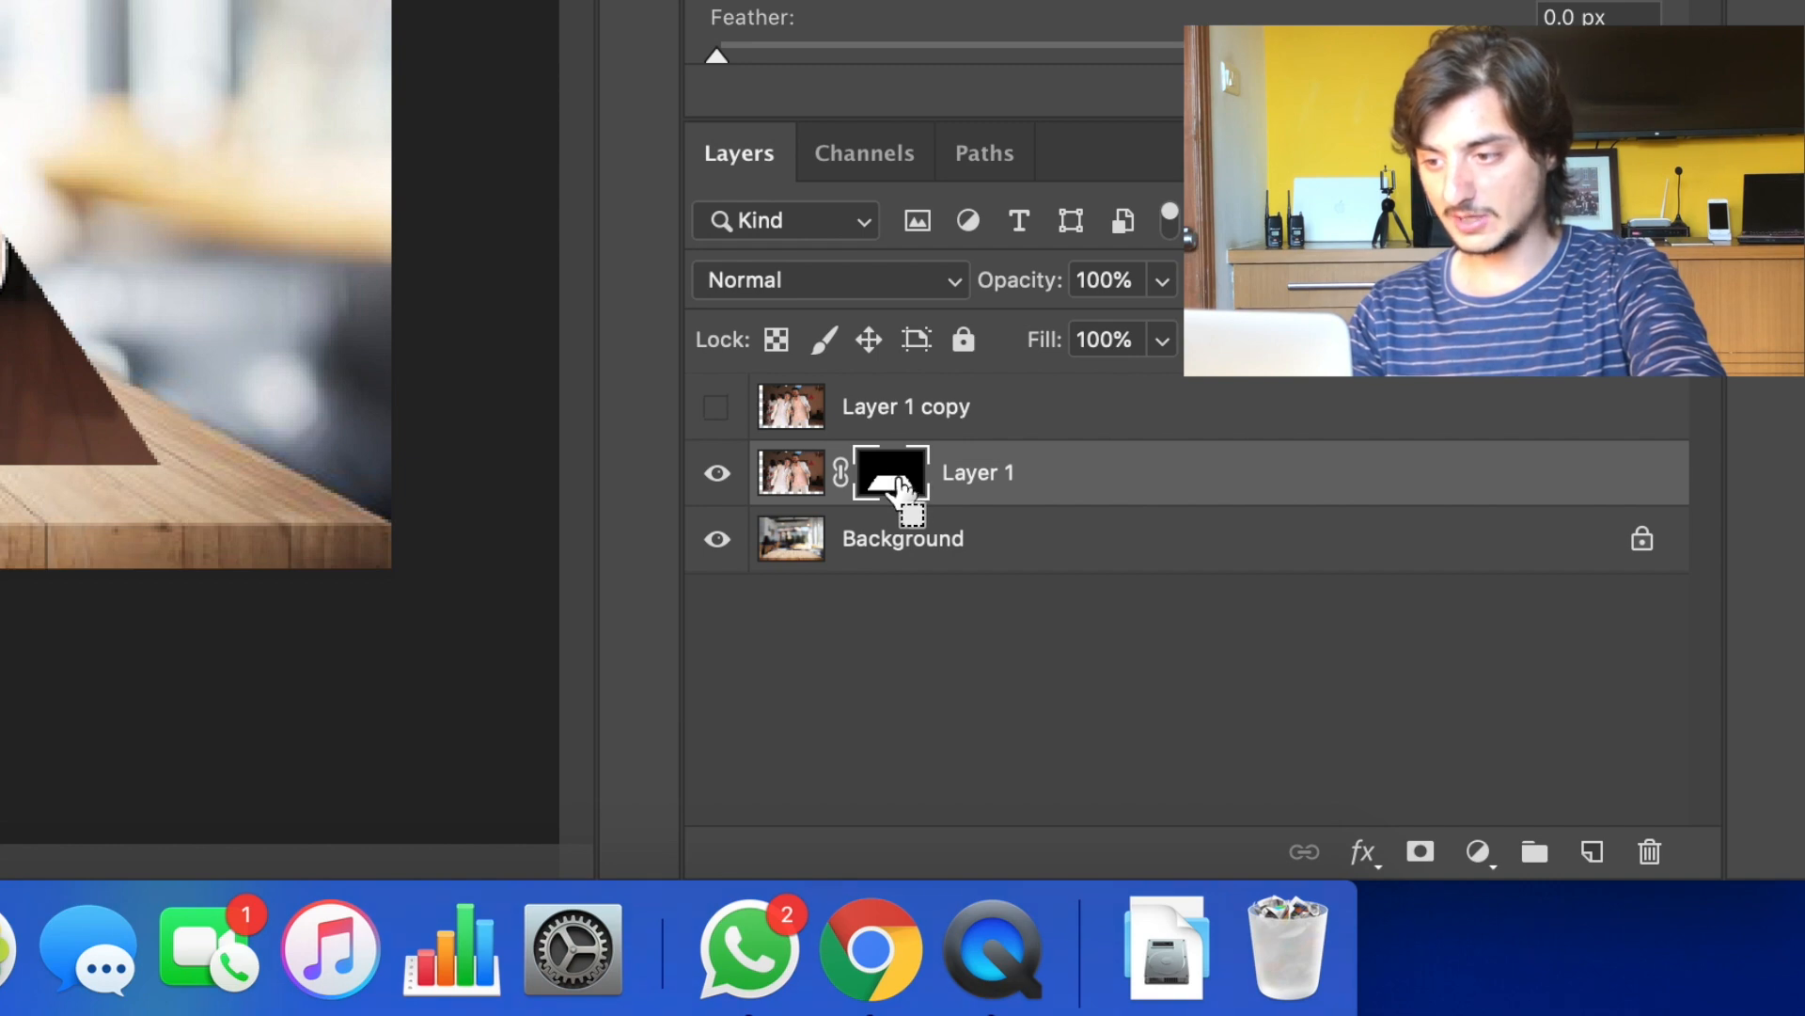
{"action": "left_click", "coordinate": [902, 483], "text": "super"}
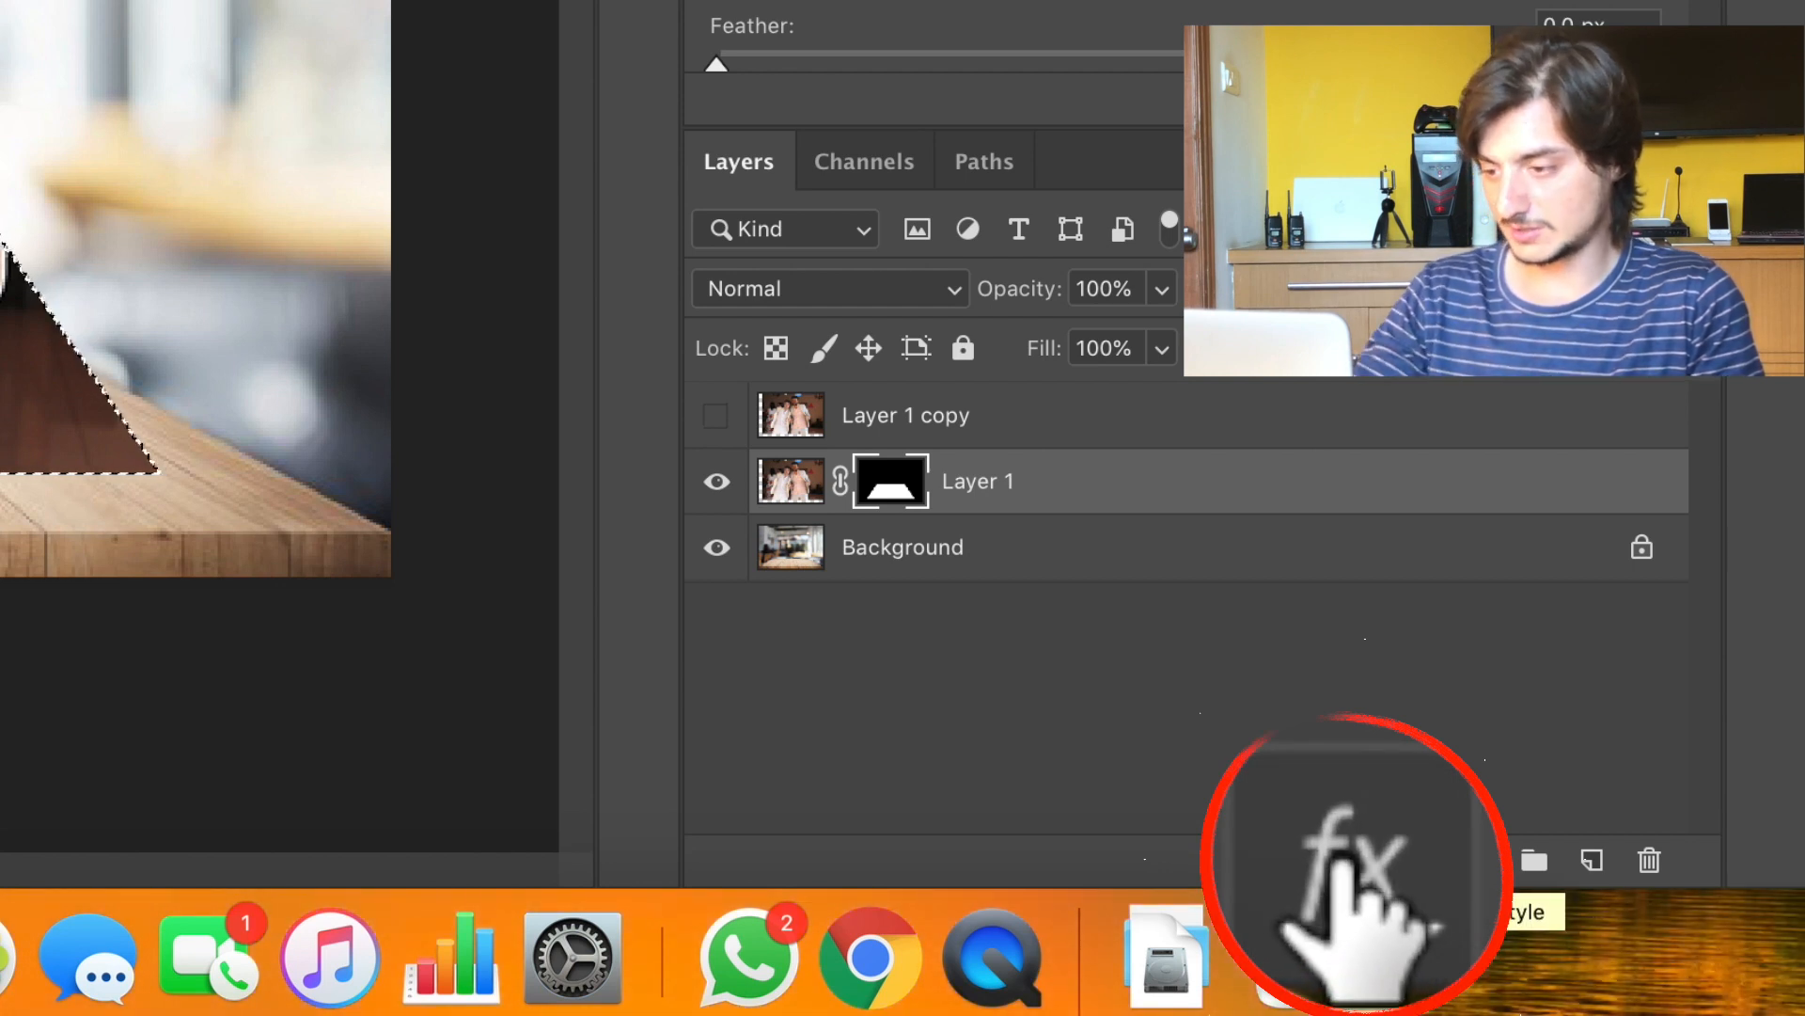
- Add a white 10 px Stroke layer style positioned Inside to Layer 1
{"action": "left_click", "coordinate": [1362, 859]}
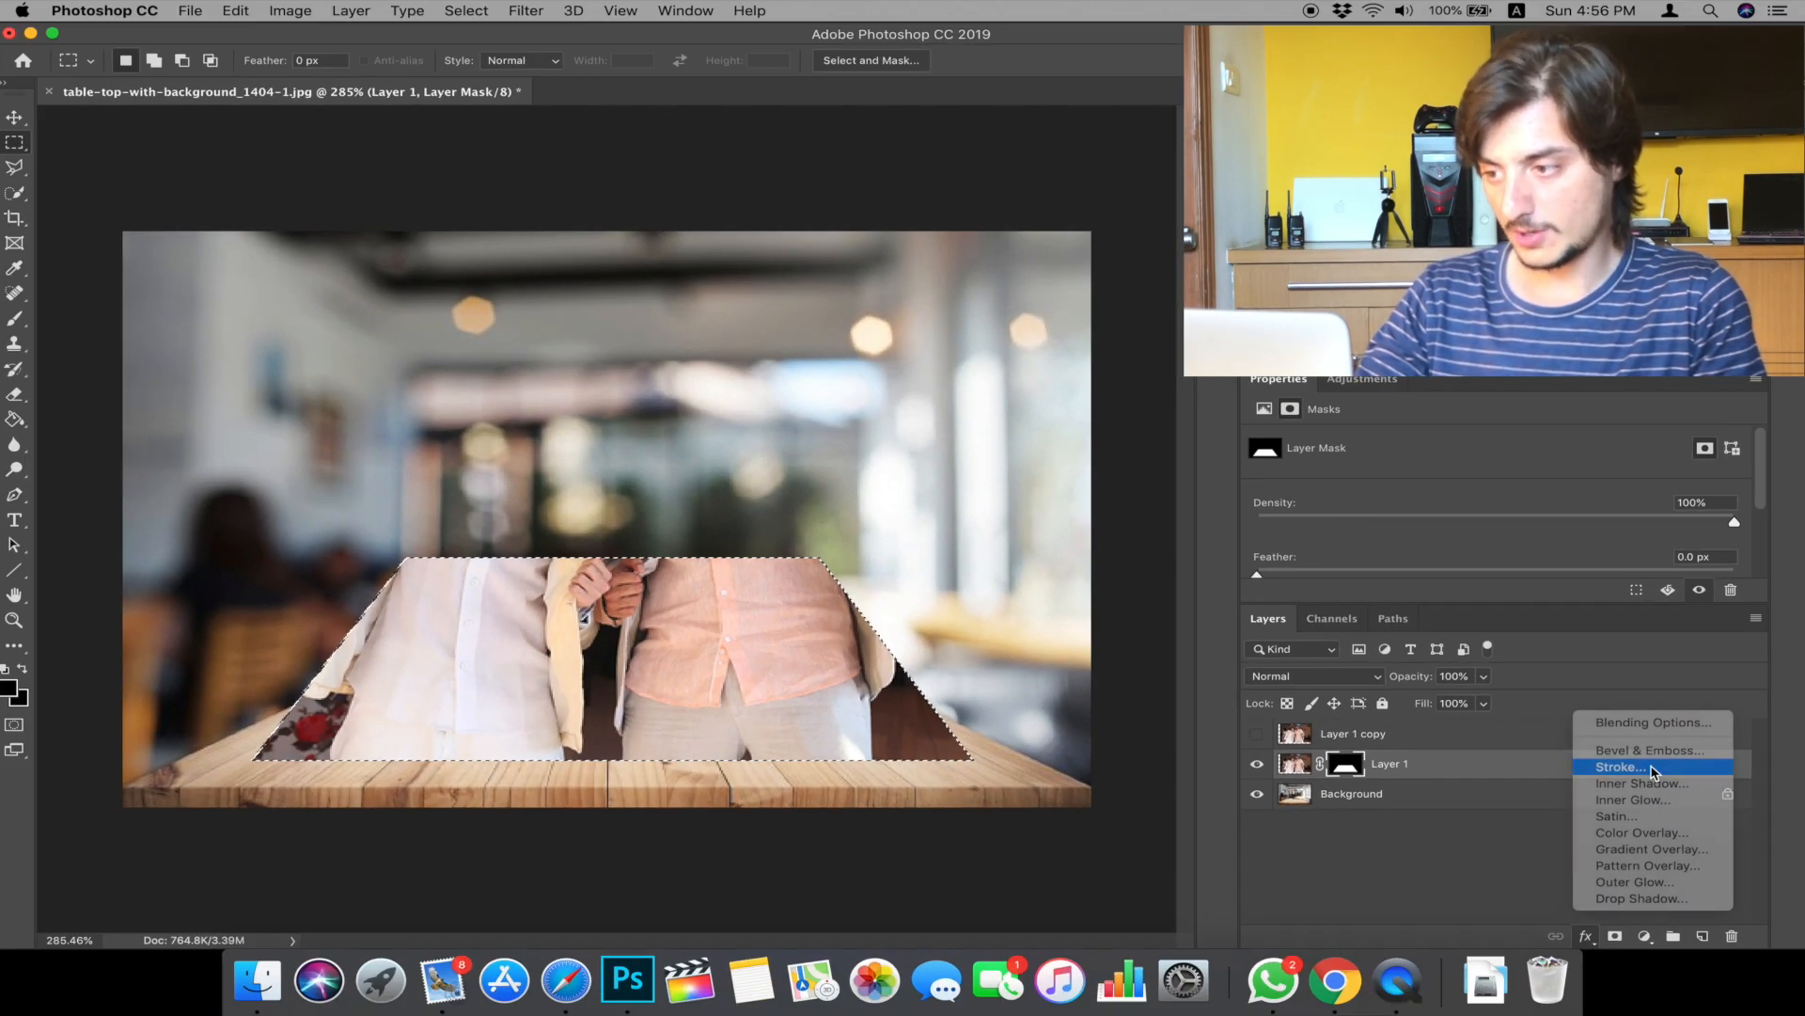
{"action": "left_click", "coordinate": [1653, 769]}
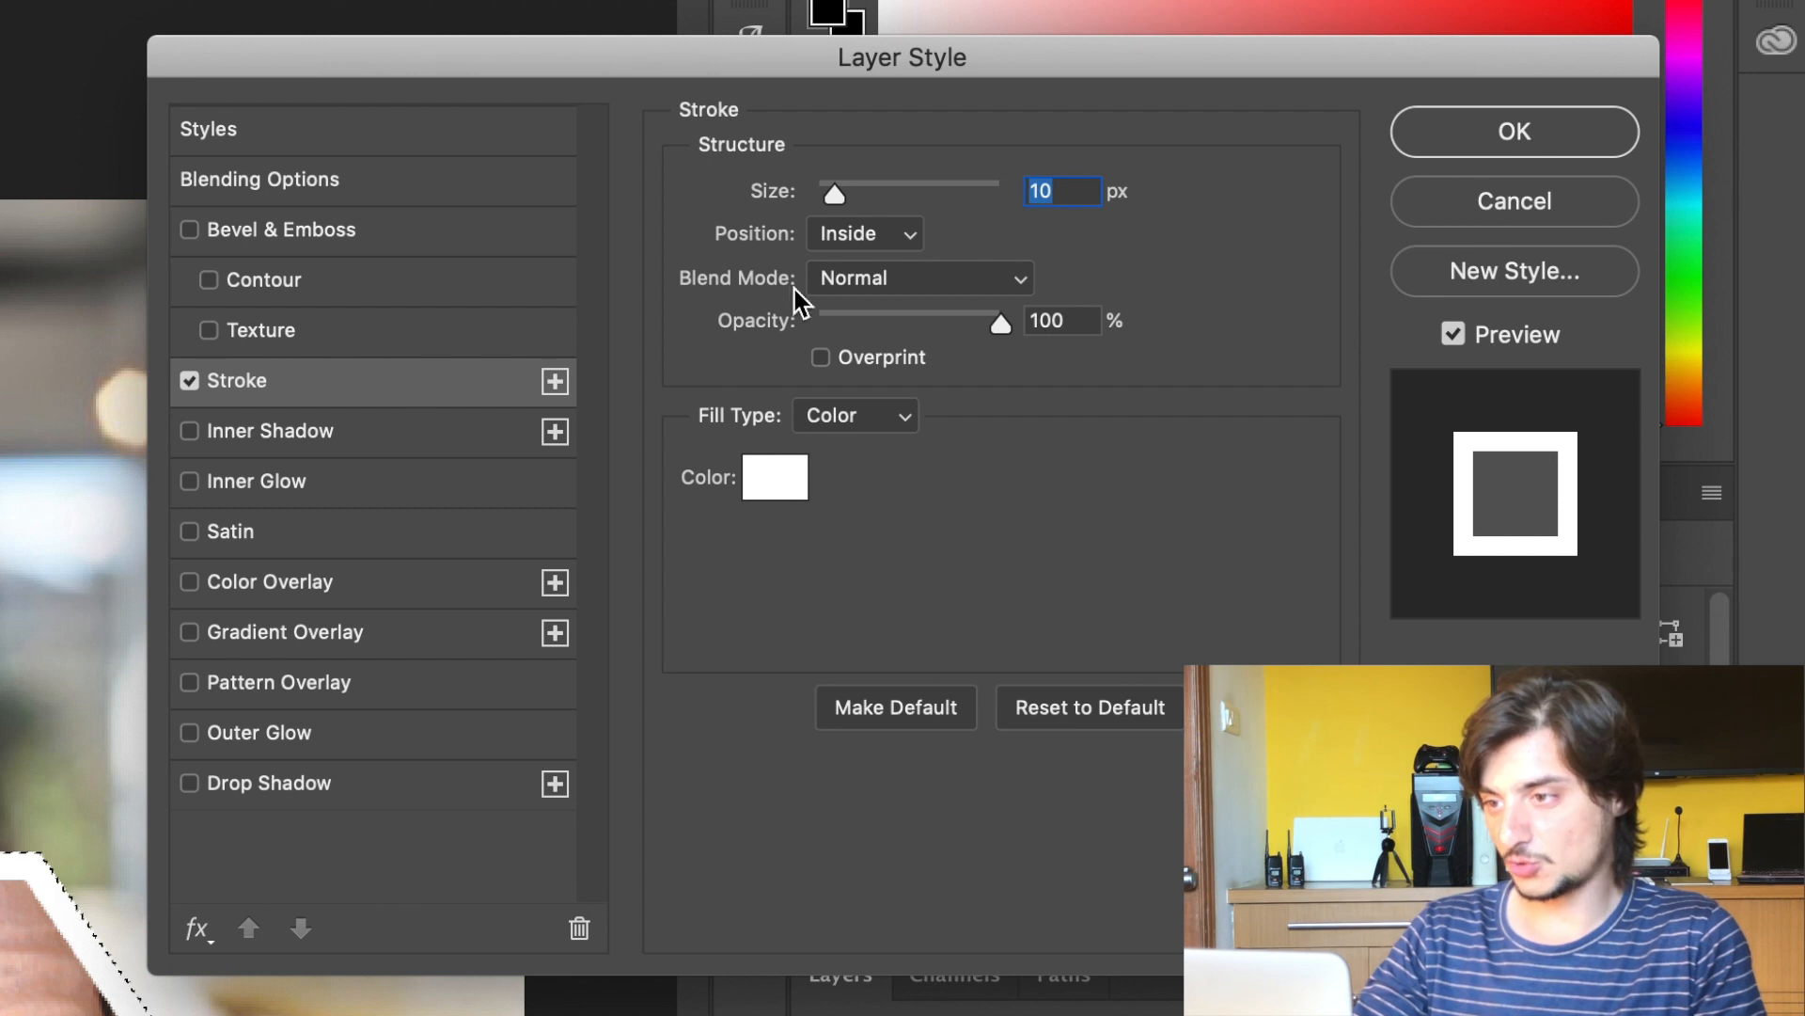
{"action": "left_click", "coordinate": [775, 487]}
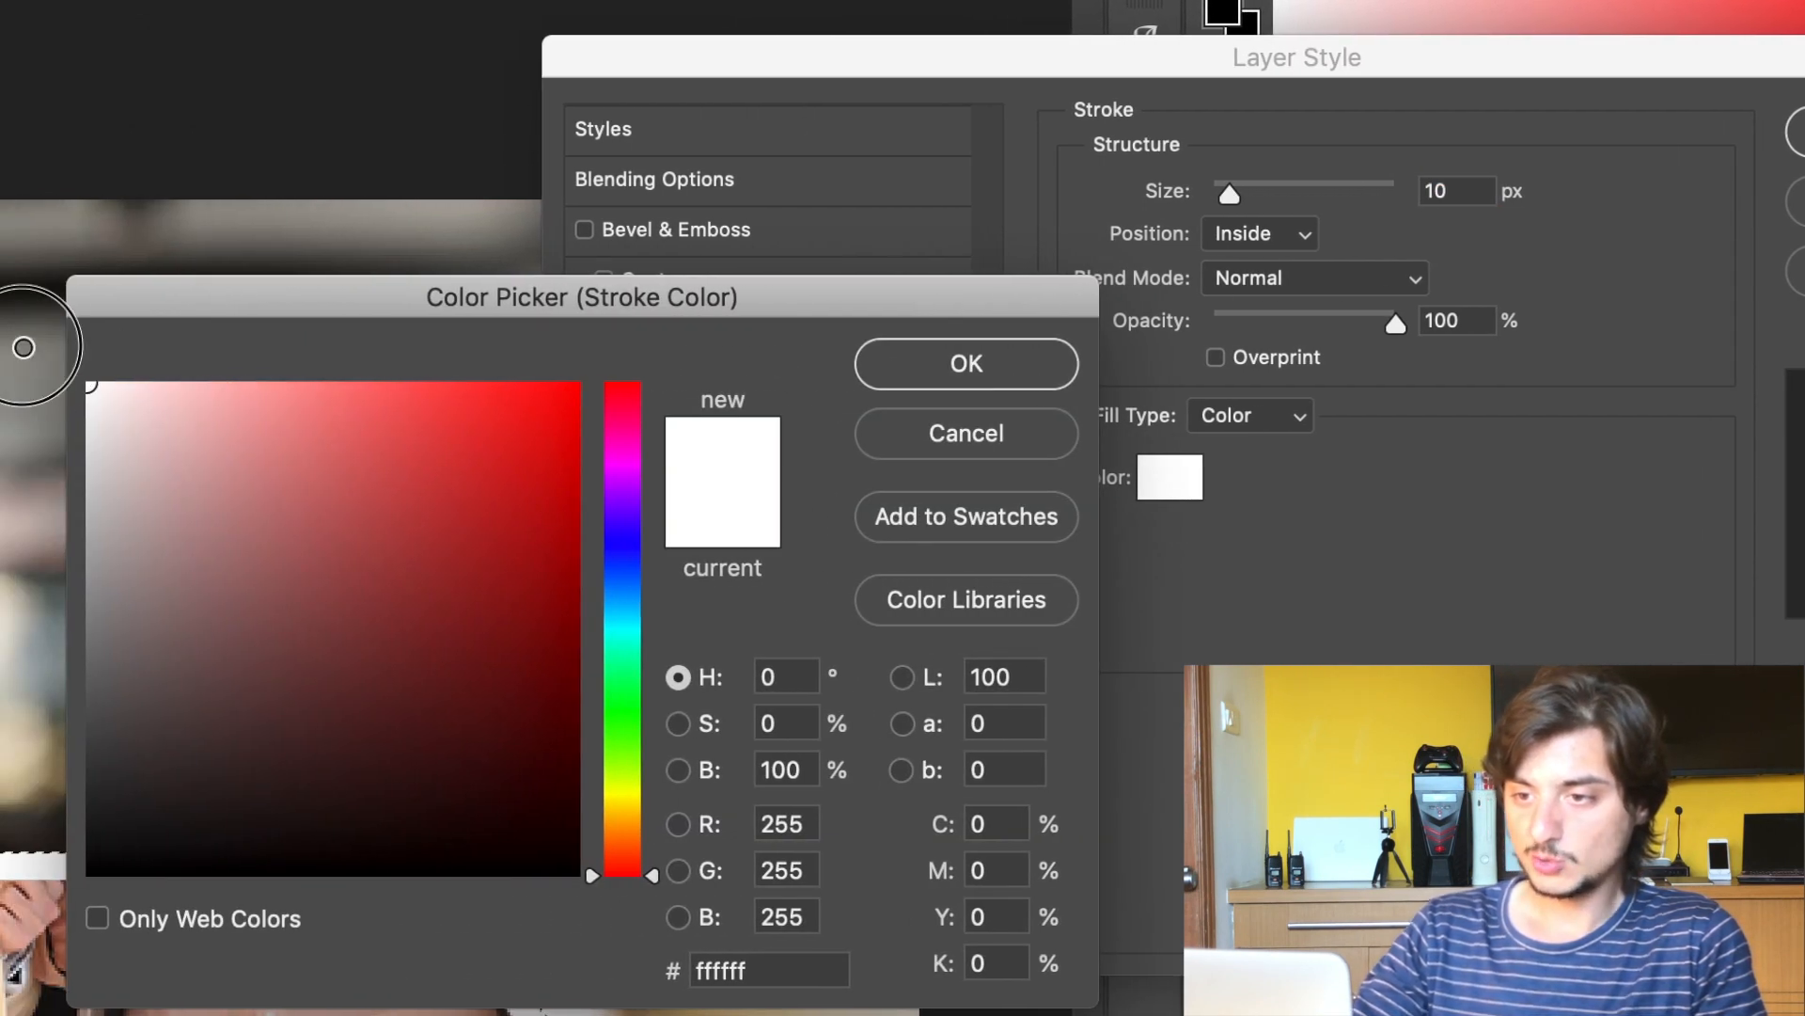
{"action": "left_click_drag", "start_coordinate": [95, 388], "coordinate": [40, 354]}
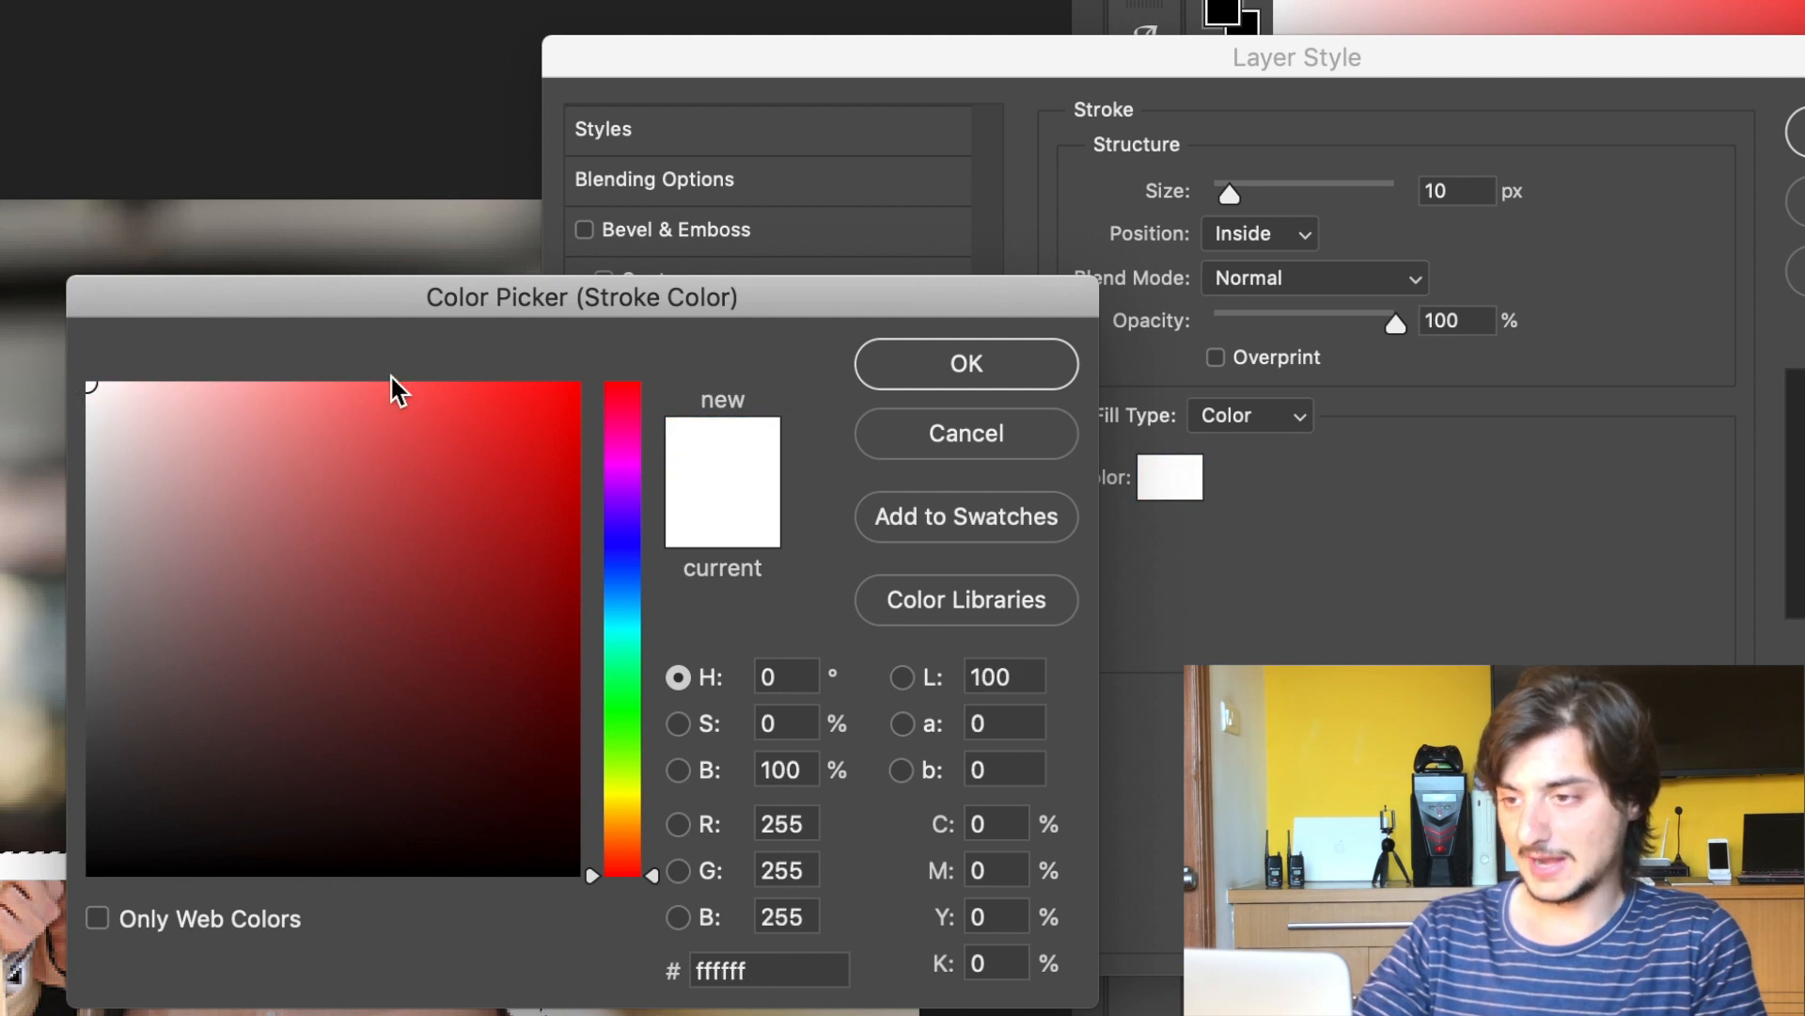
{"action": "left_click", "coordinate": [940, 368]}
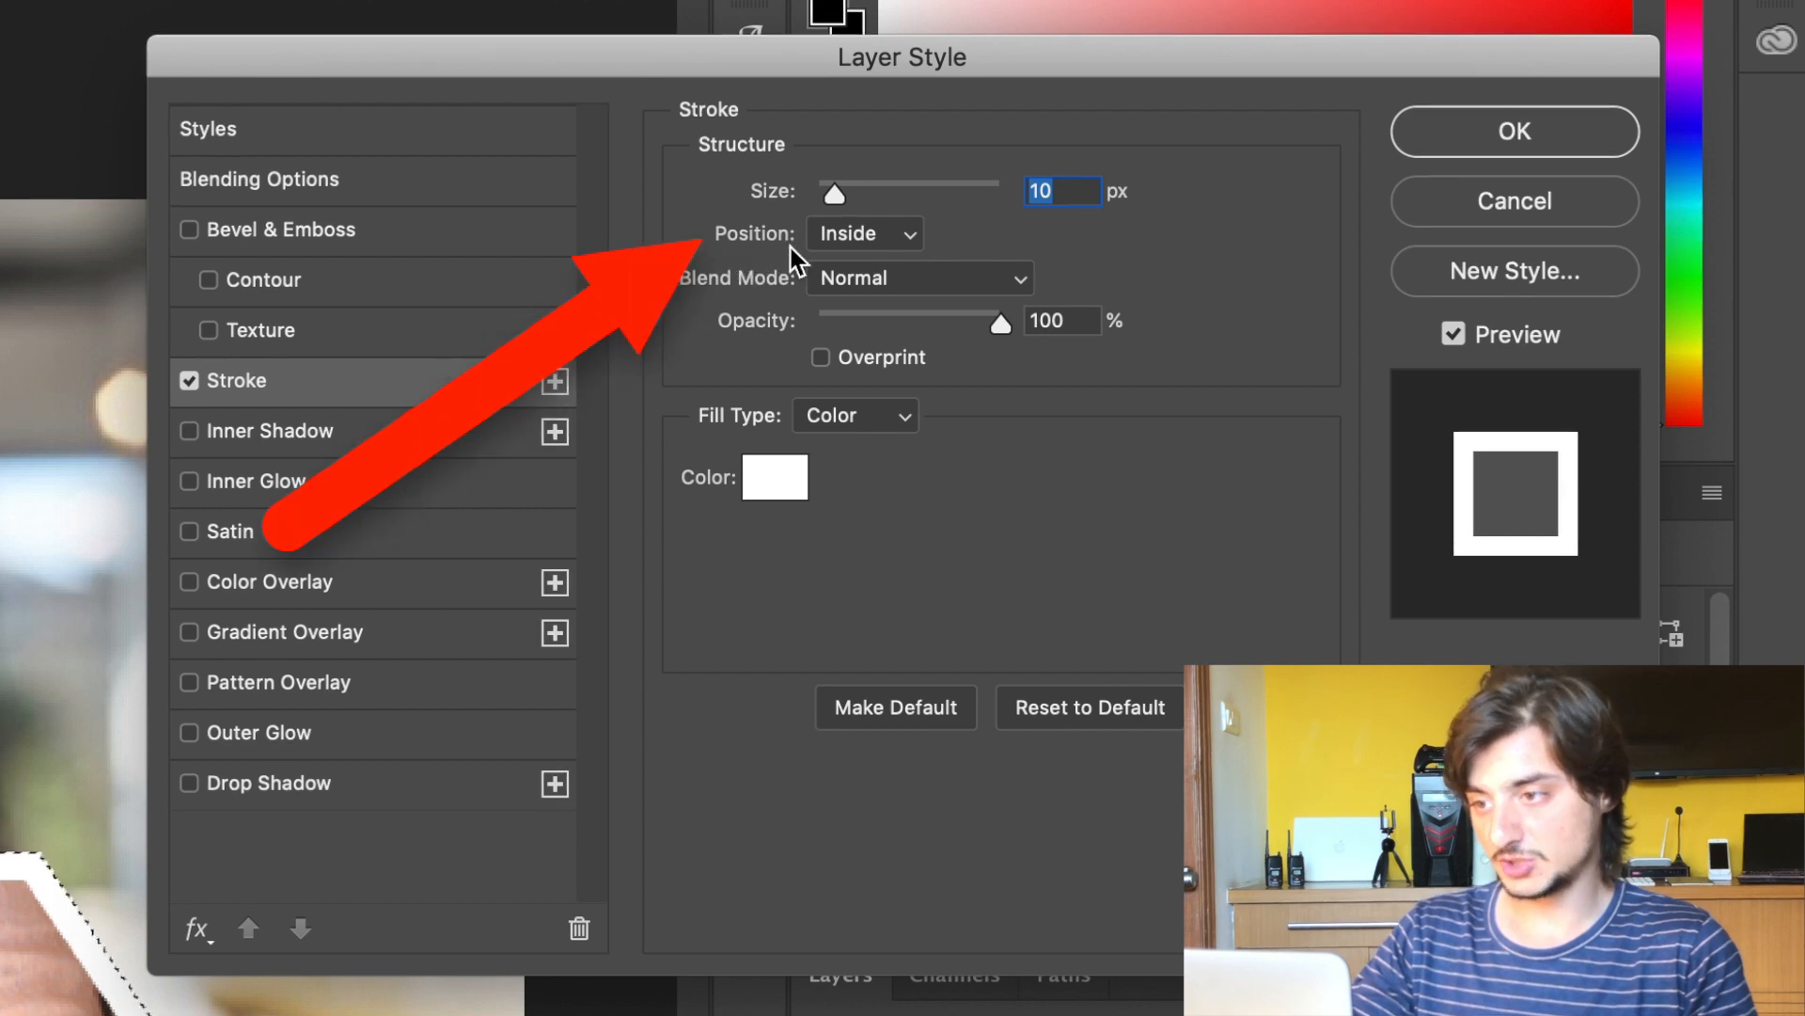
{"action": "left_click", "coordinate": [856, 239]}
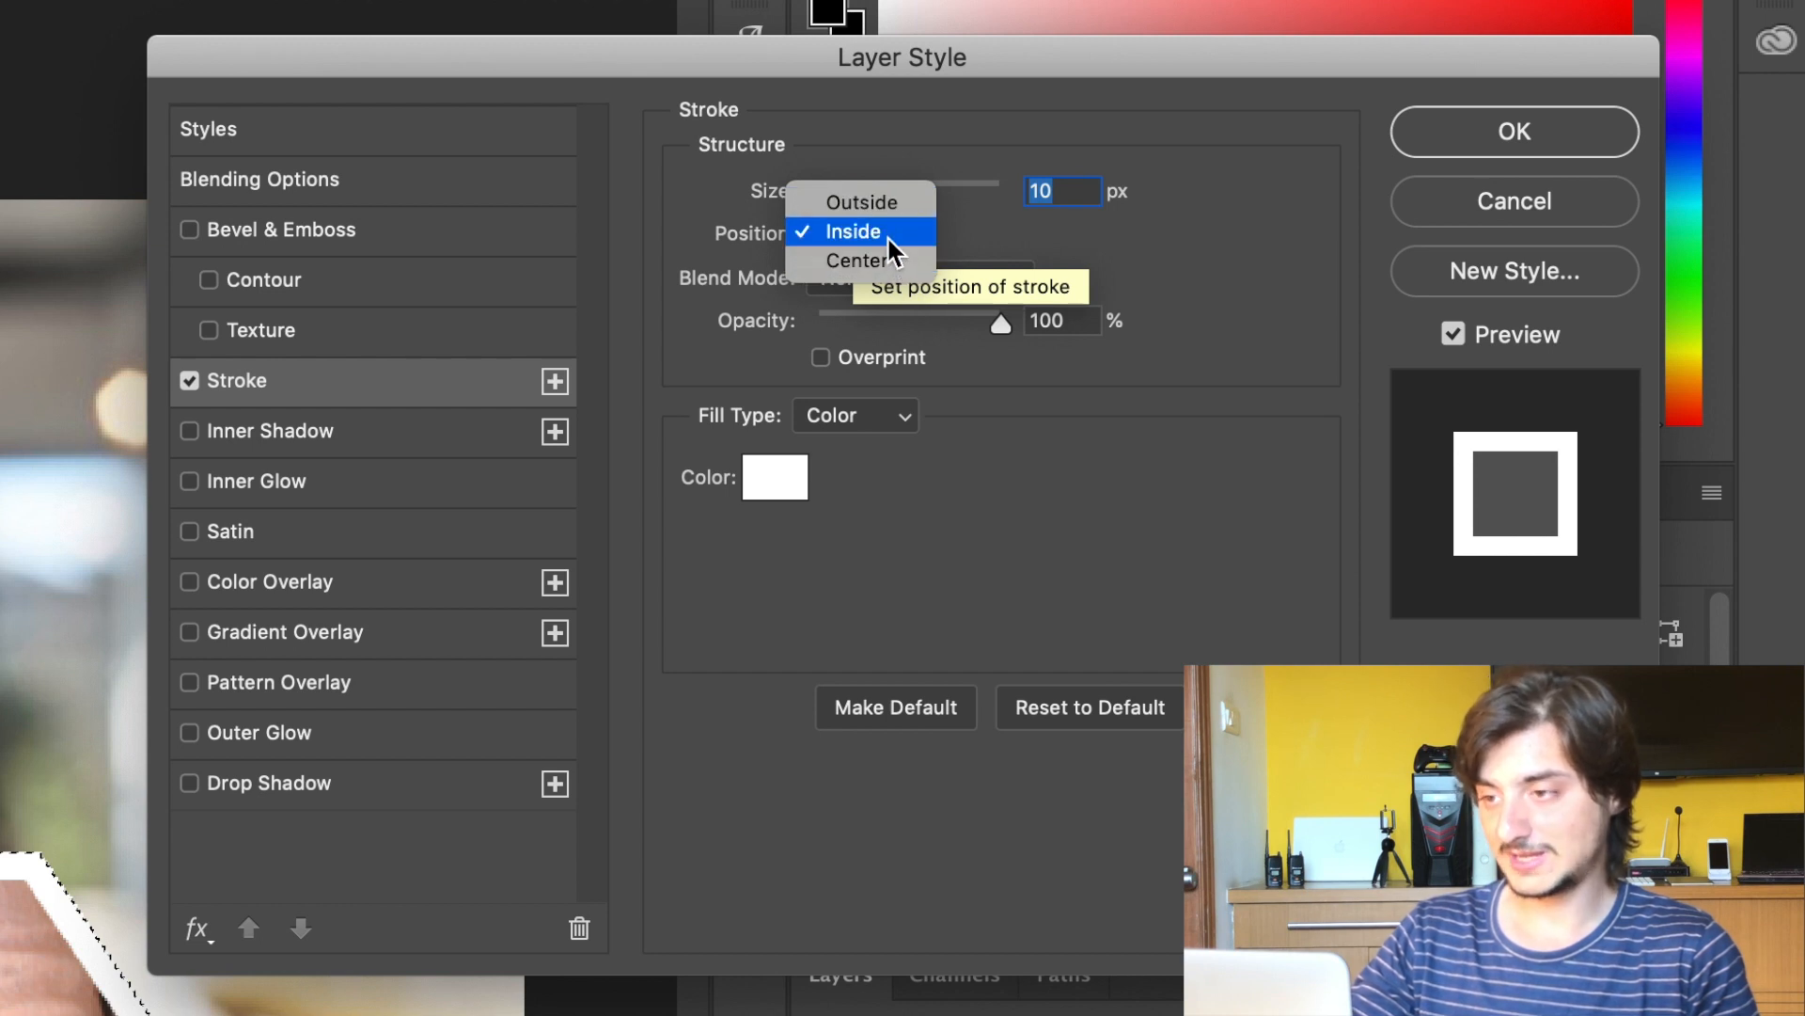
{"action": "left_click", "coordinate": [888, 235]}
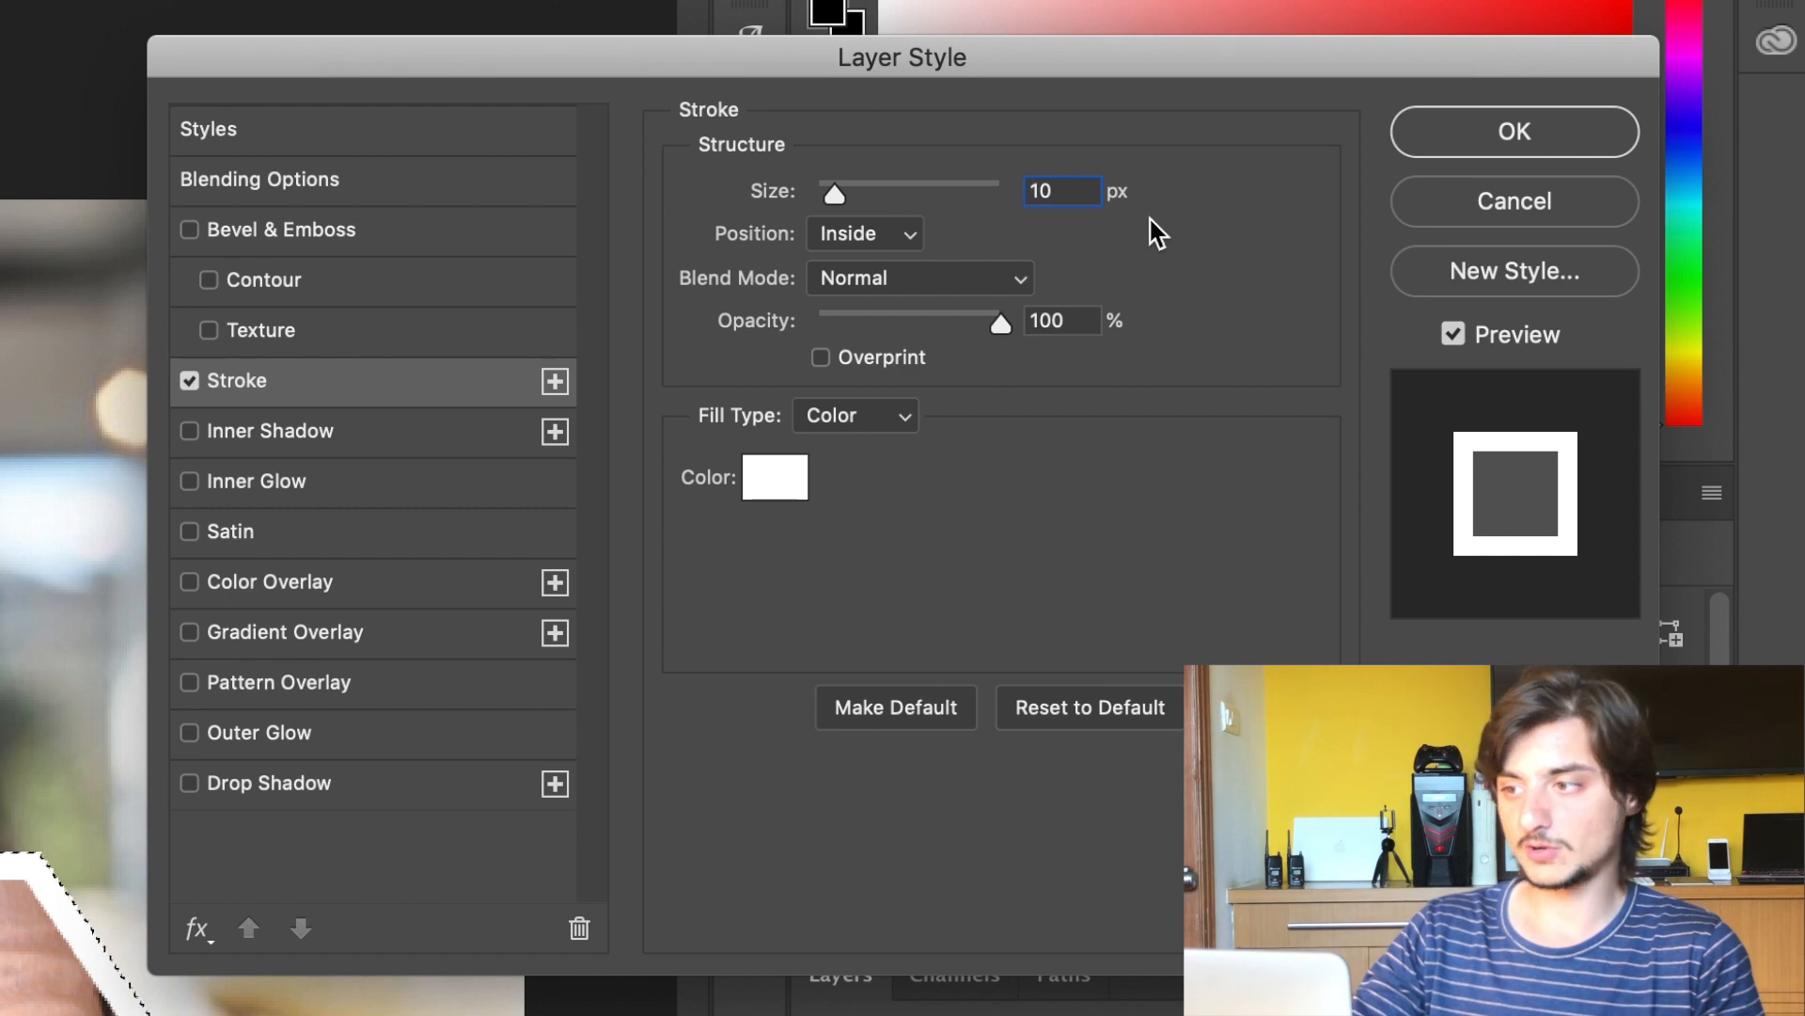
{"action": "left_click", "coordinate": [1467, 143]}
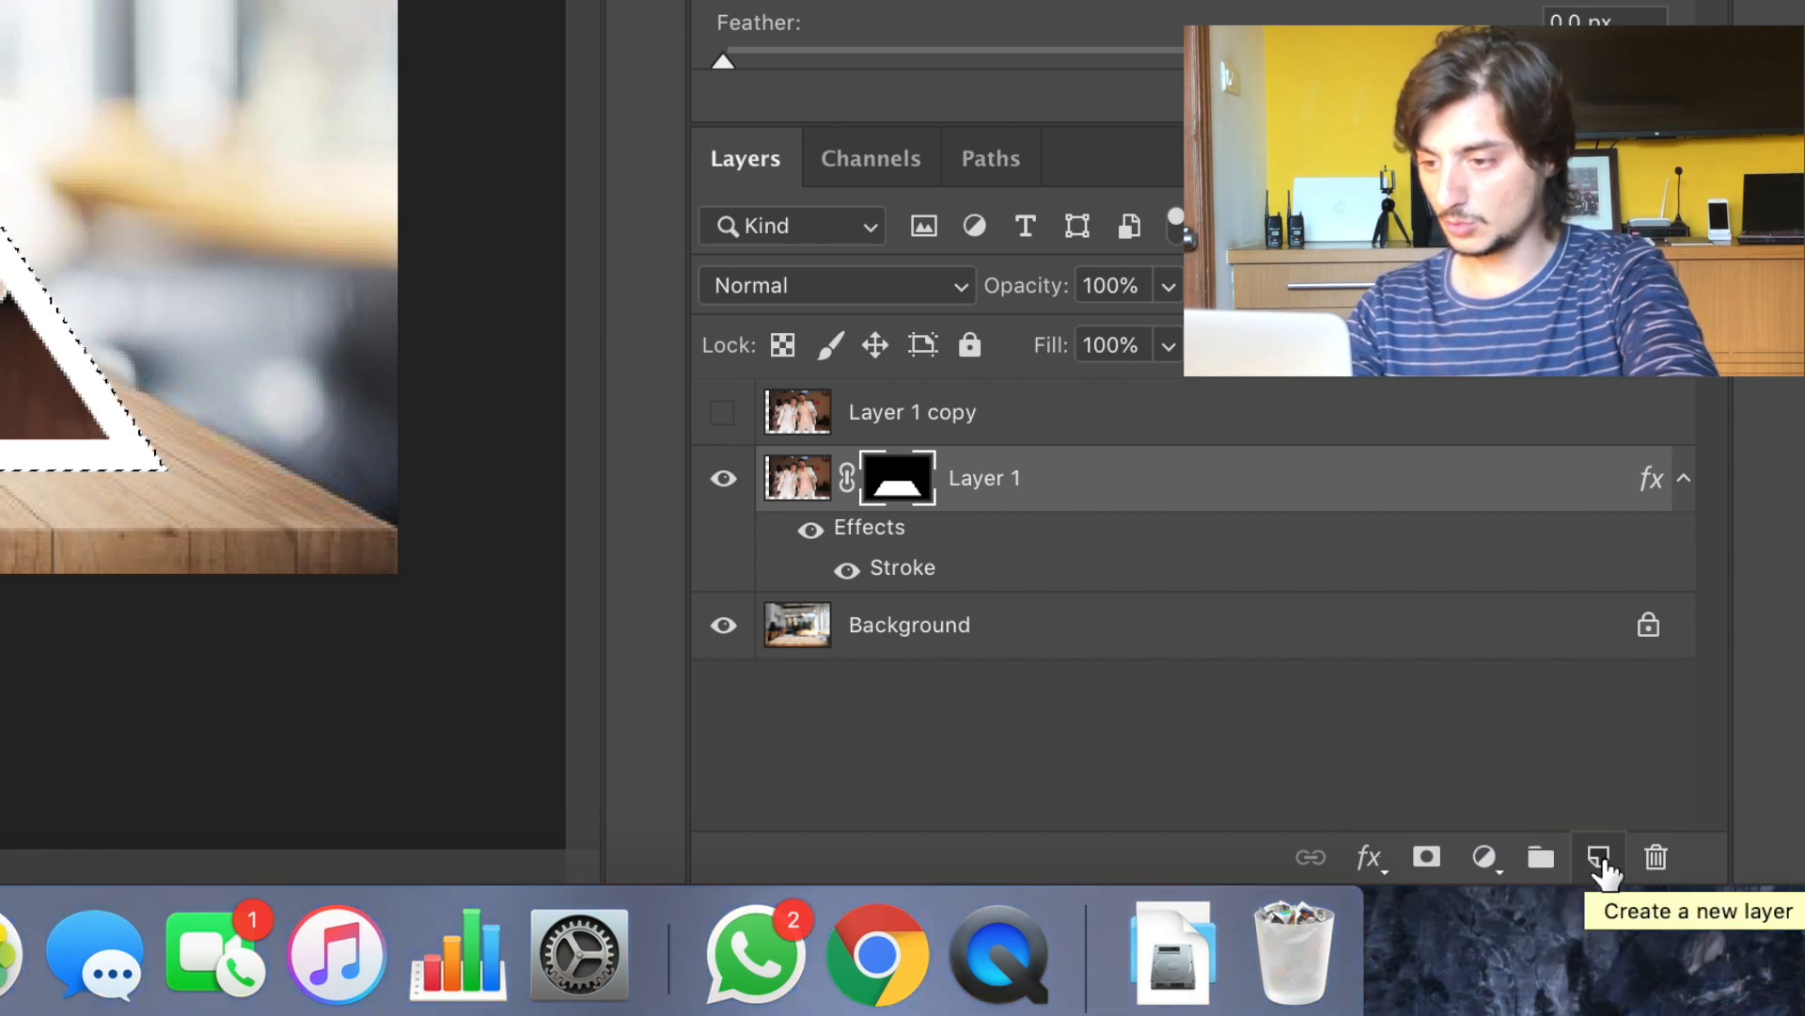
- Create a new layer between Layer 1 and Background and fill the trapezoid selection on it with black
{"action": "left_click", "coordinate": [1598, 858]}
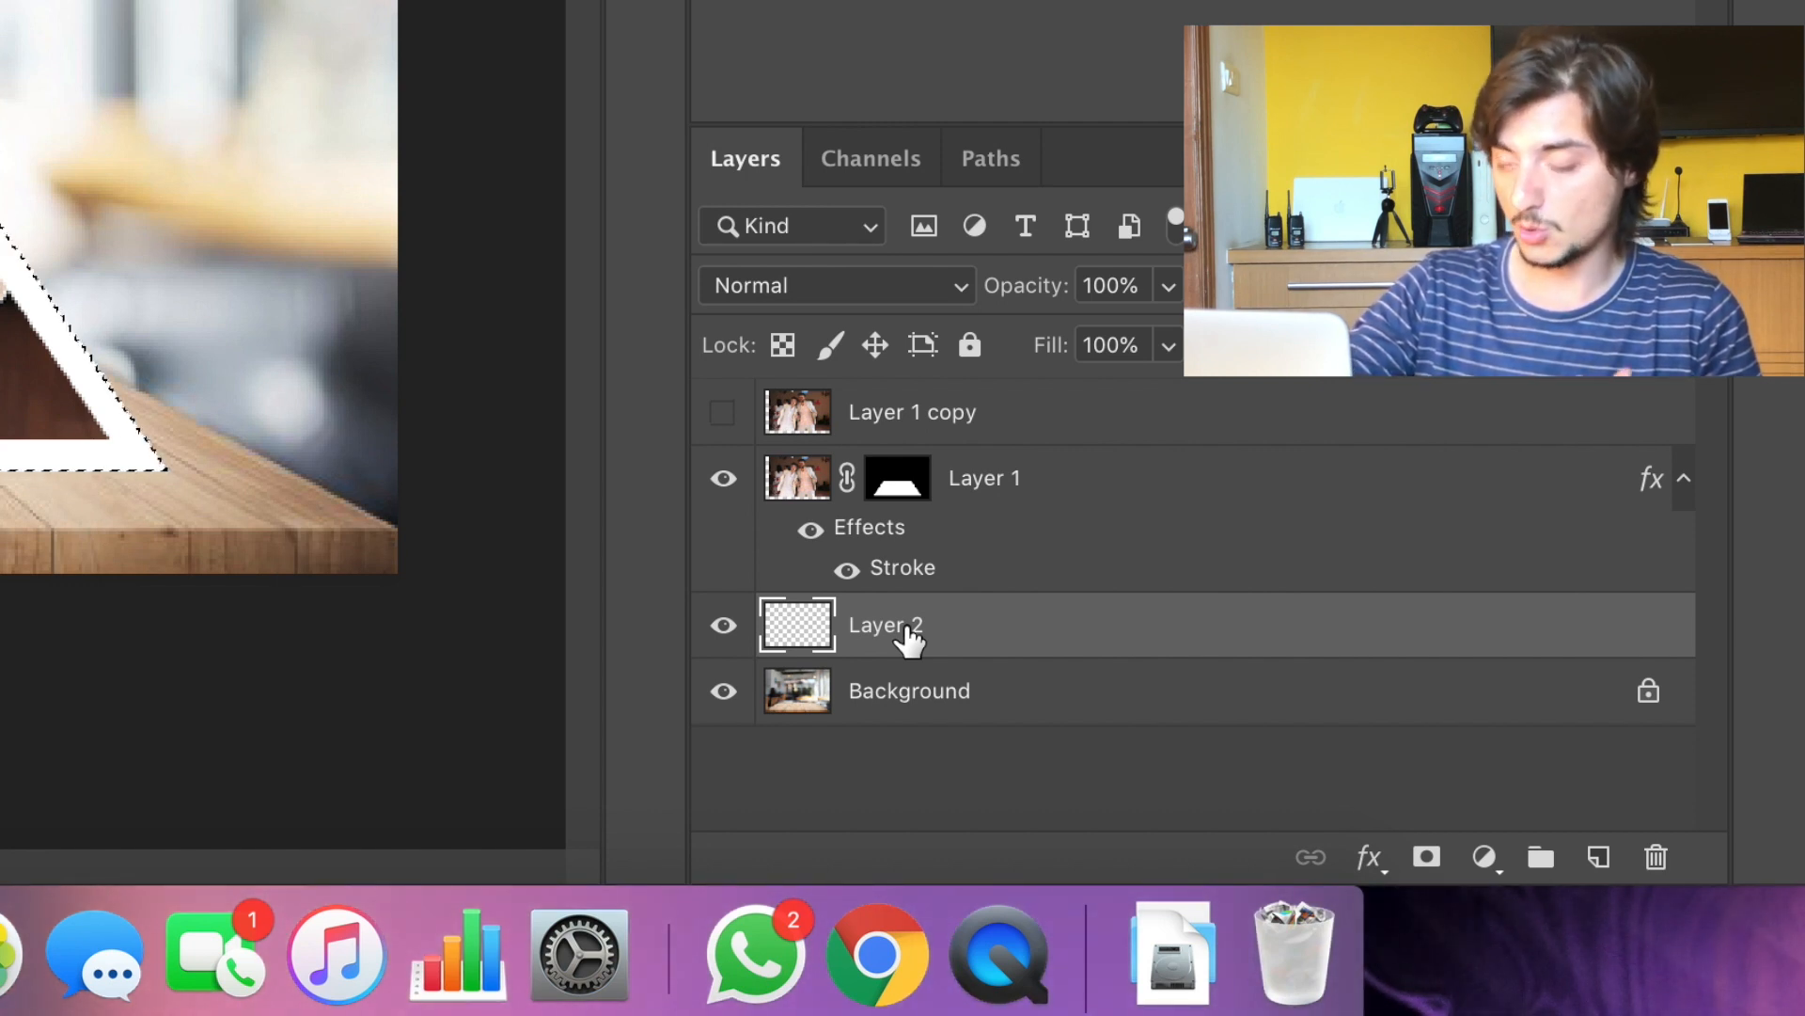
{"action": "key", "text": "alt+BackSpace"}
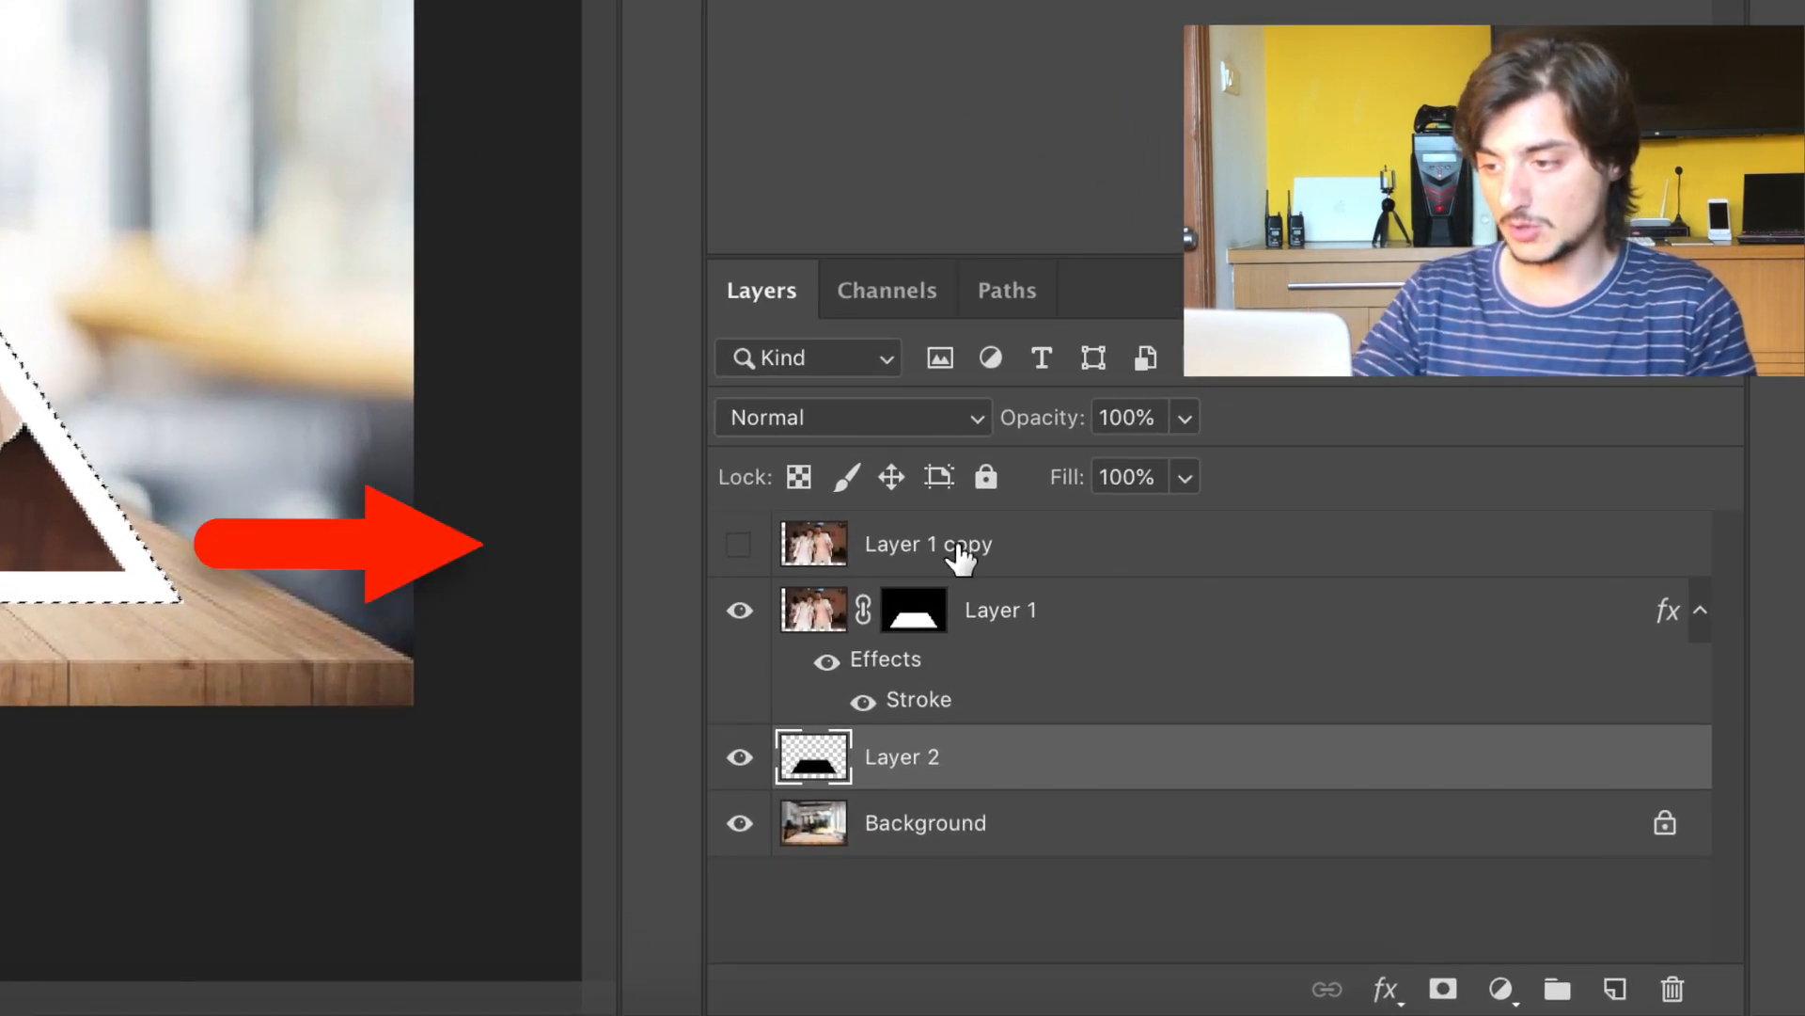
- Select Layer 1 copy, make it visible and clear the trapezoid selection
{"action": "left_click", "coordinate": [1014, 562]}
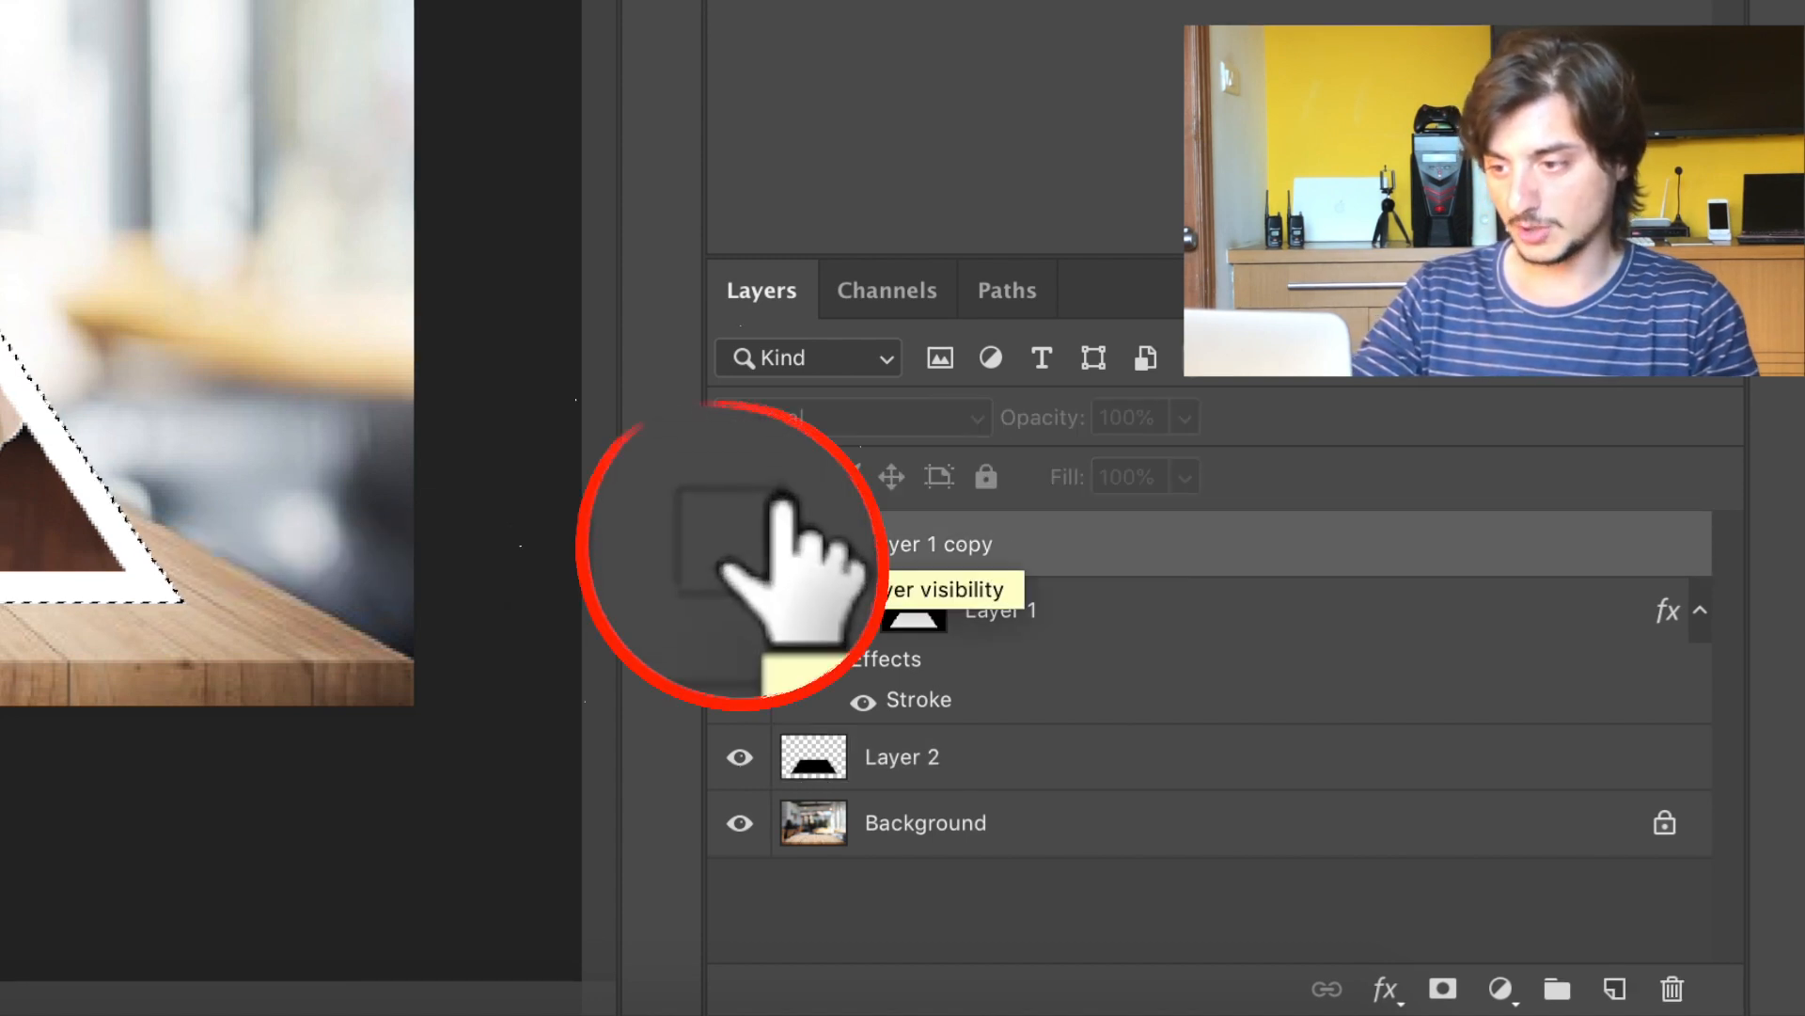
{"action": "left_click", "coordinate": [740, 544]}
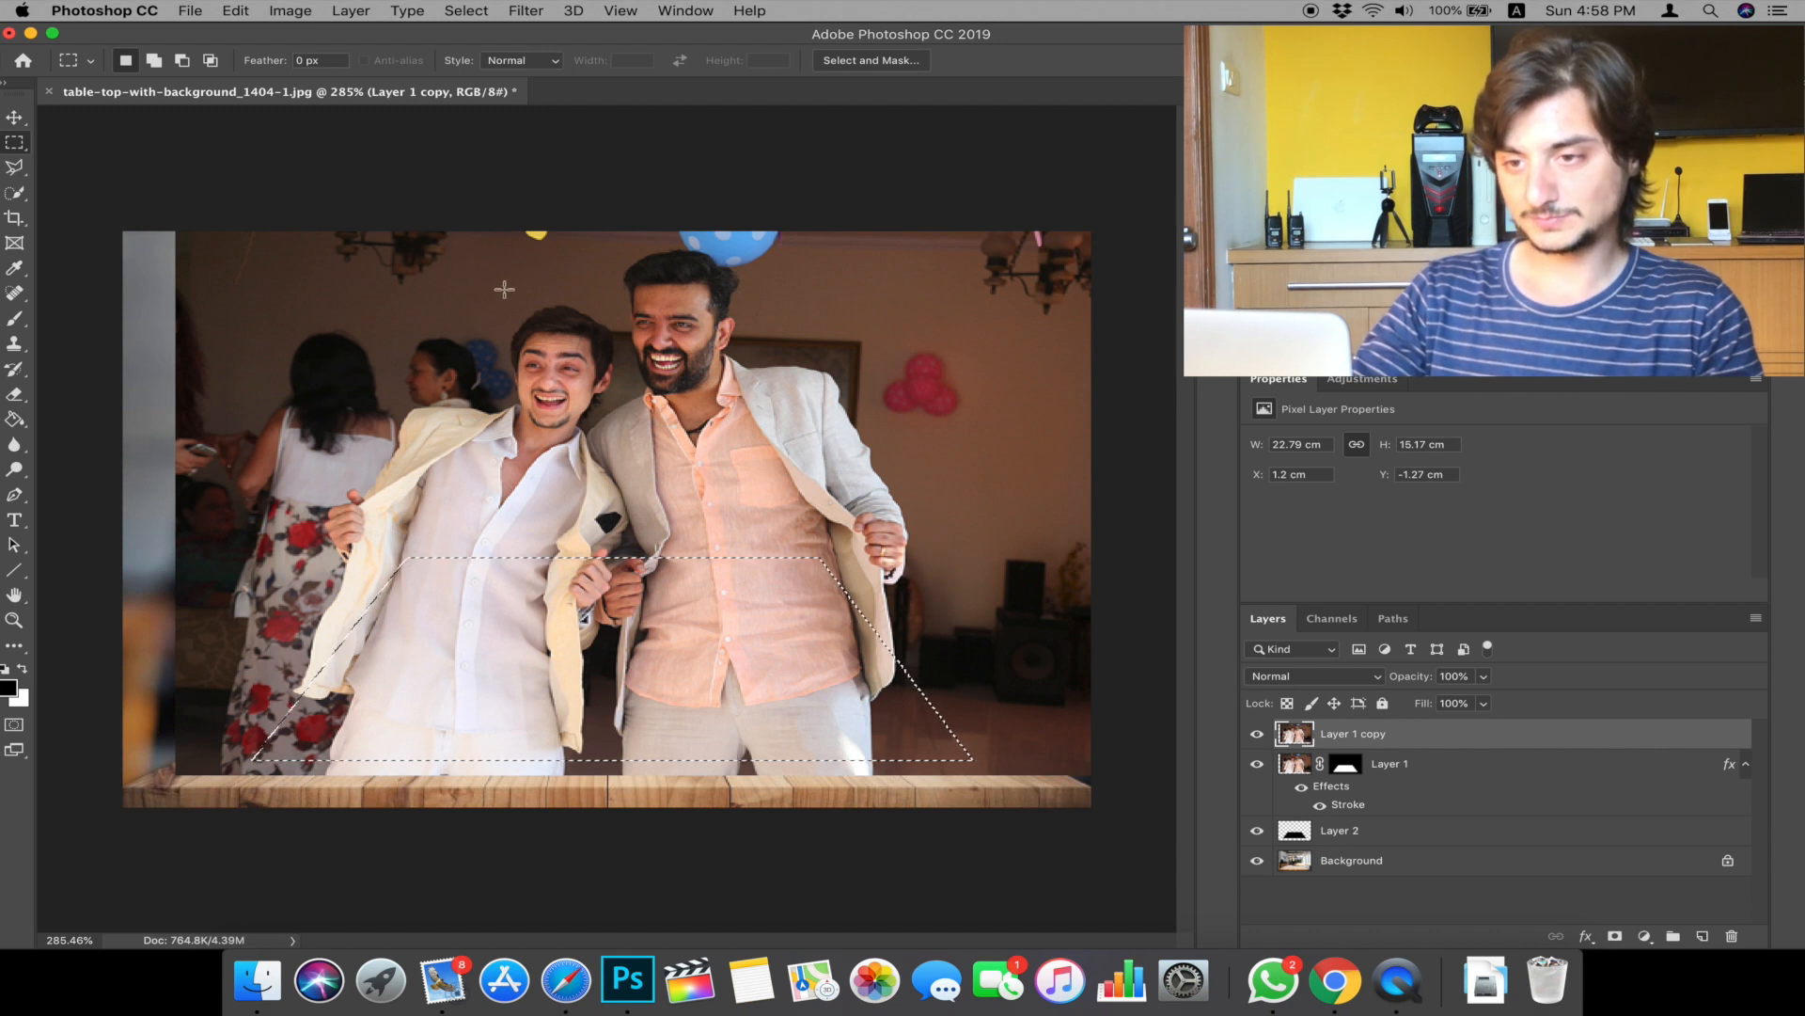
{"action": "left_click", "coordinate": [474, 324]}
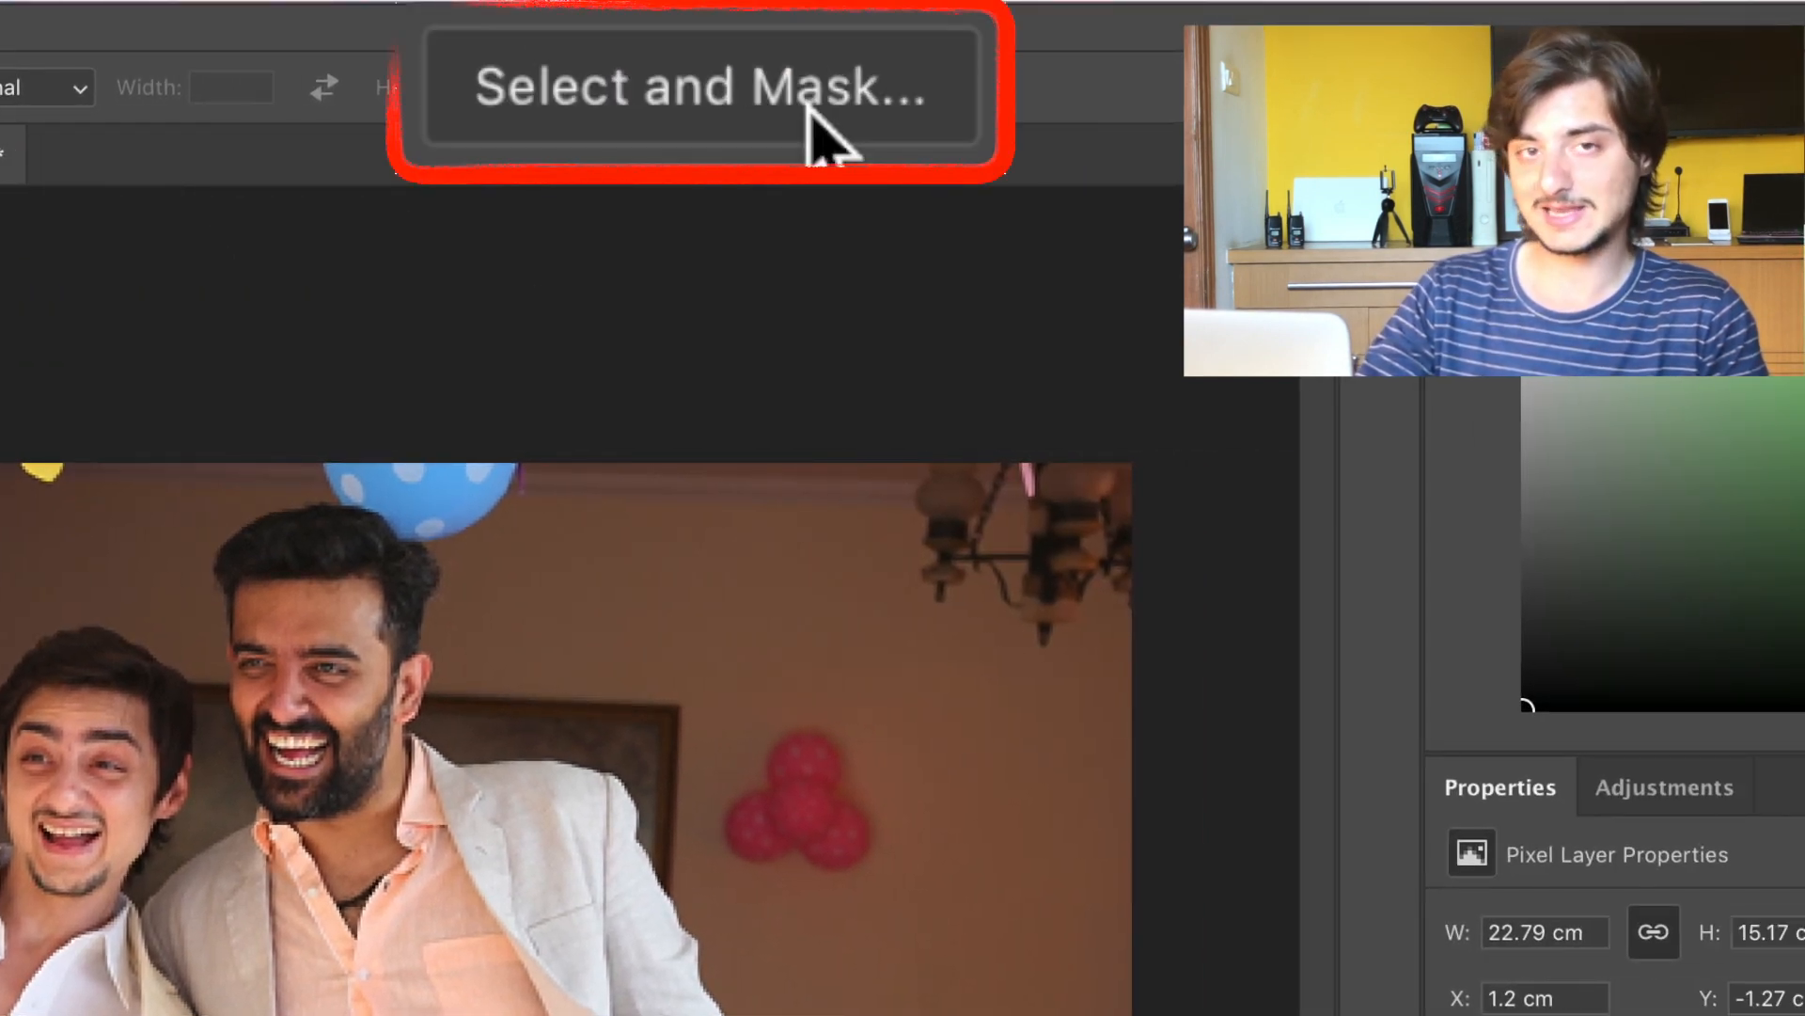
- In Select and Mask, select the two men with Select Subject and add the shorter man's missing hair to the selection
{"action": "left_click", "coordinate": [760, 94]}
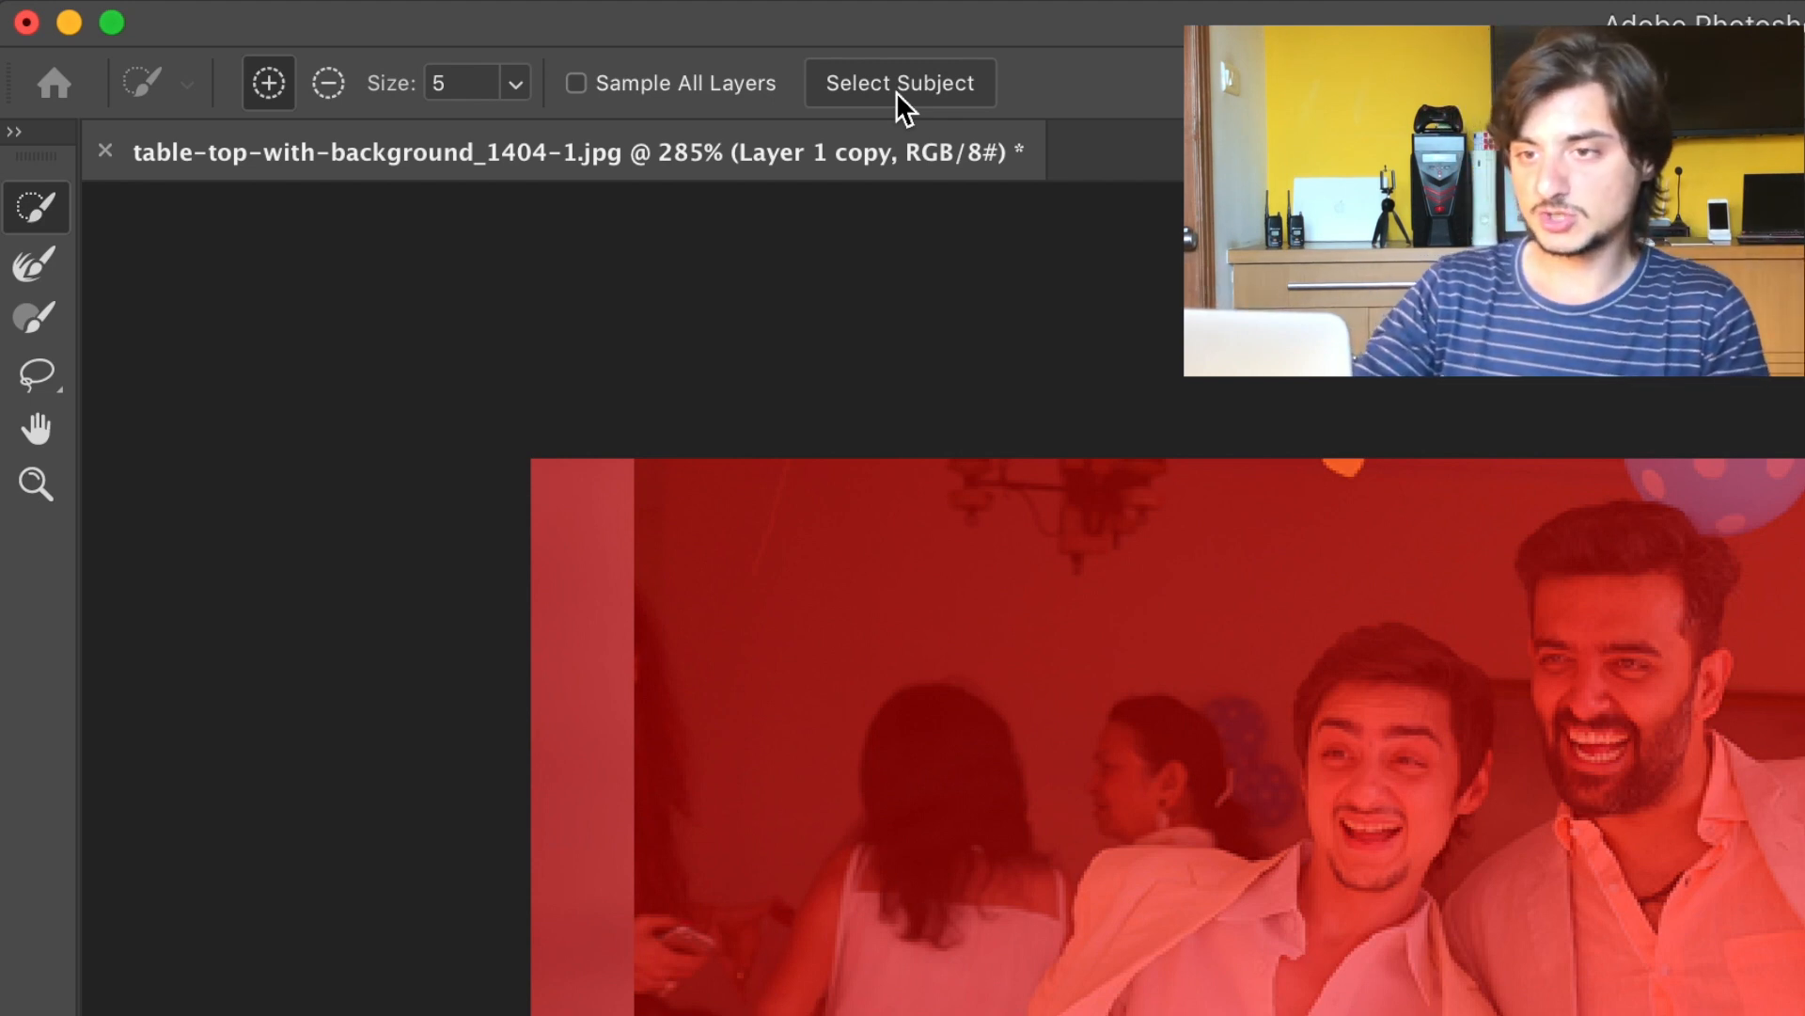
{"action": "left_click", "coordinate": [895, 92]}
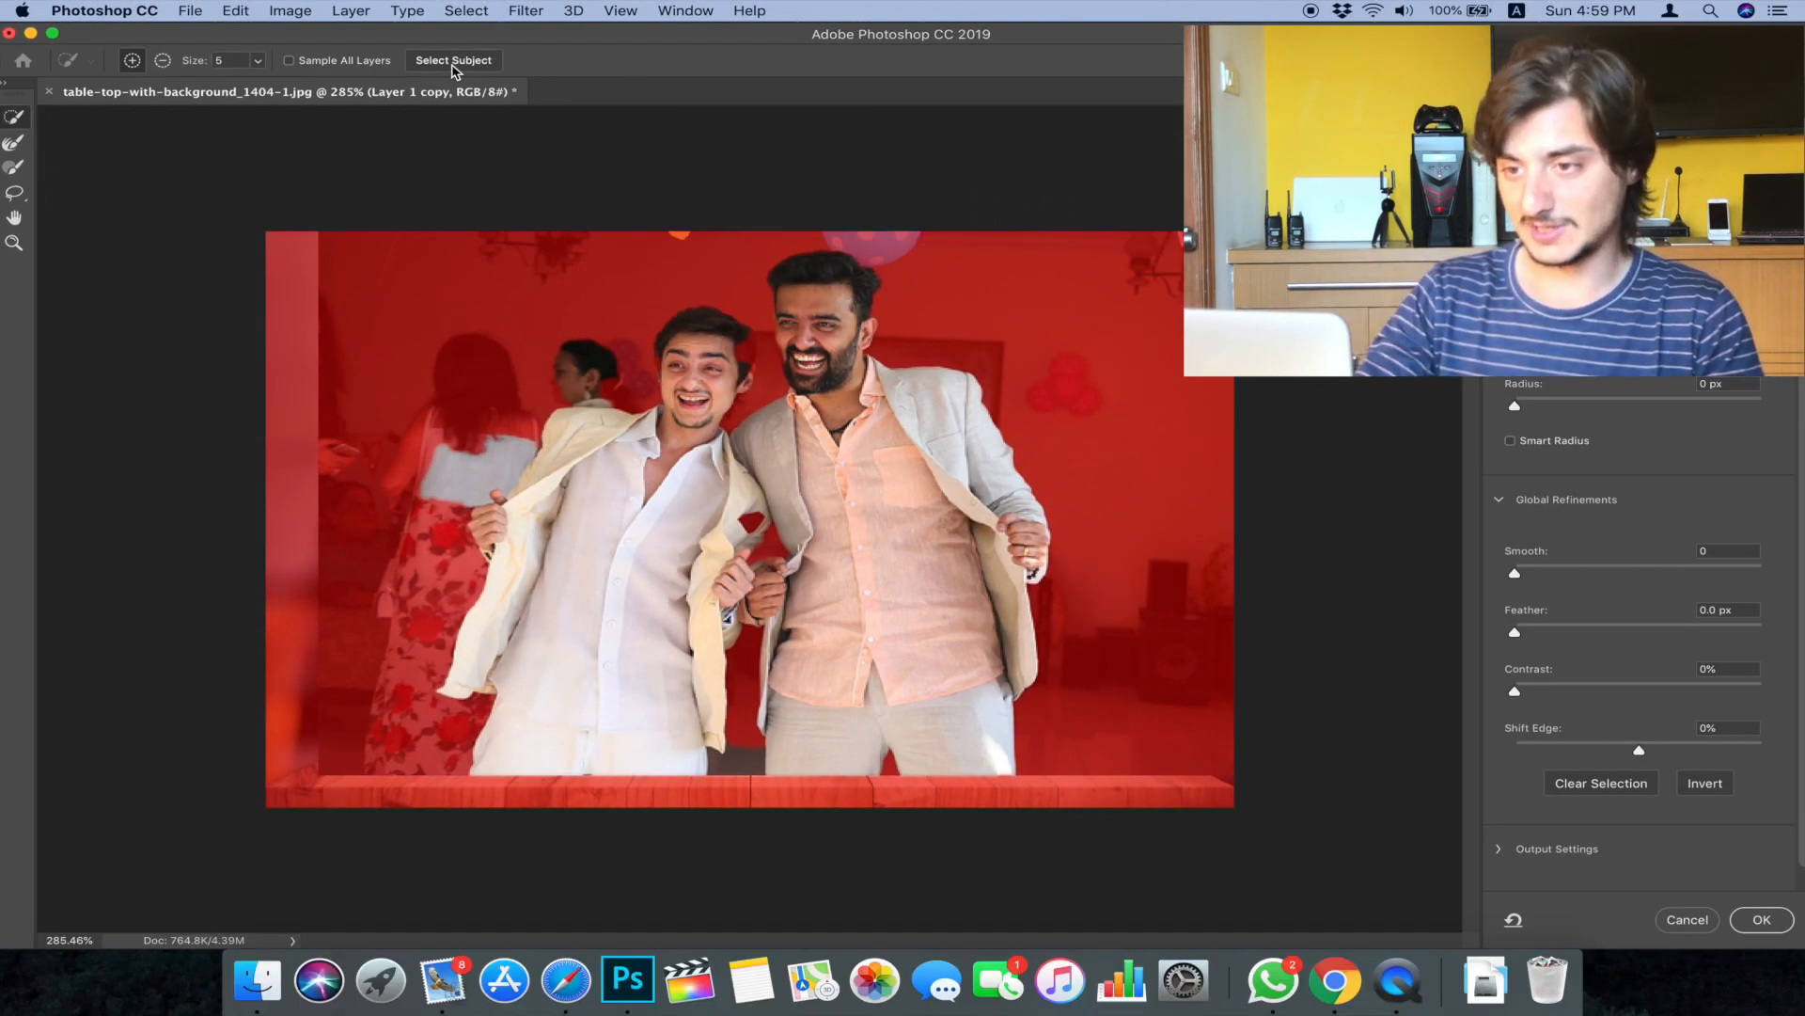
{"action": "scroll", "coordinate": [680, 325], "scroll_direction": "up", "scroll_amount": 5}
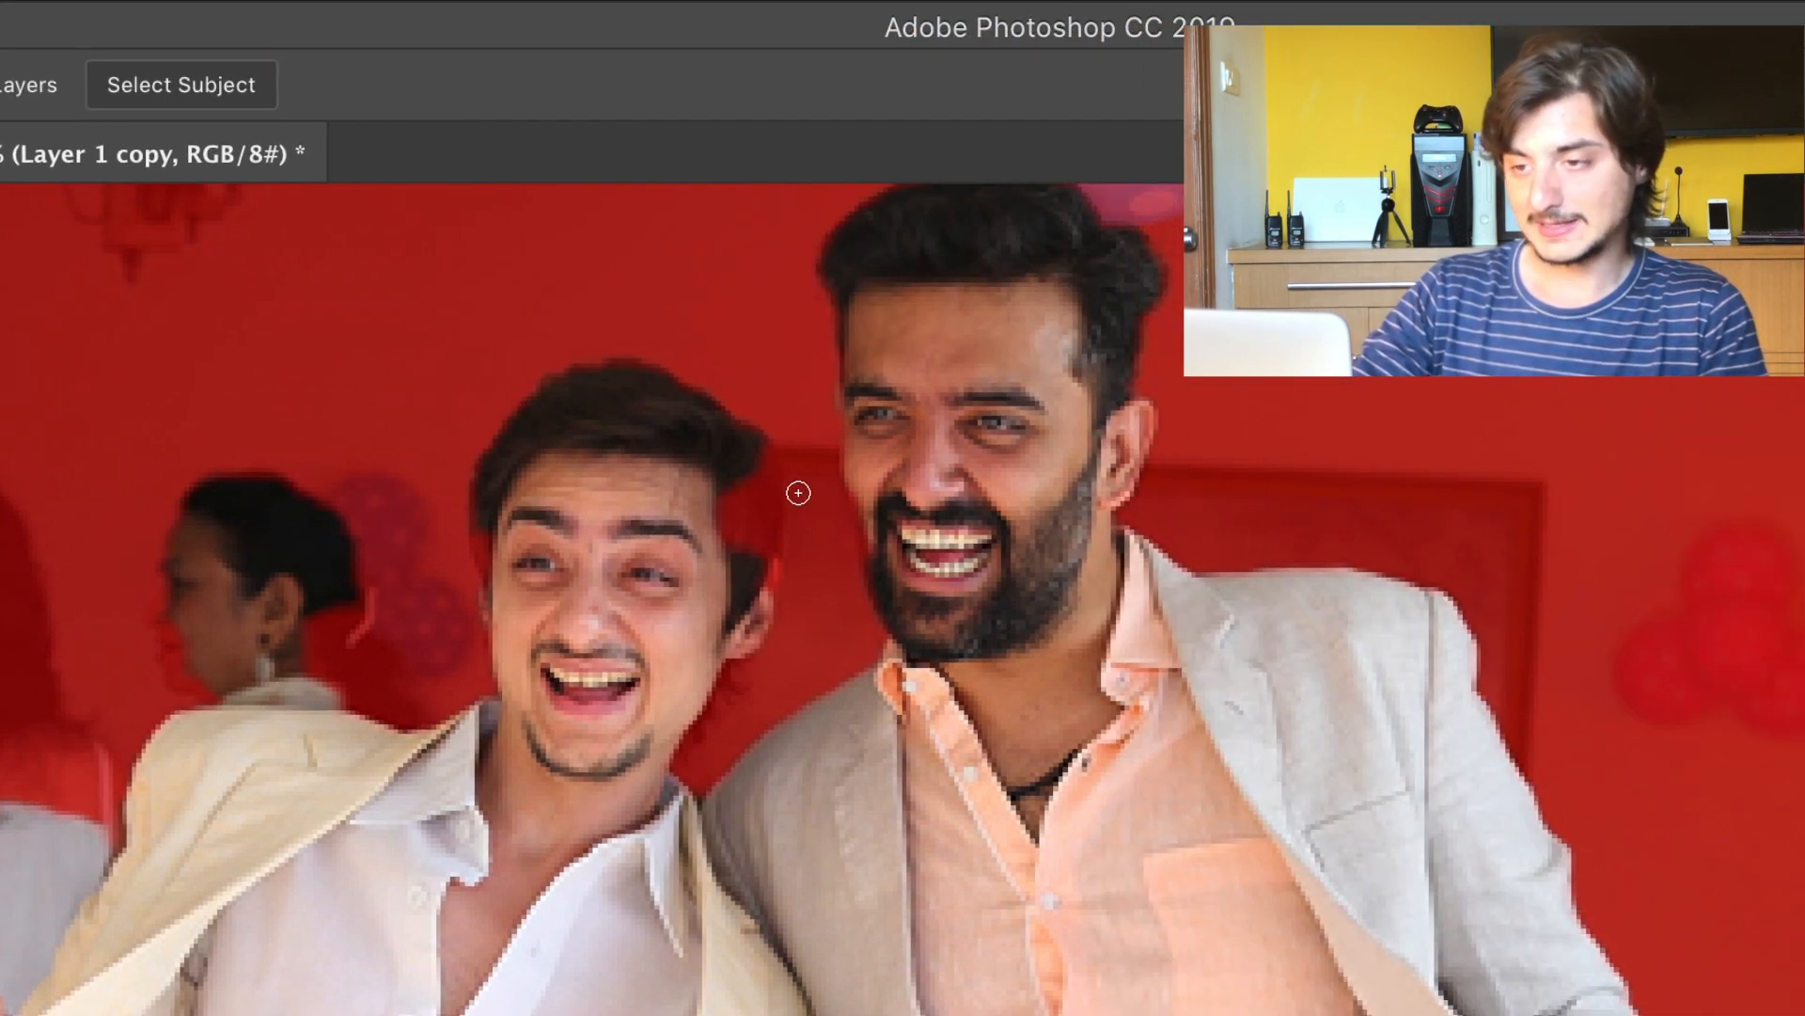
{"action": "left_click", "coordinate": [747, 507]}
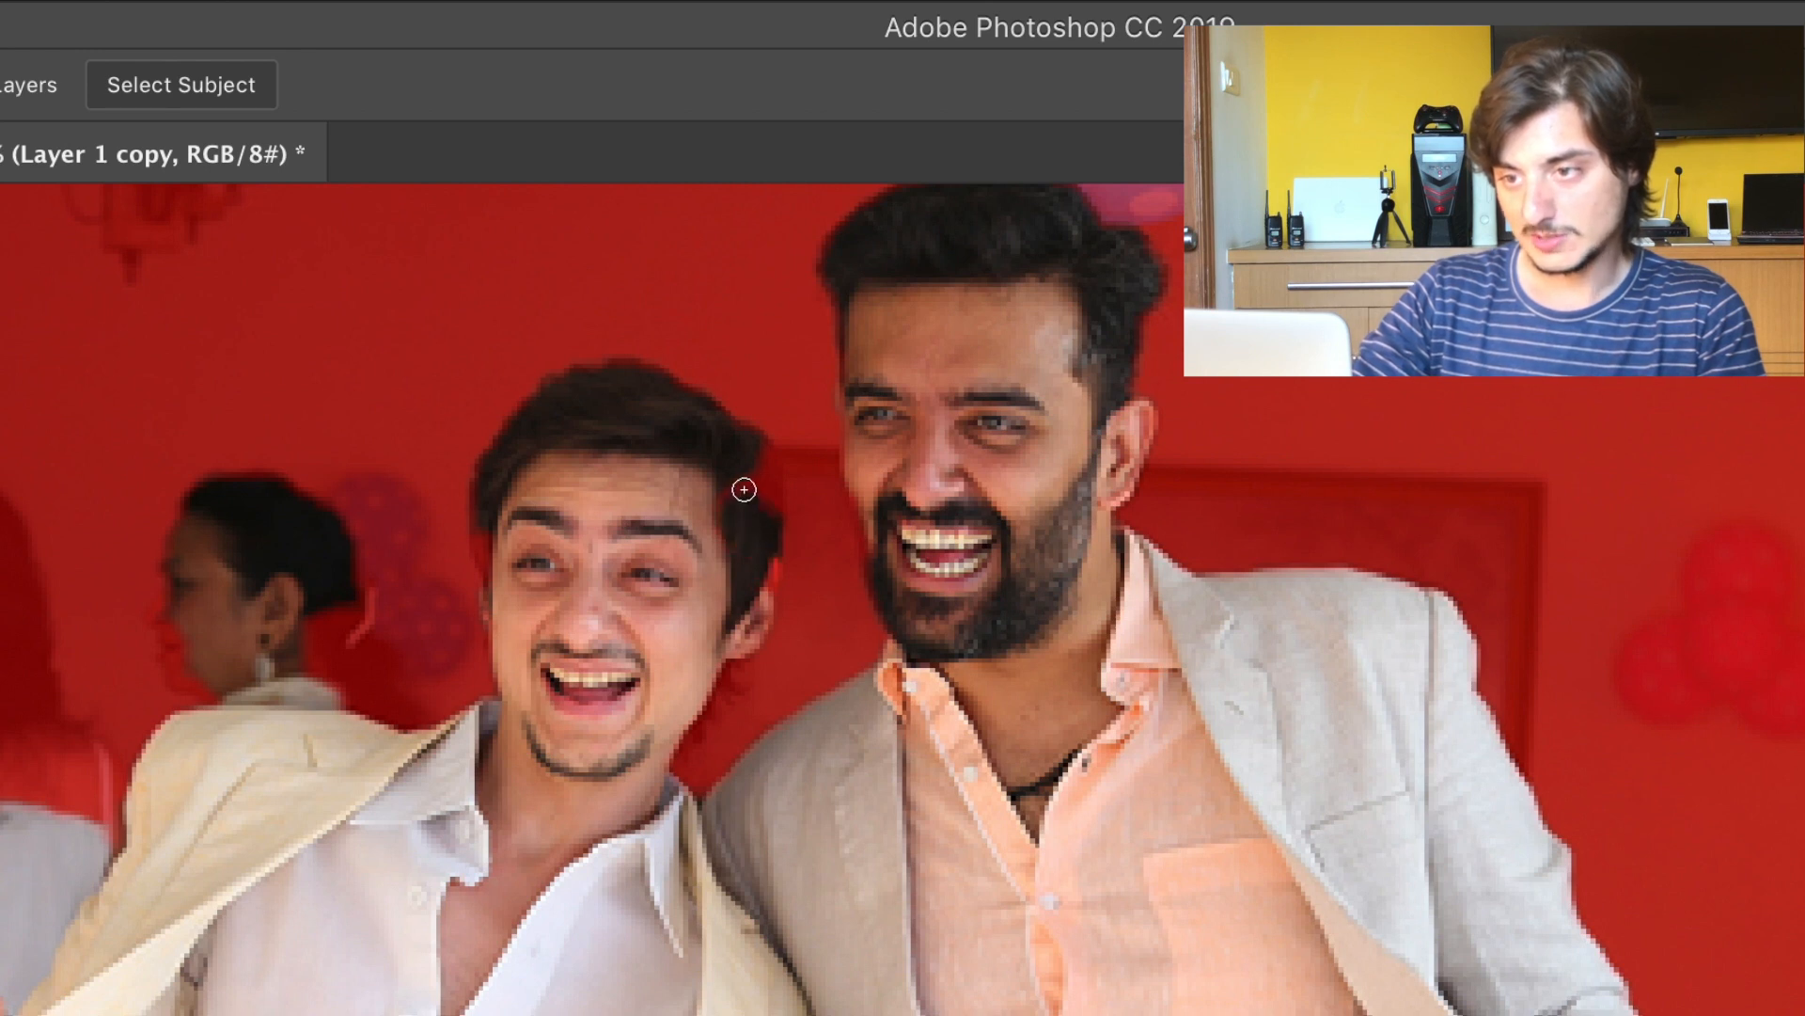
{"action": "left_click", "coordinate": [744, 489]}
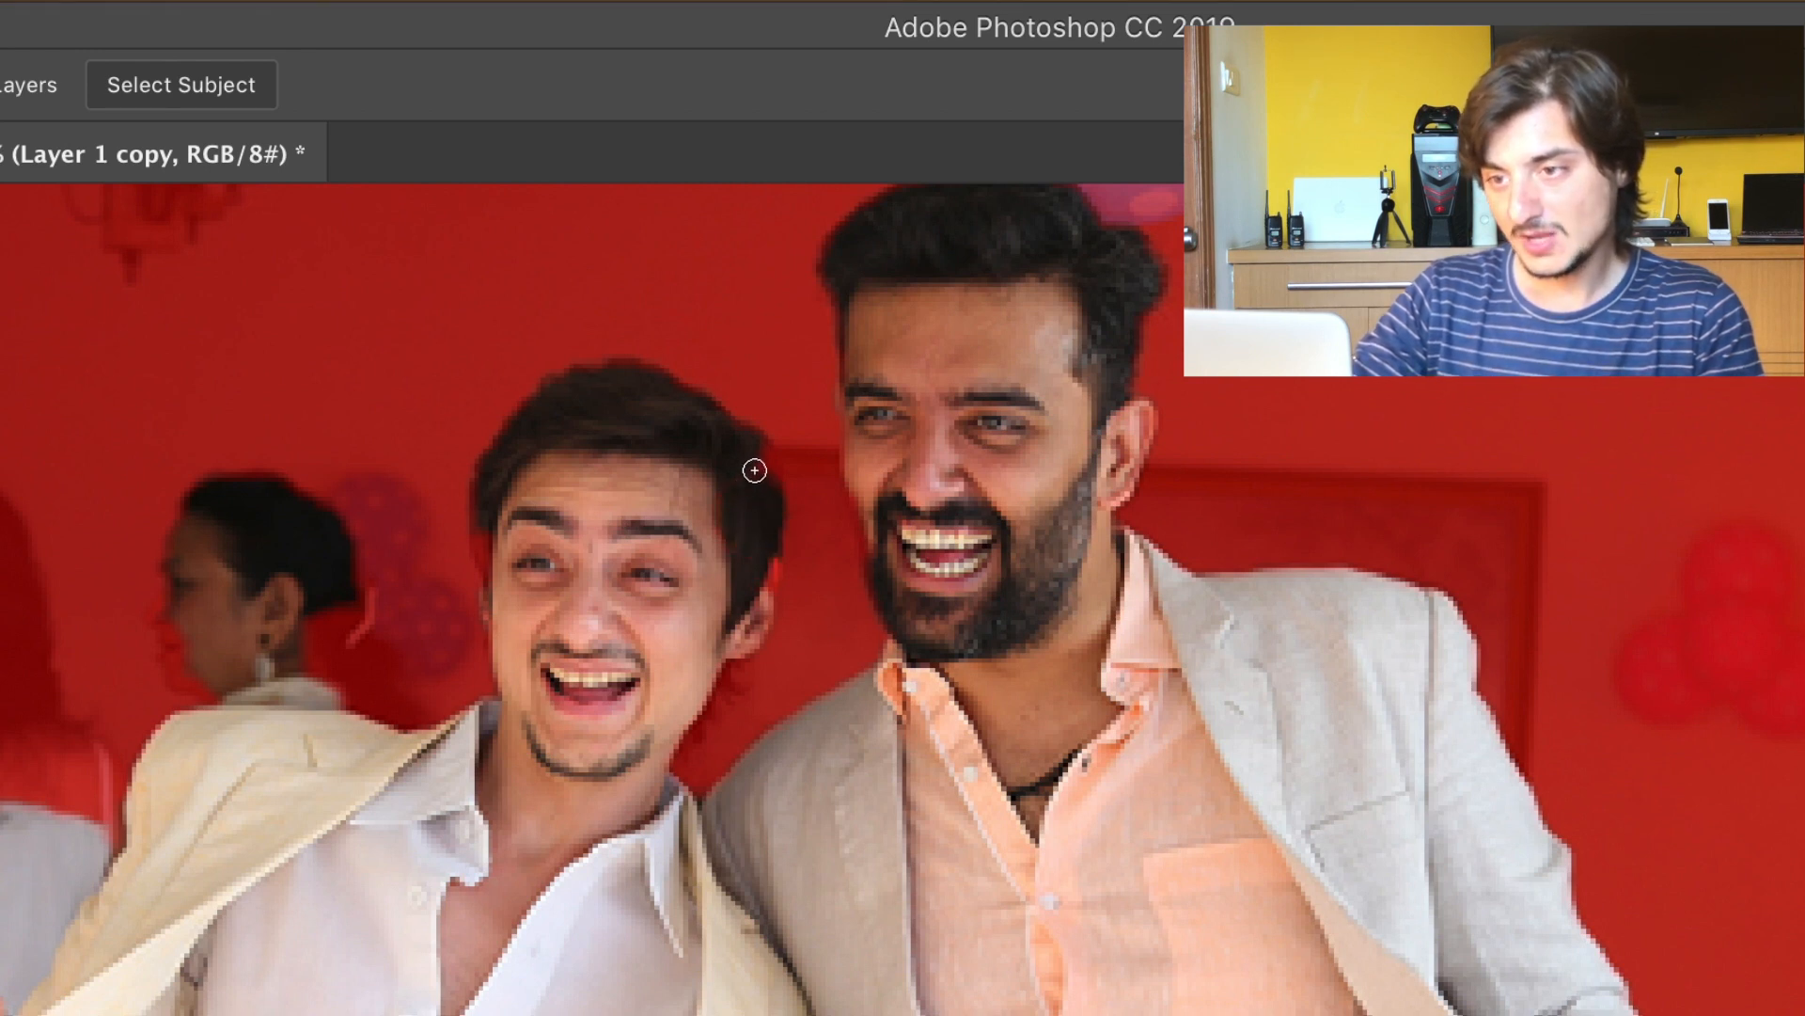
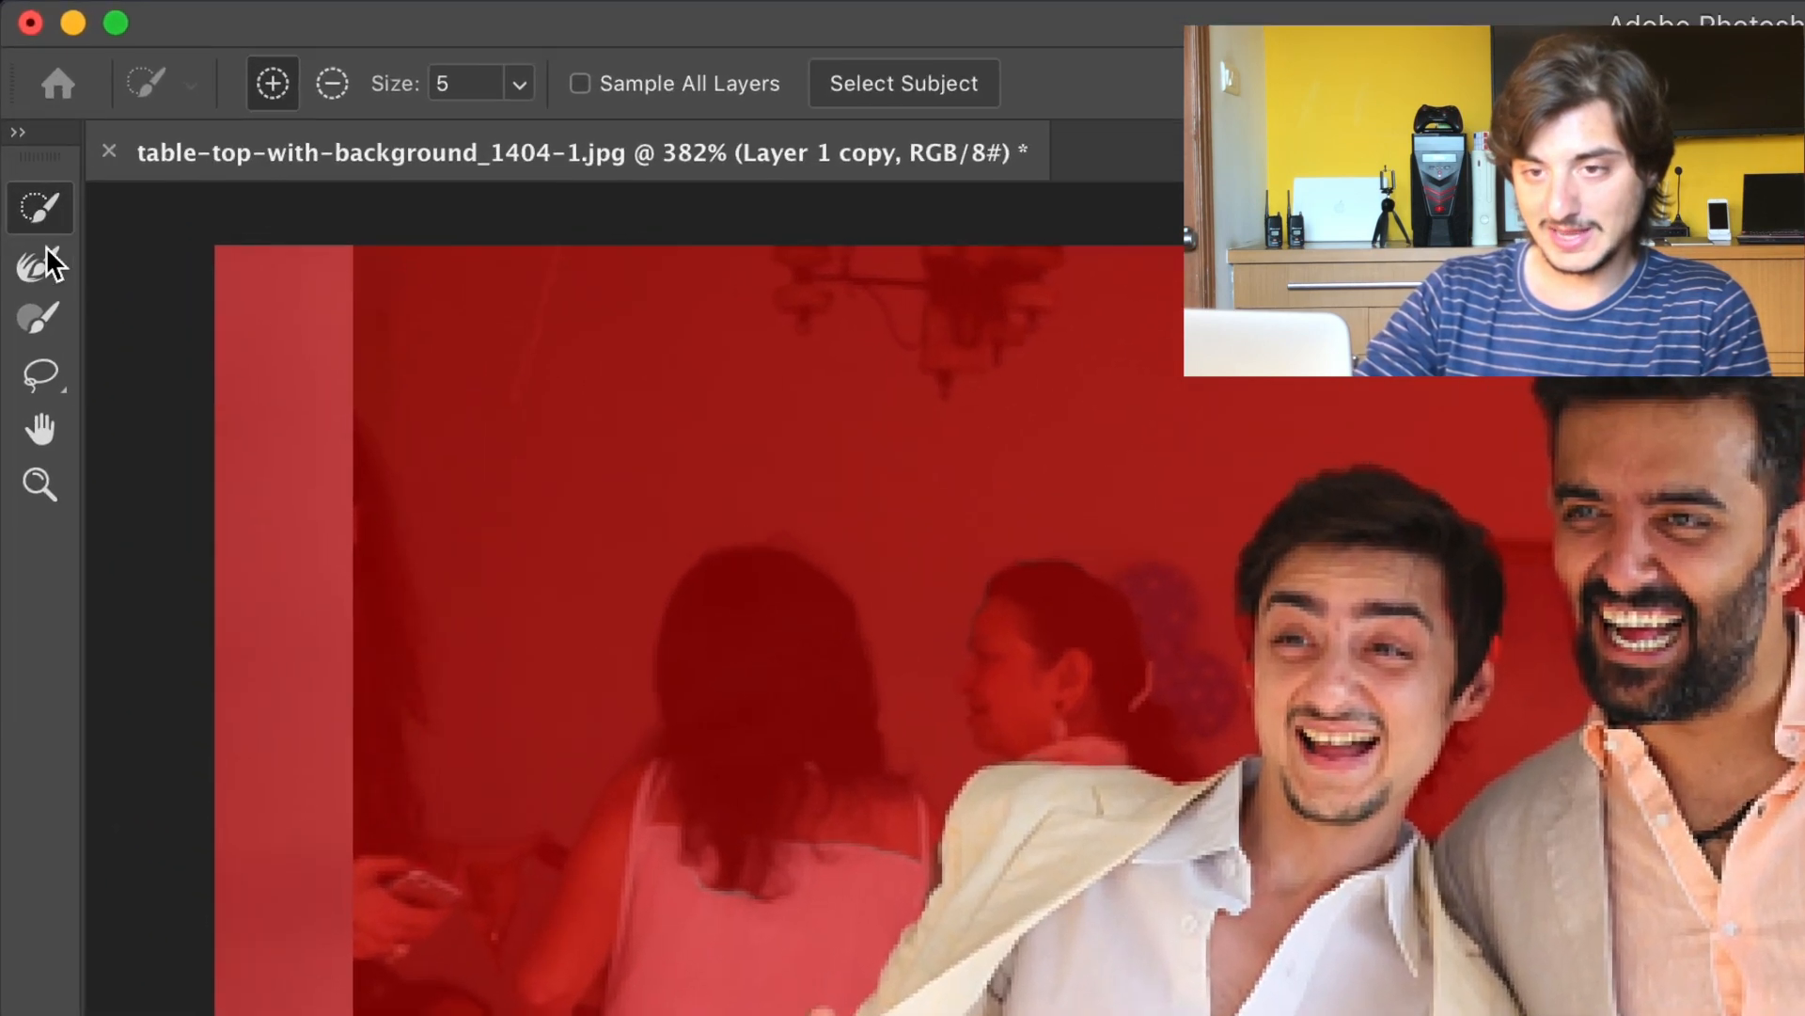
- Subtract the men's lower bodies below the waist from the selection with the Lasso and output the result as Layer 1 copy's mask
{"action": "left_click", "coordinate": [47, 370]}
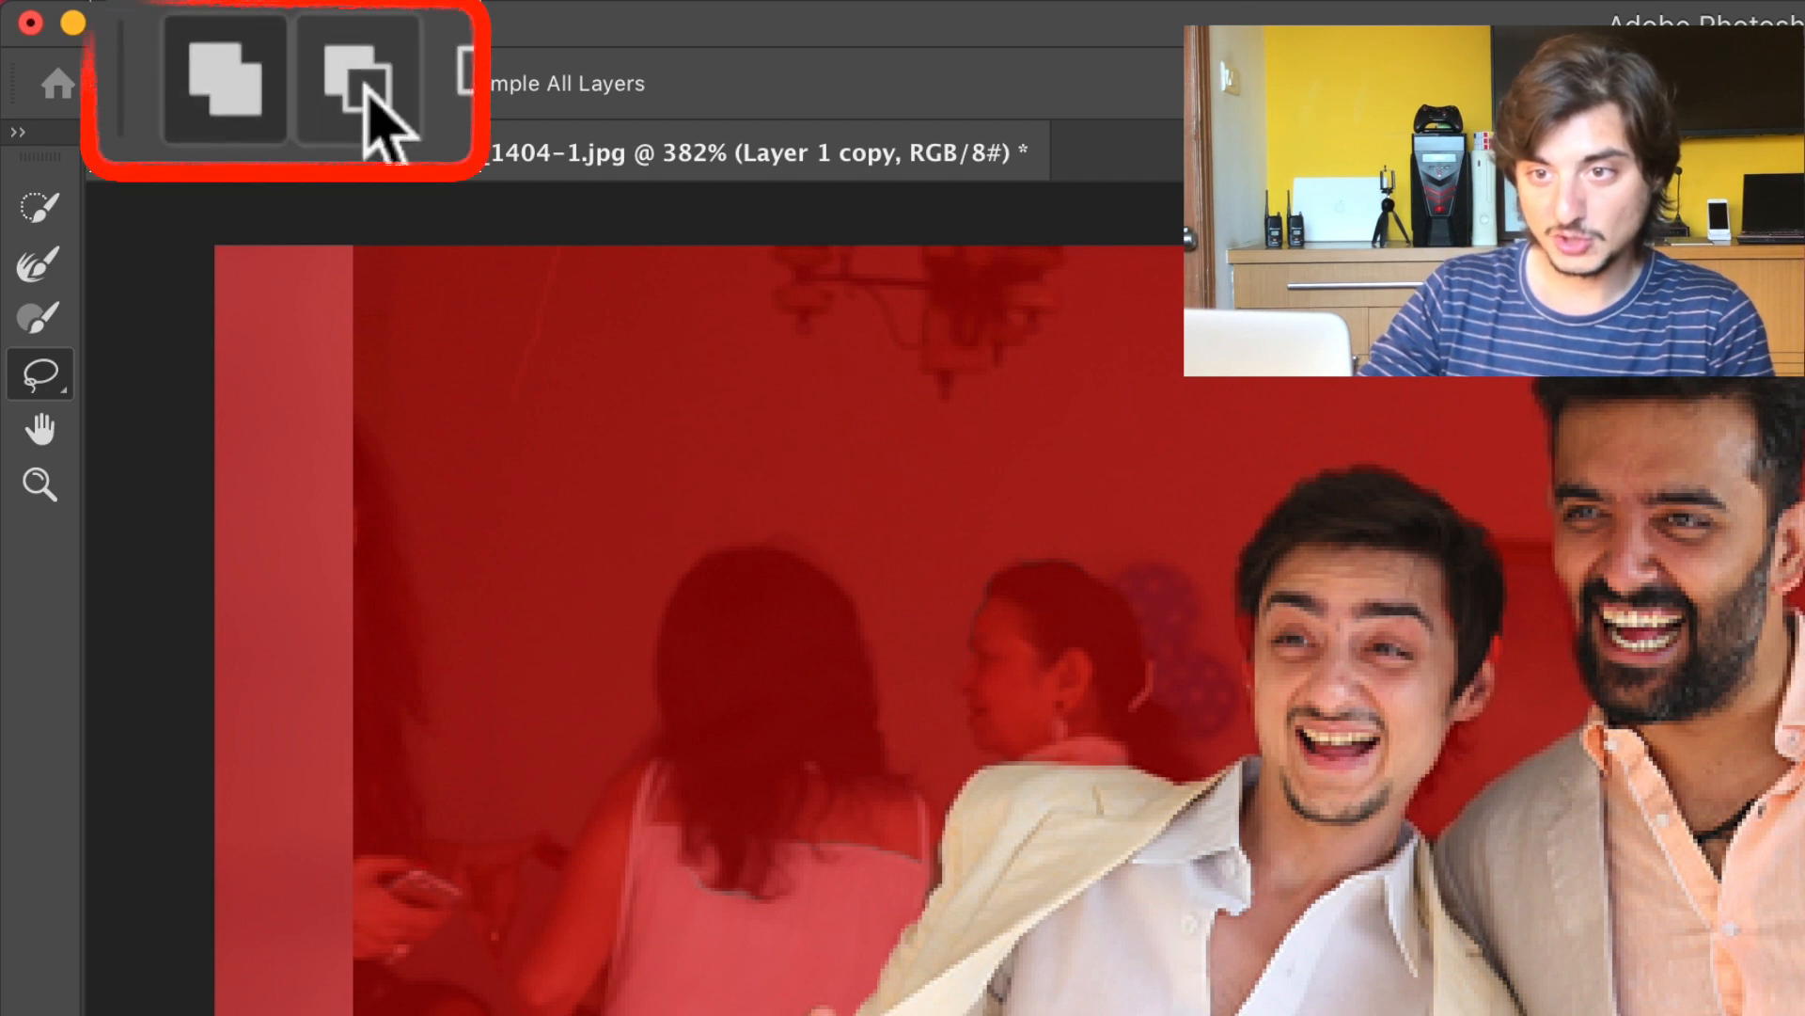
{"action": "left_click", "coordinate": [315, 84]}
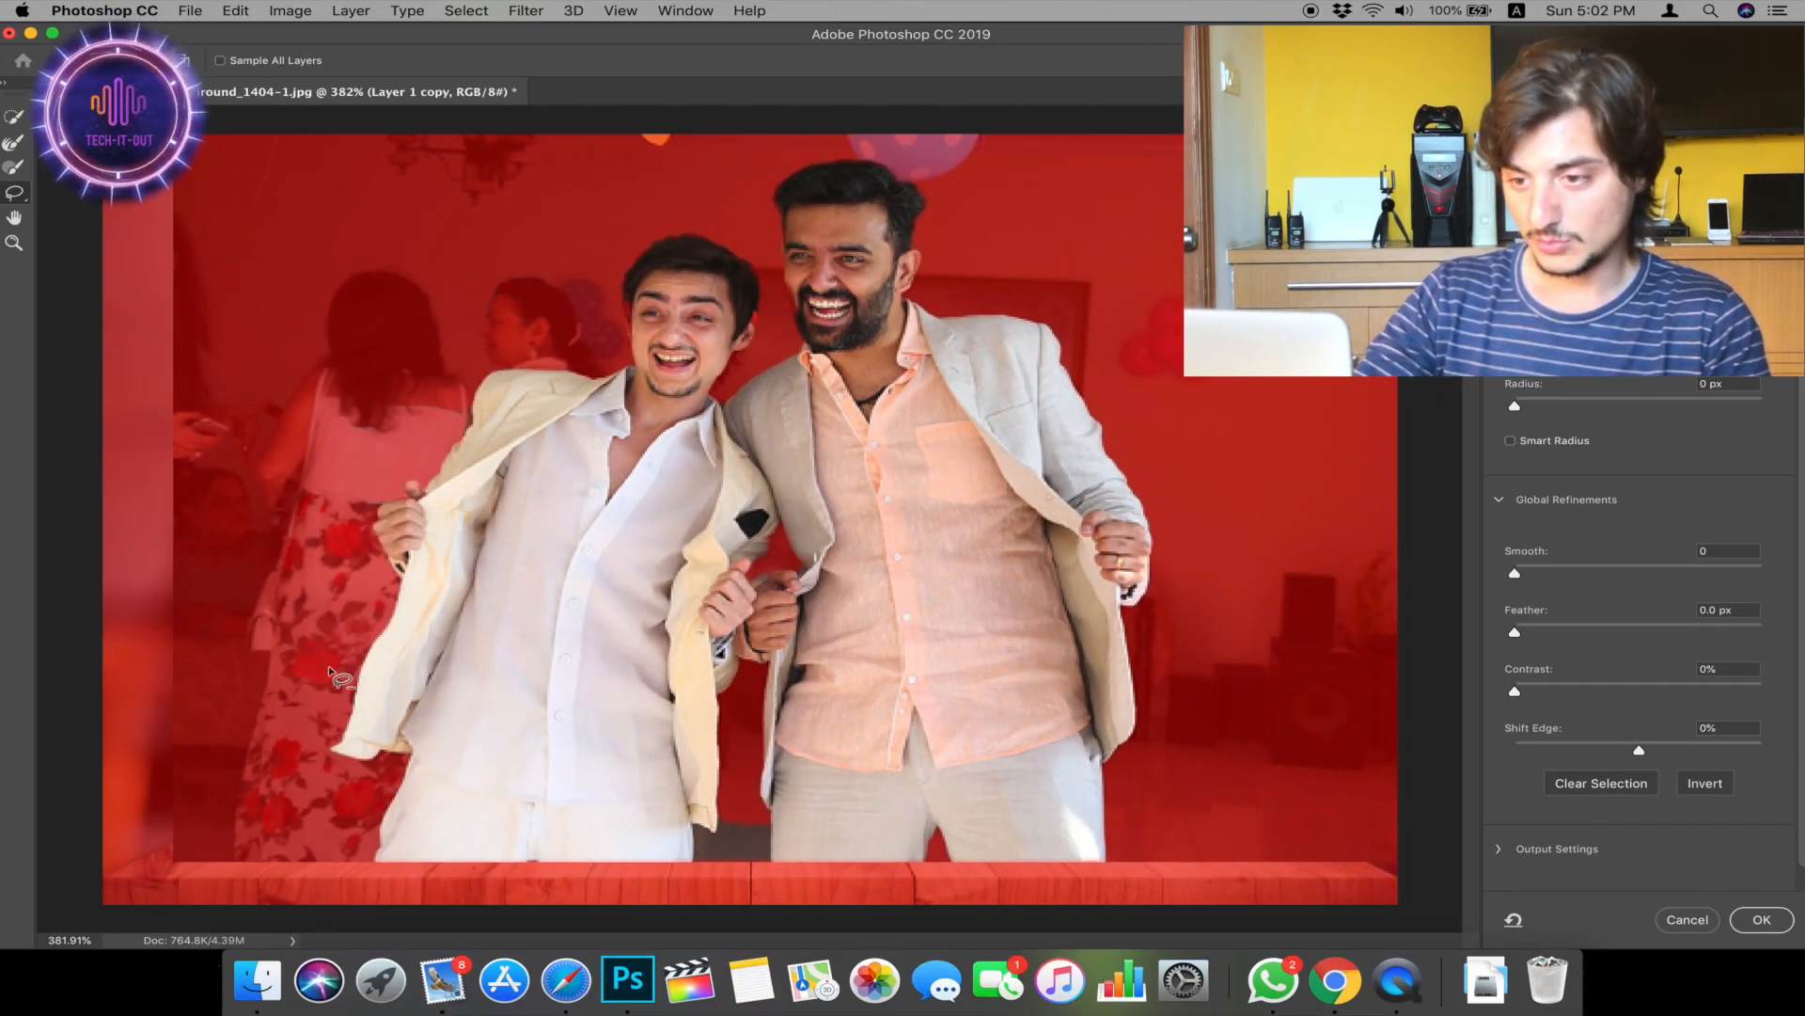
{"action": "mouse_move", "coordinate": [327, 689]}
{"action": "left_mouse_down"}
{"action": "mouse_move", "coordinate": [1100, 664]}
{"action": "mouse_move", "coordinate": [1176, 677]}
{"action": "mouse_move", "coordinate": [1220, 727]}
{"action": "mouse_move", "coordinate": [1221, 773]}
{"action": "mouse_move", "coordinate": [1204, 826]}
{"action": "mouse_move", "coordinate": [1160, 867]}
{"action": "mouse_move", "coordinate": [1105, 877]}
{"action": "mouse_move", "coordinate": [385, 884]}
{"action": "mouse_move", "coordinate": [311, 824]}
{"action": "mouse_move", "coordinate": [325, 696]}
{"action": "left_mouse_up"}
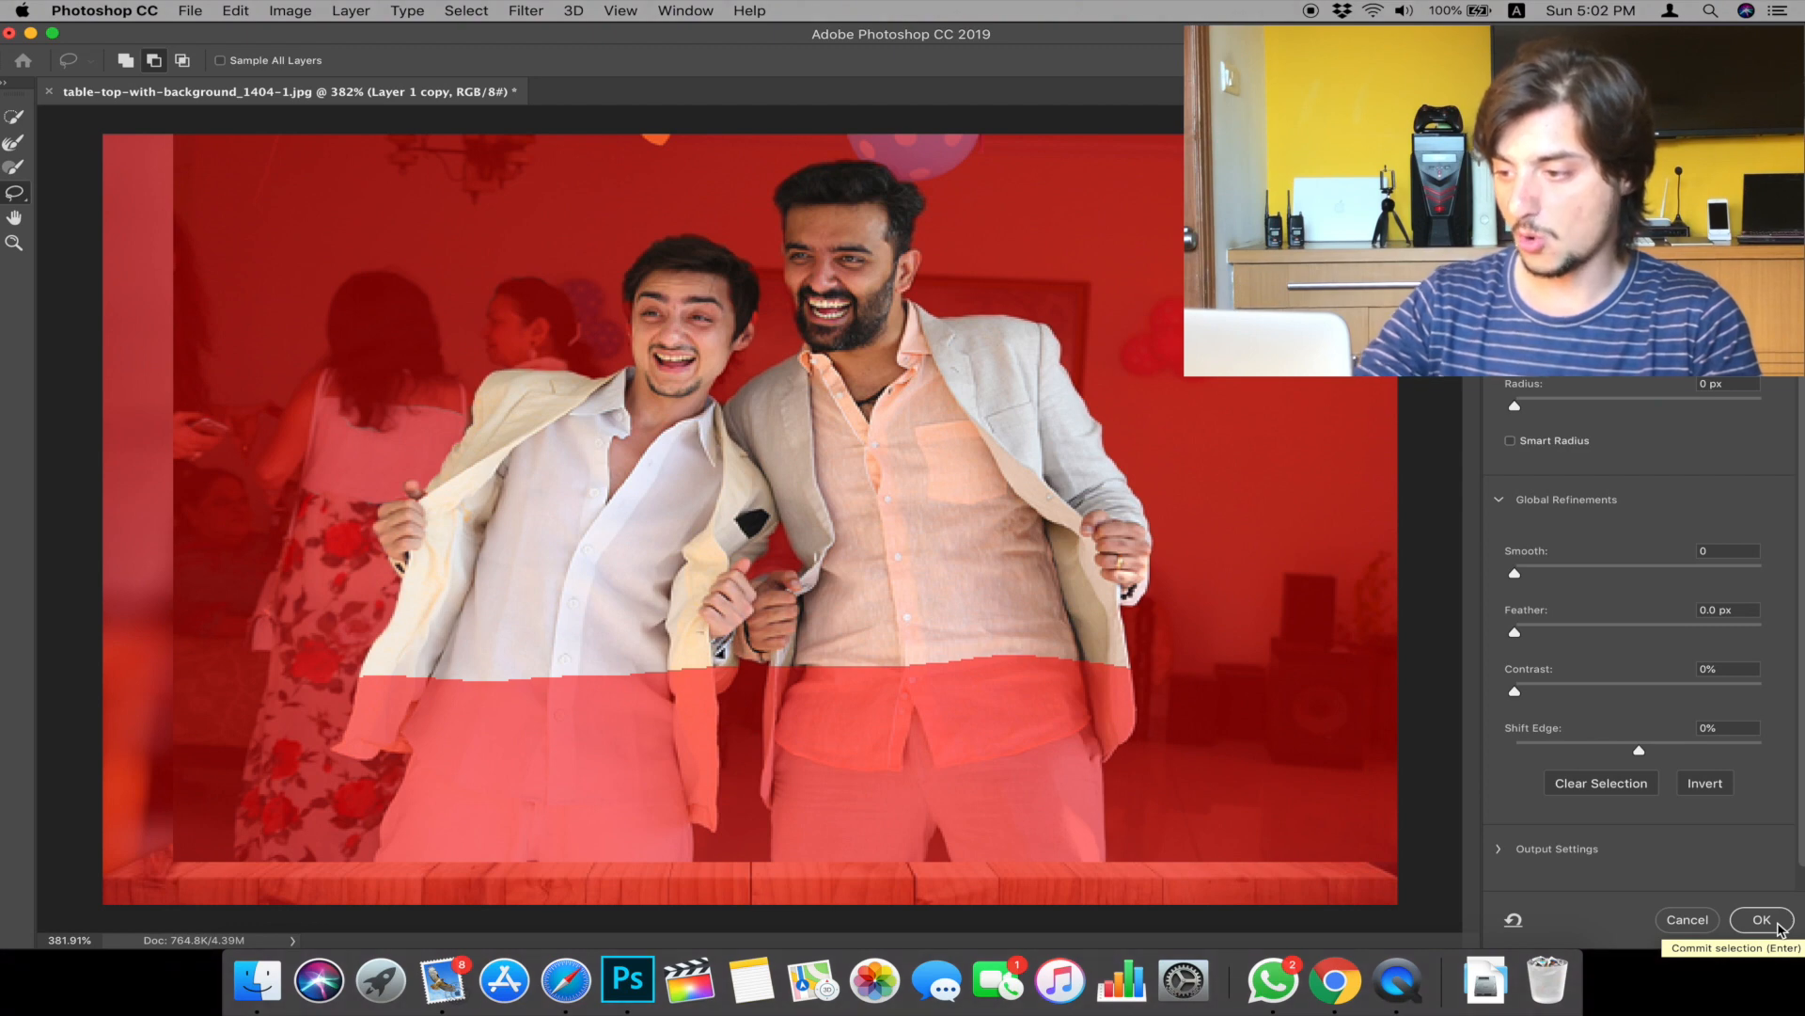
{"action": "left_click", "coordinate": [1775, 925]}
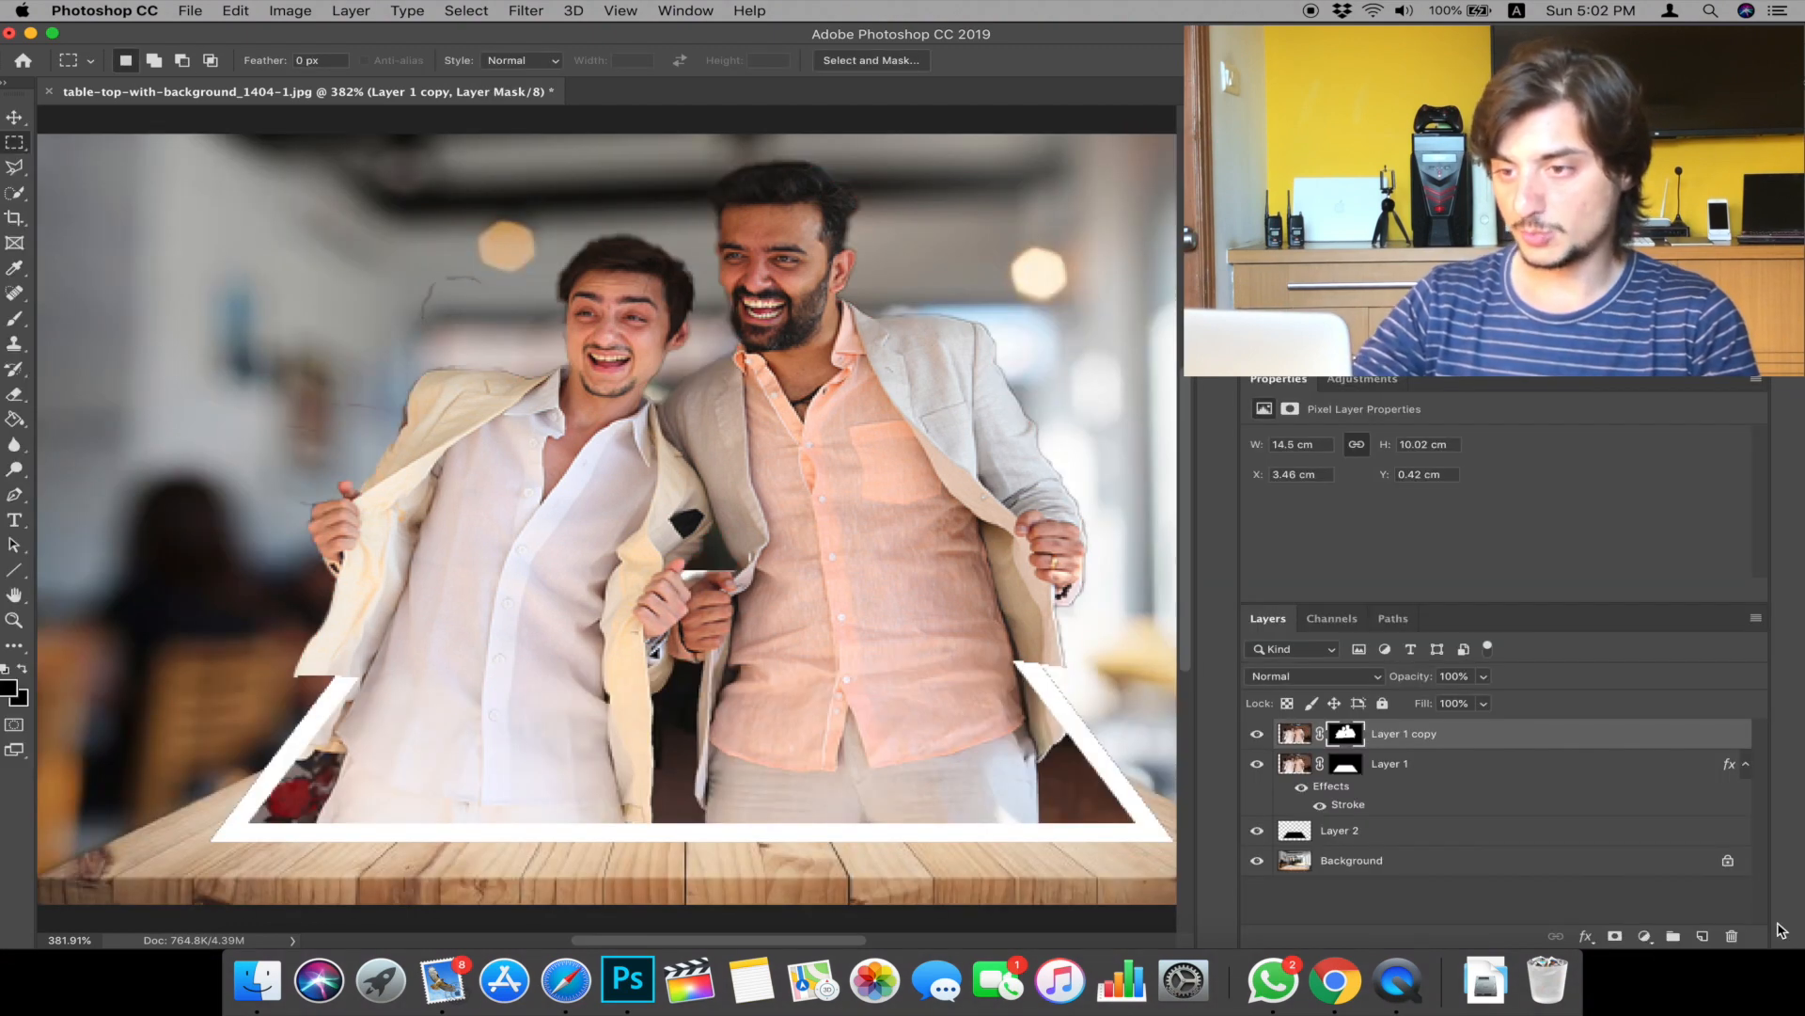
- Unlink the layer mask from Layer 1's image and select the mask for editing
{"action": "scroll", "coordinate": [910, 555], "scroll_direction": "down", "scroll_amount": 3}
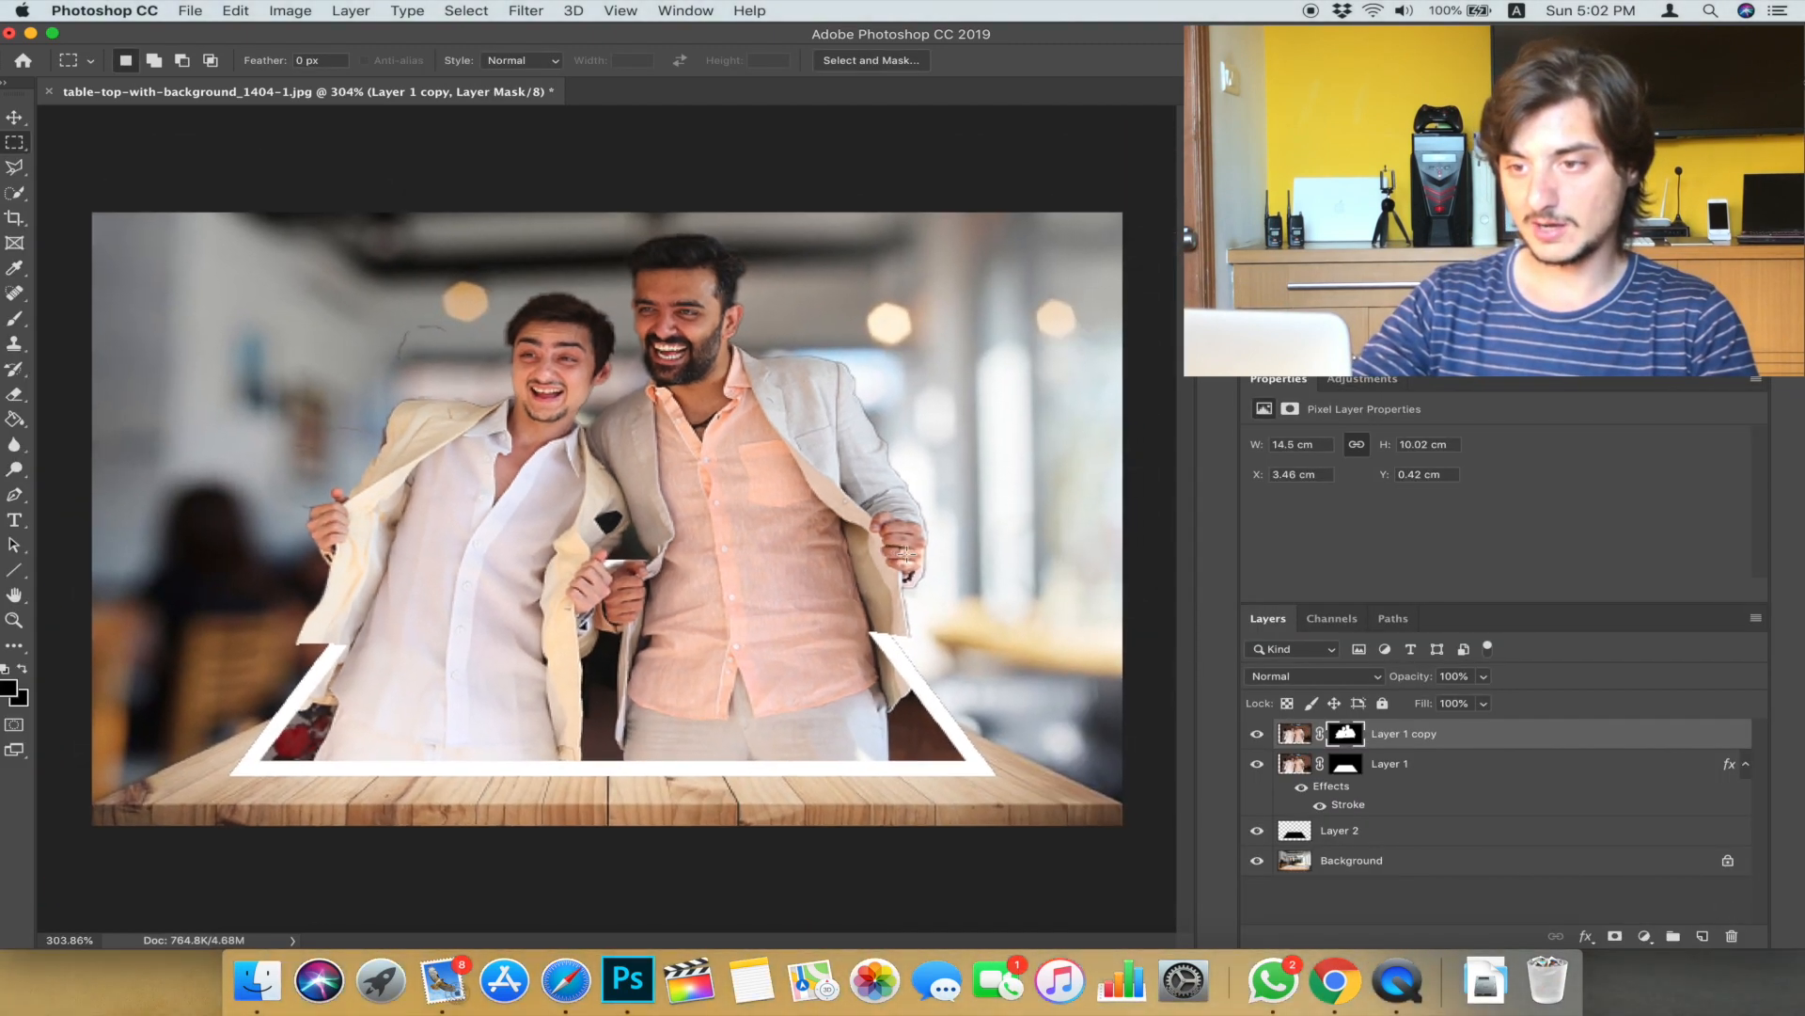
{"action": "scroll", "coordinate": [907, 554], "scroll_direction": "up", "scroll_amount": 1}
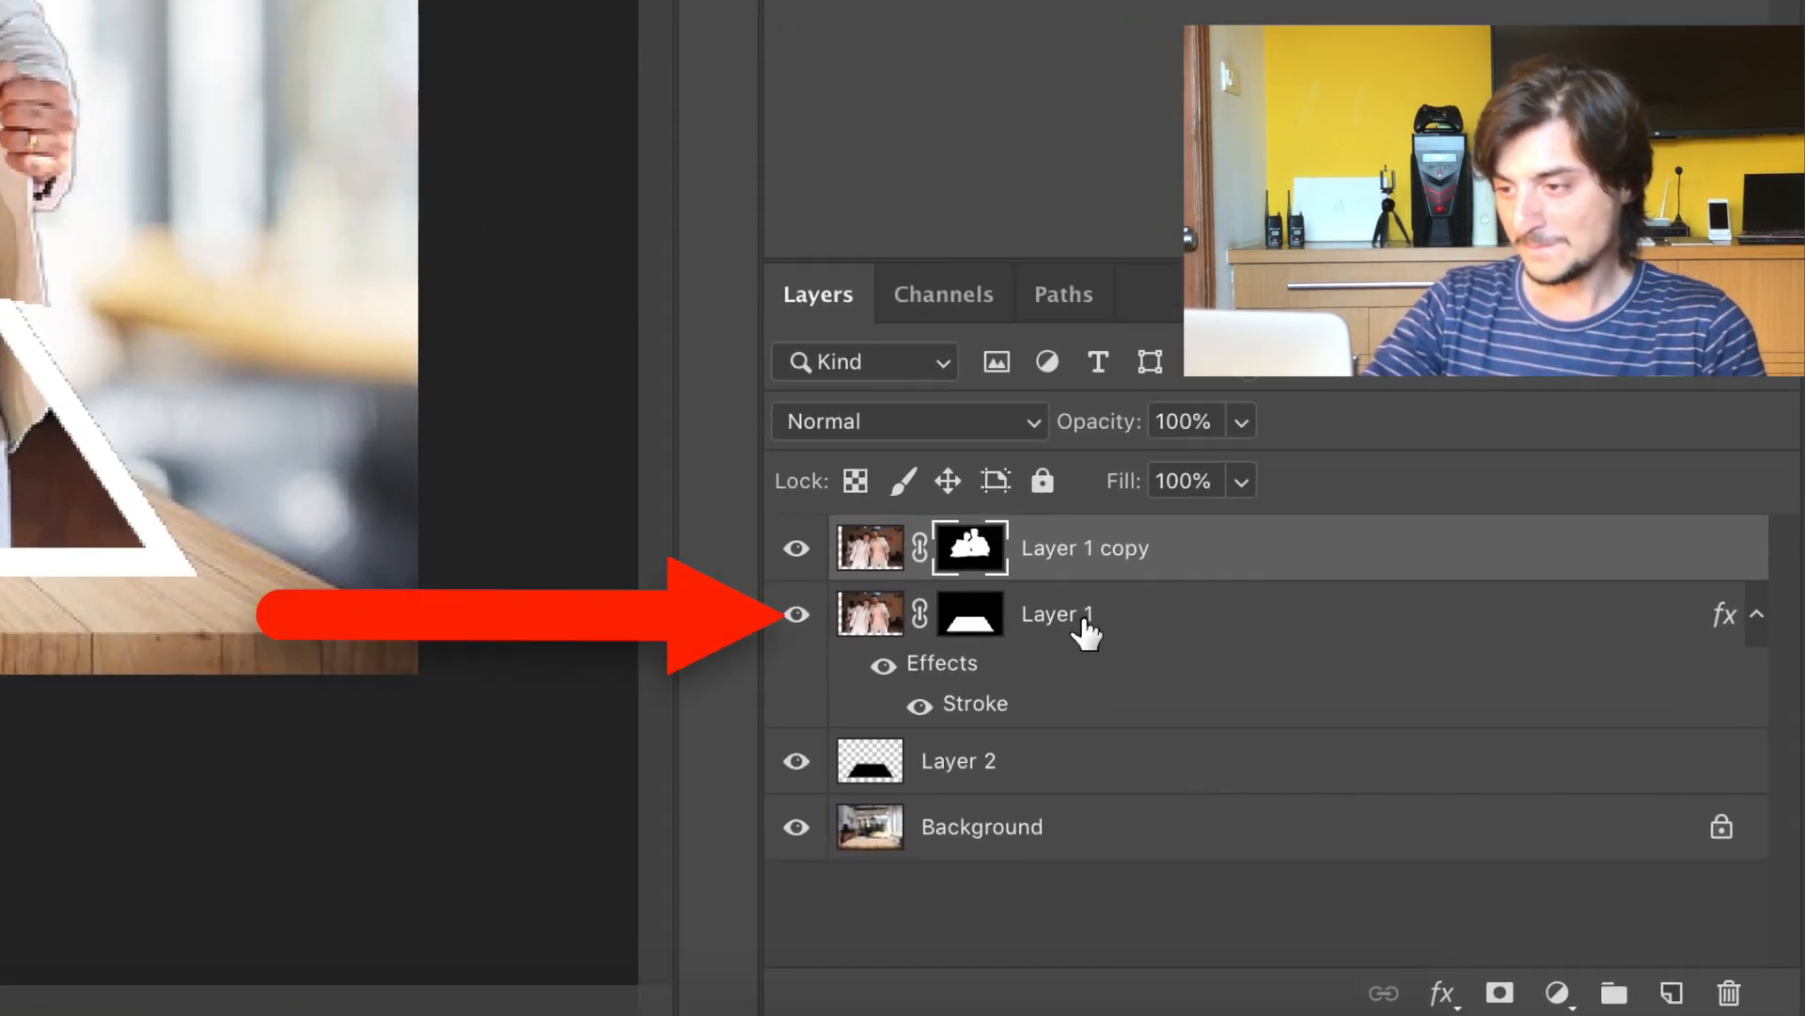
{"action": "left_click", "coordinate": [1108, 629]}
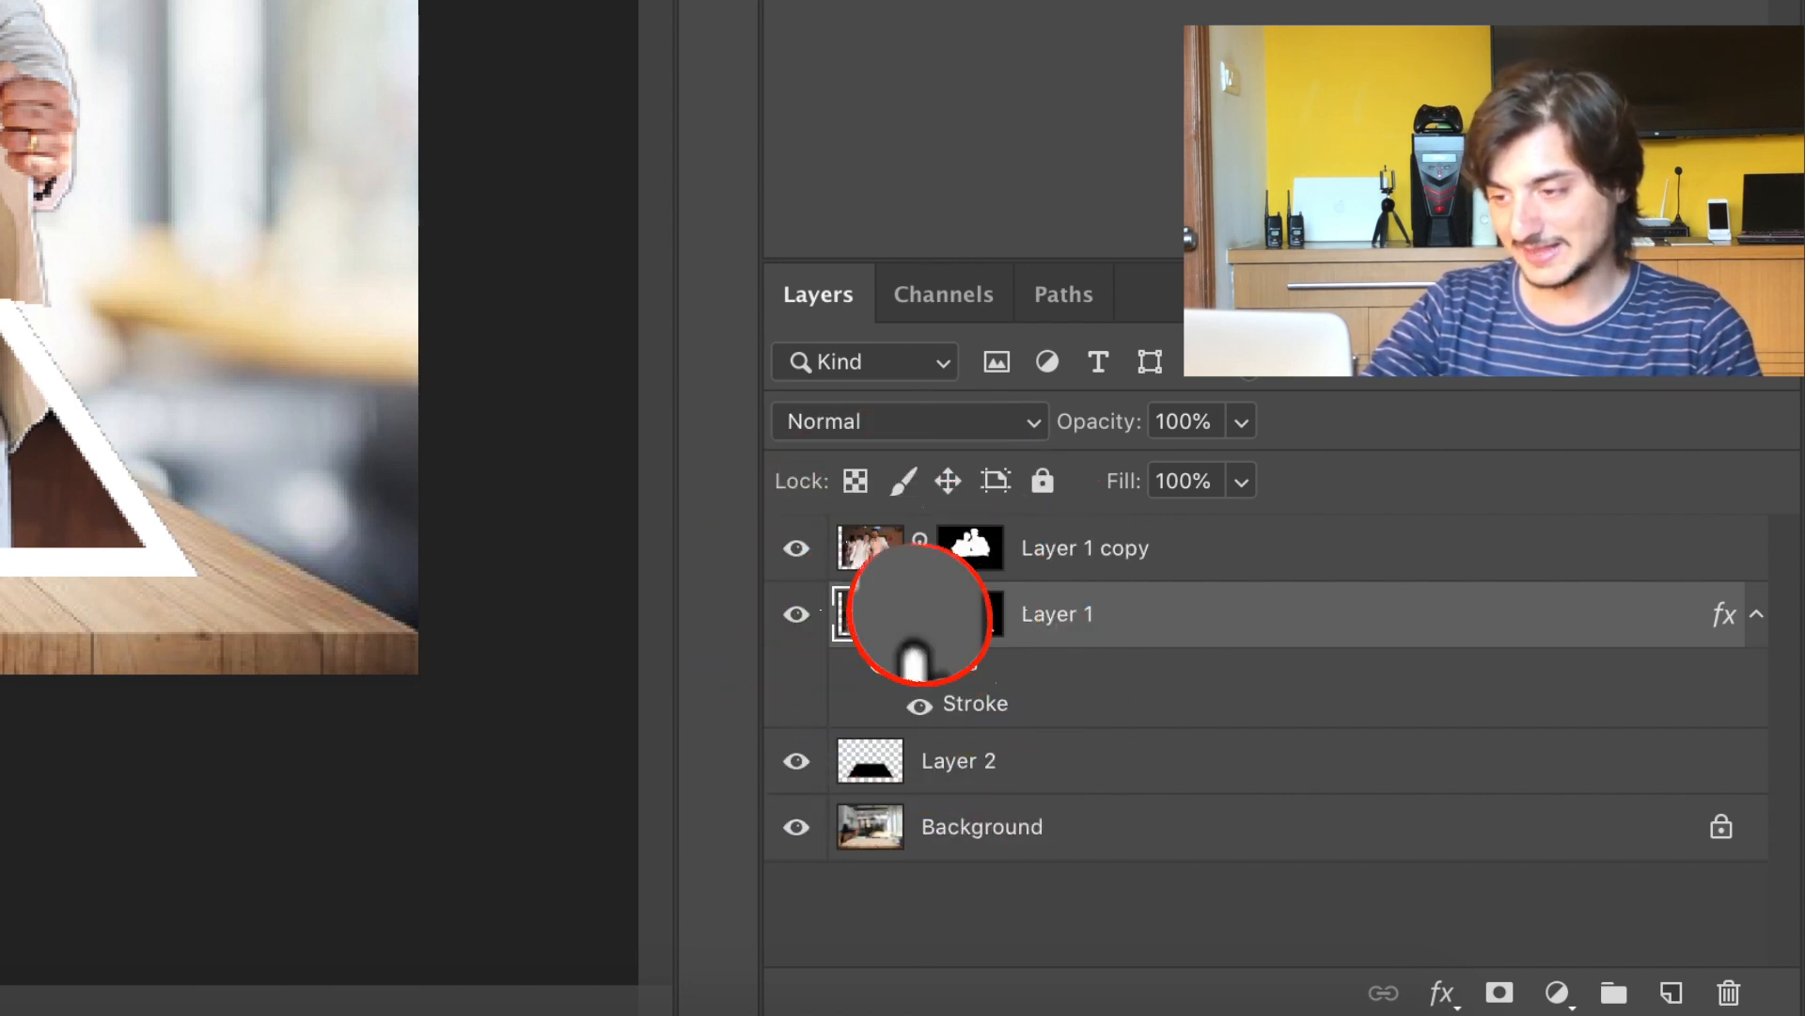
{"action": "left_click", "coordinate": [922, 623]}
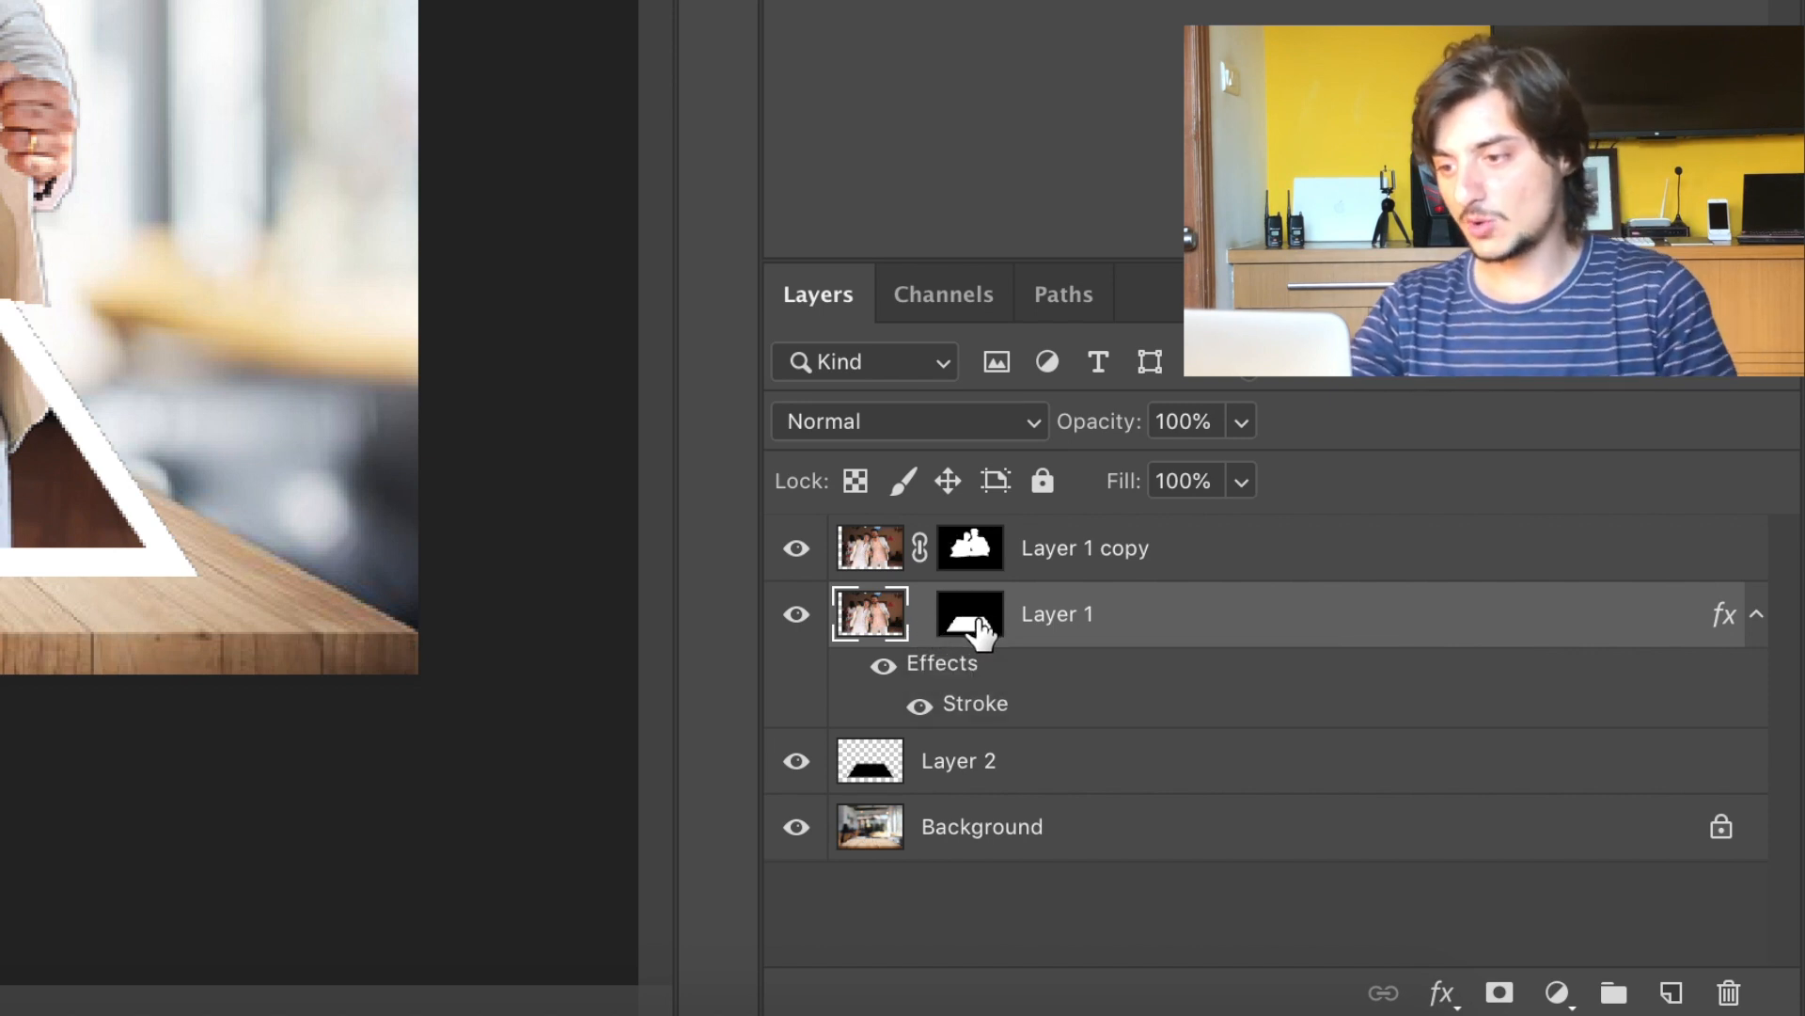
{"action": "left_click", "coordinate": [977, 628]}
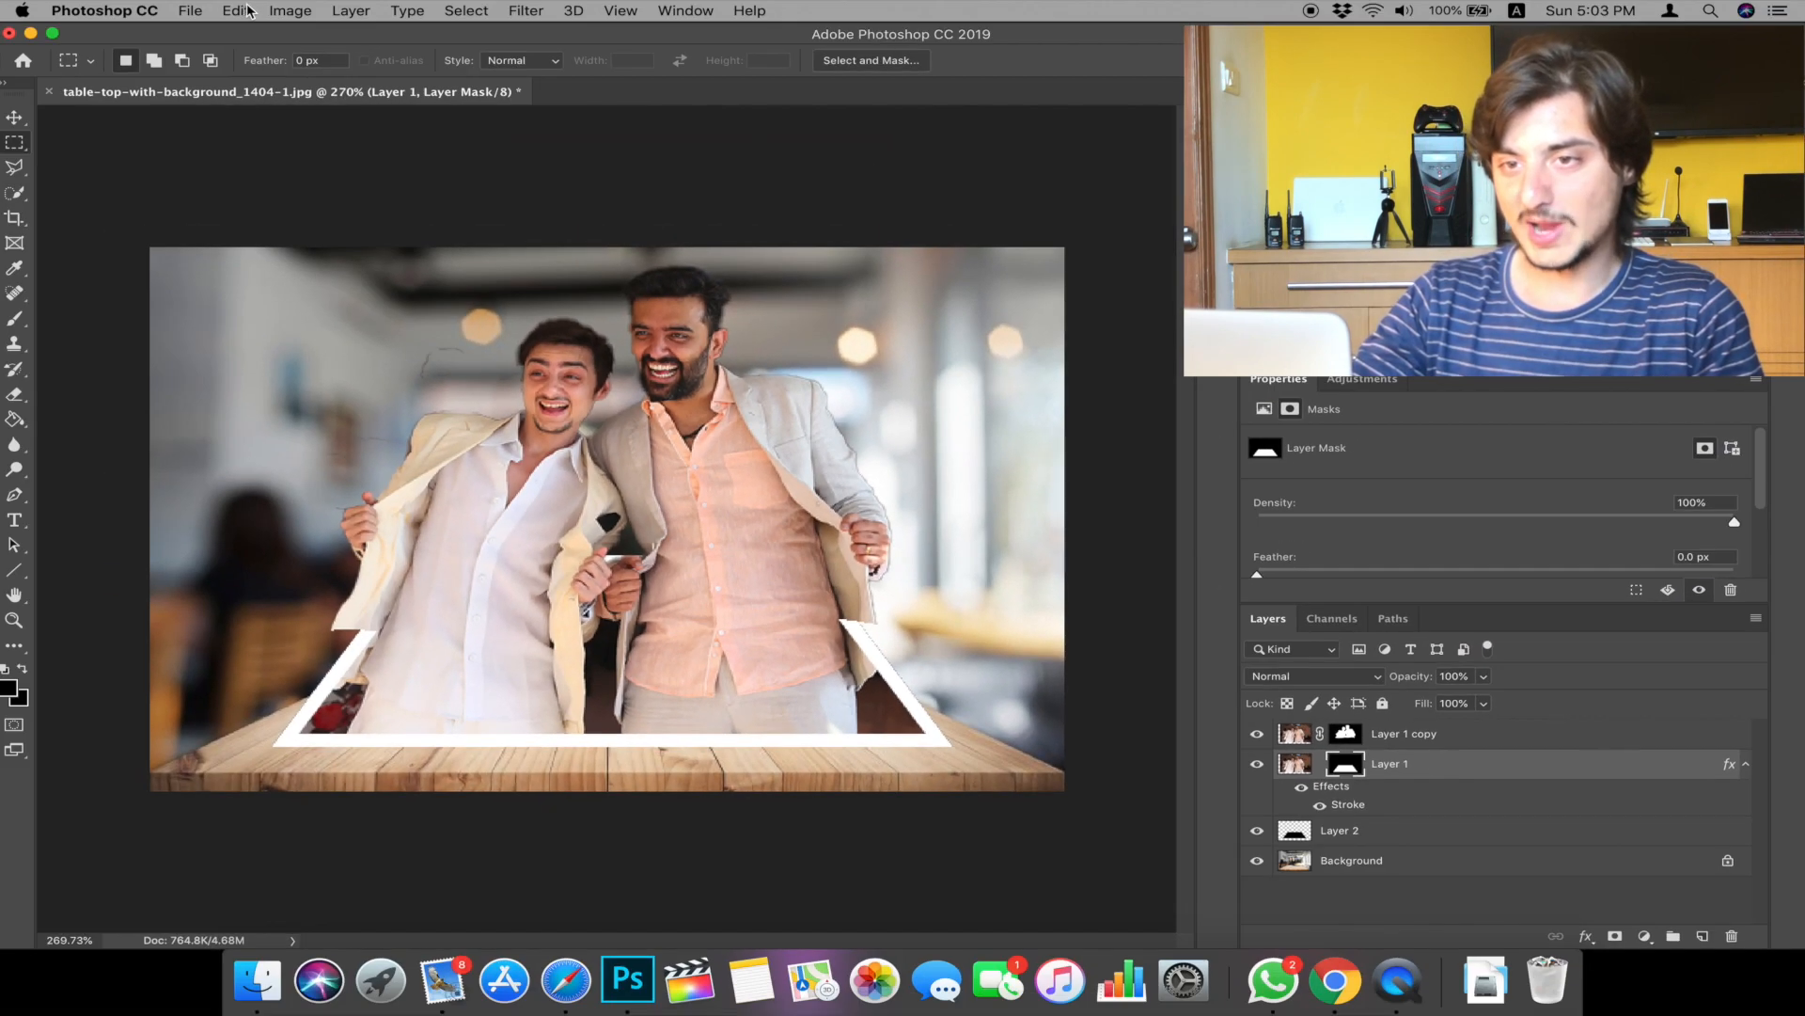
- Start a Warp transform on Layer 1's mask and bend both lower corners of the frame upward off the table
{"action": "left_click", "coordinate": [249, 11]}
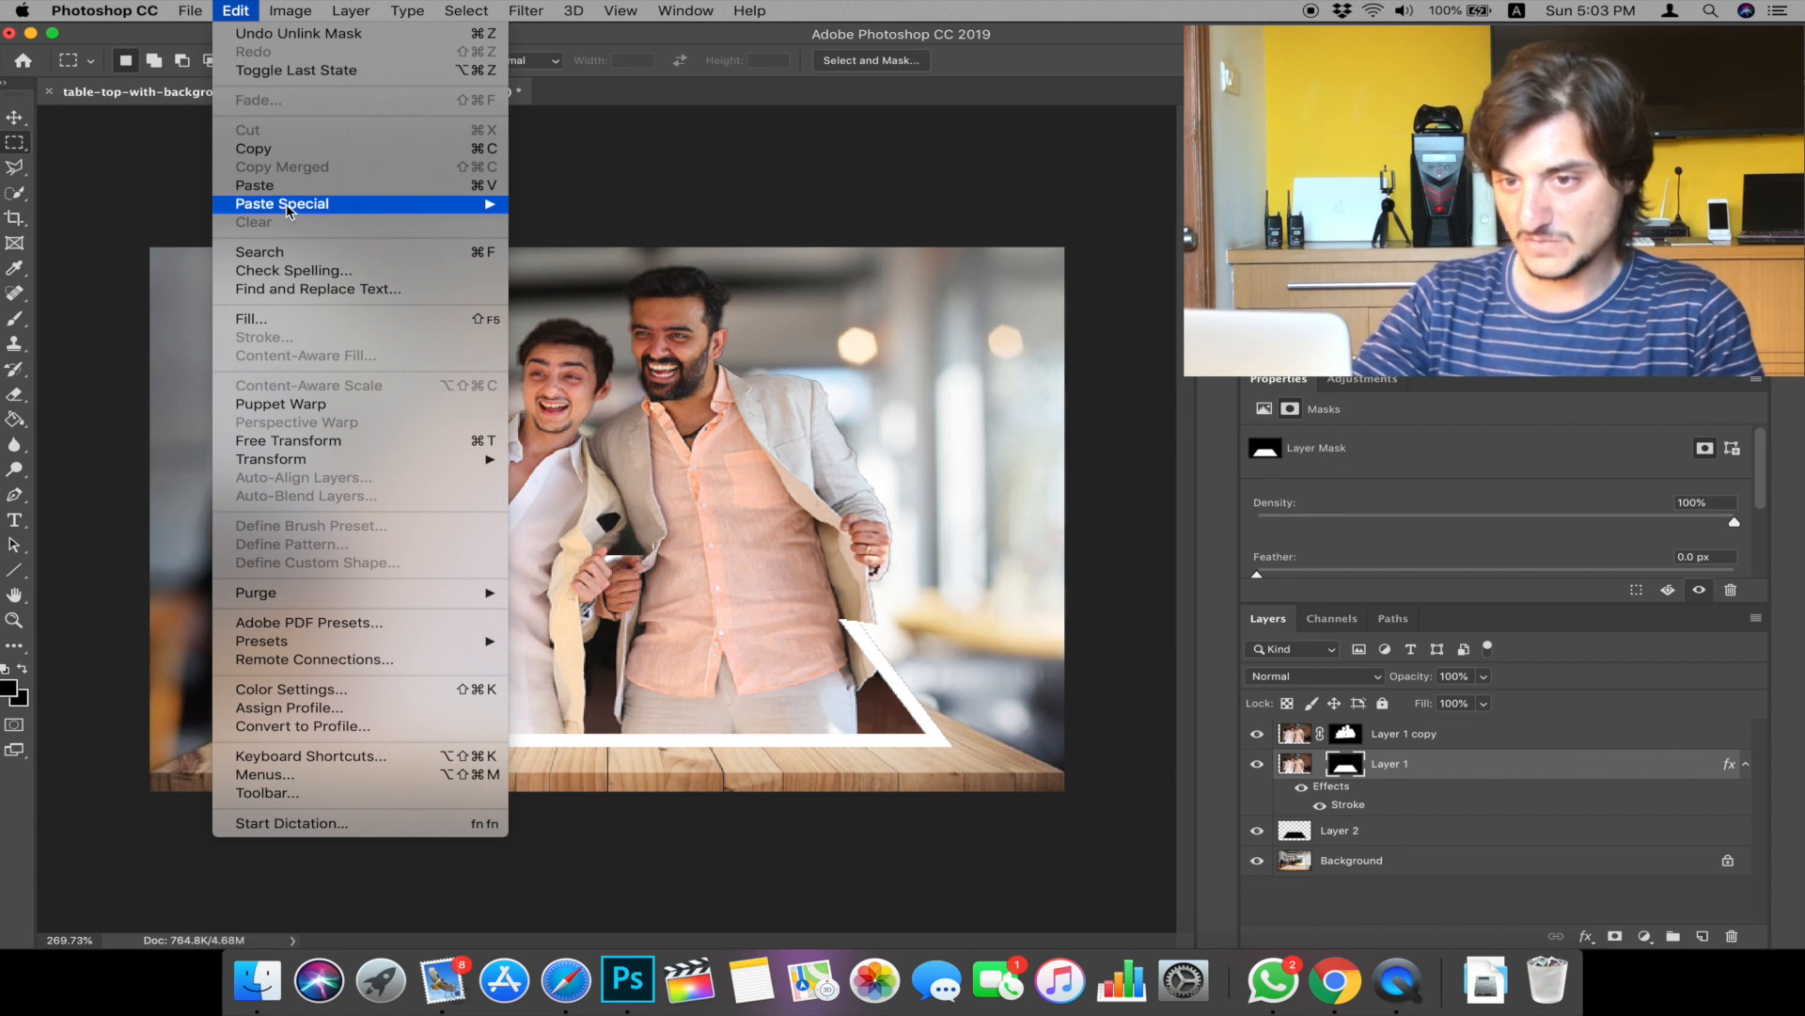
{"action": "mouse_move", "coordinate": [336, 459]}
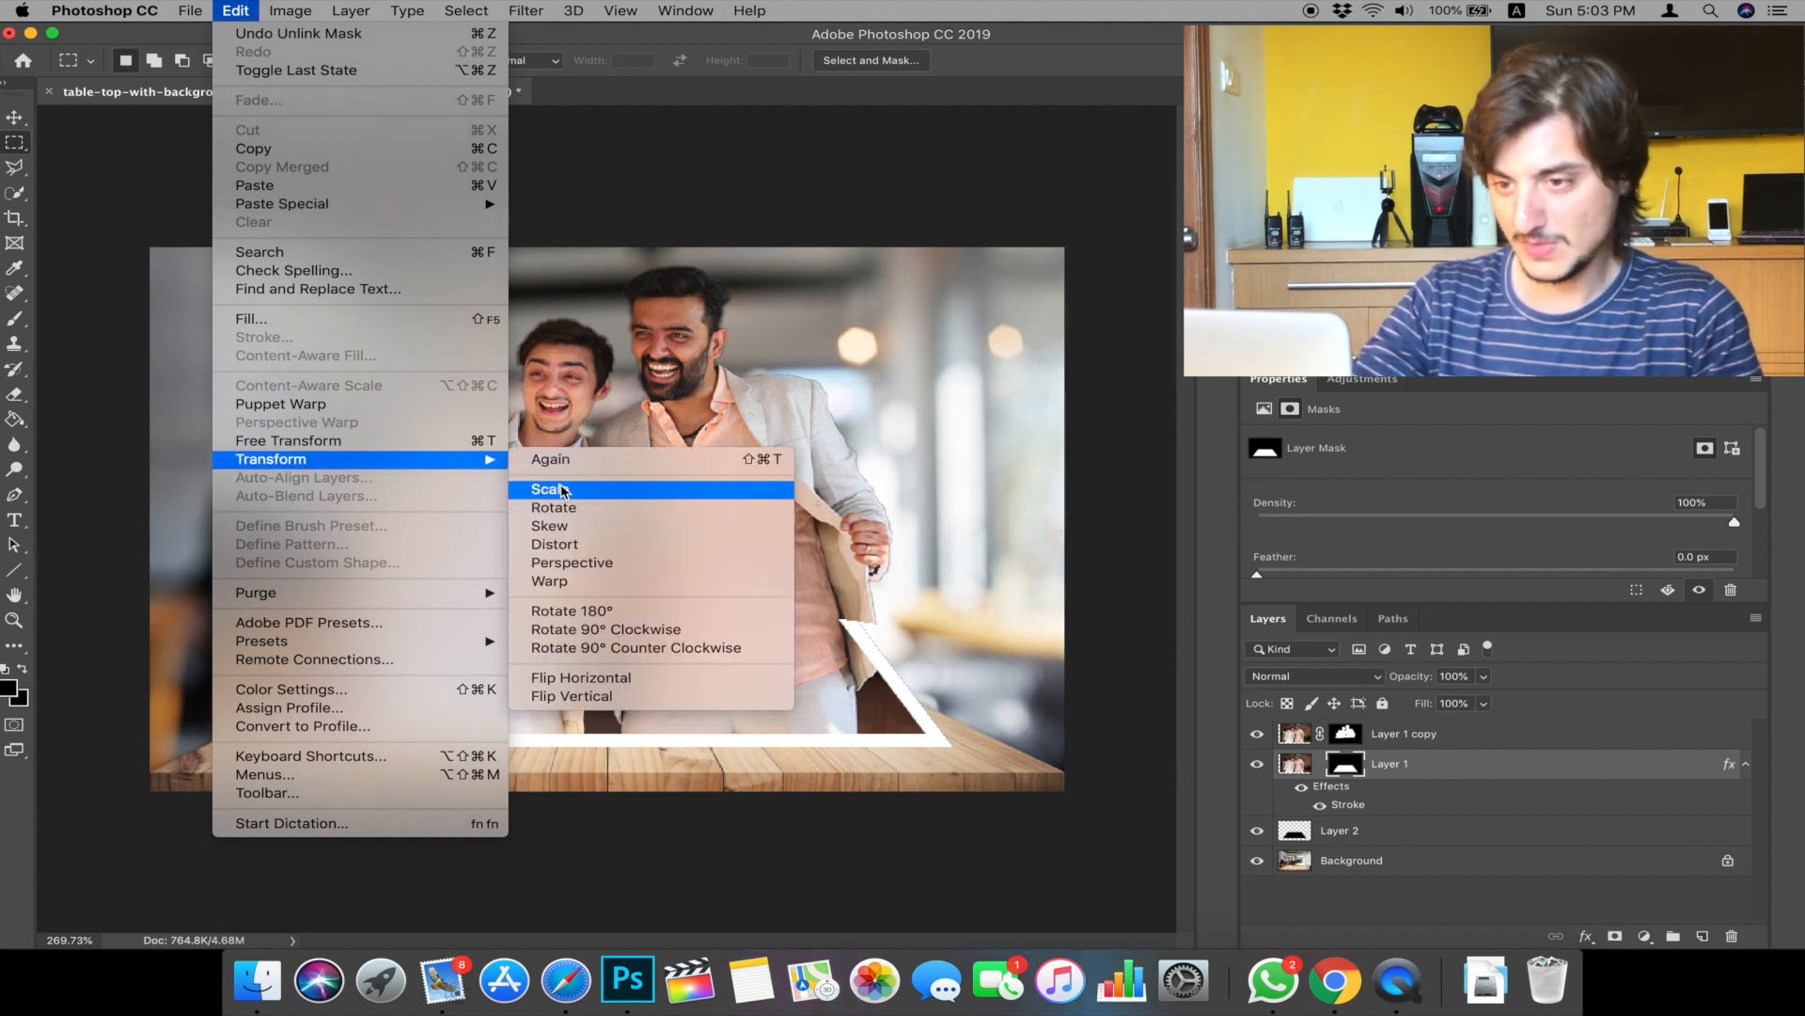
{"action": "left_click", "coordinate": [601, 587]}
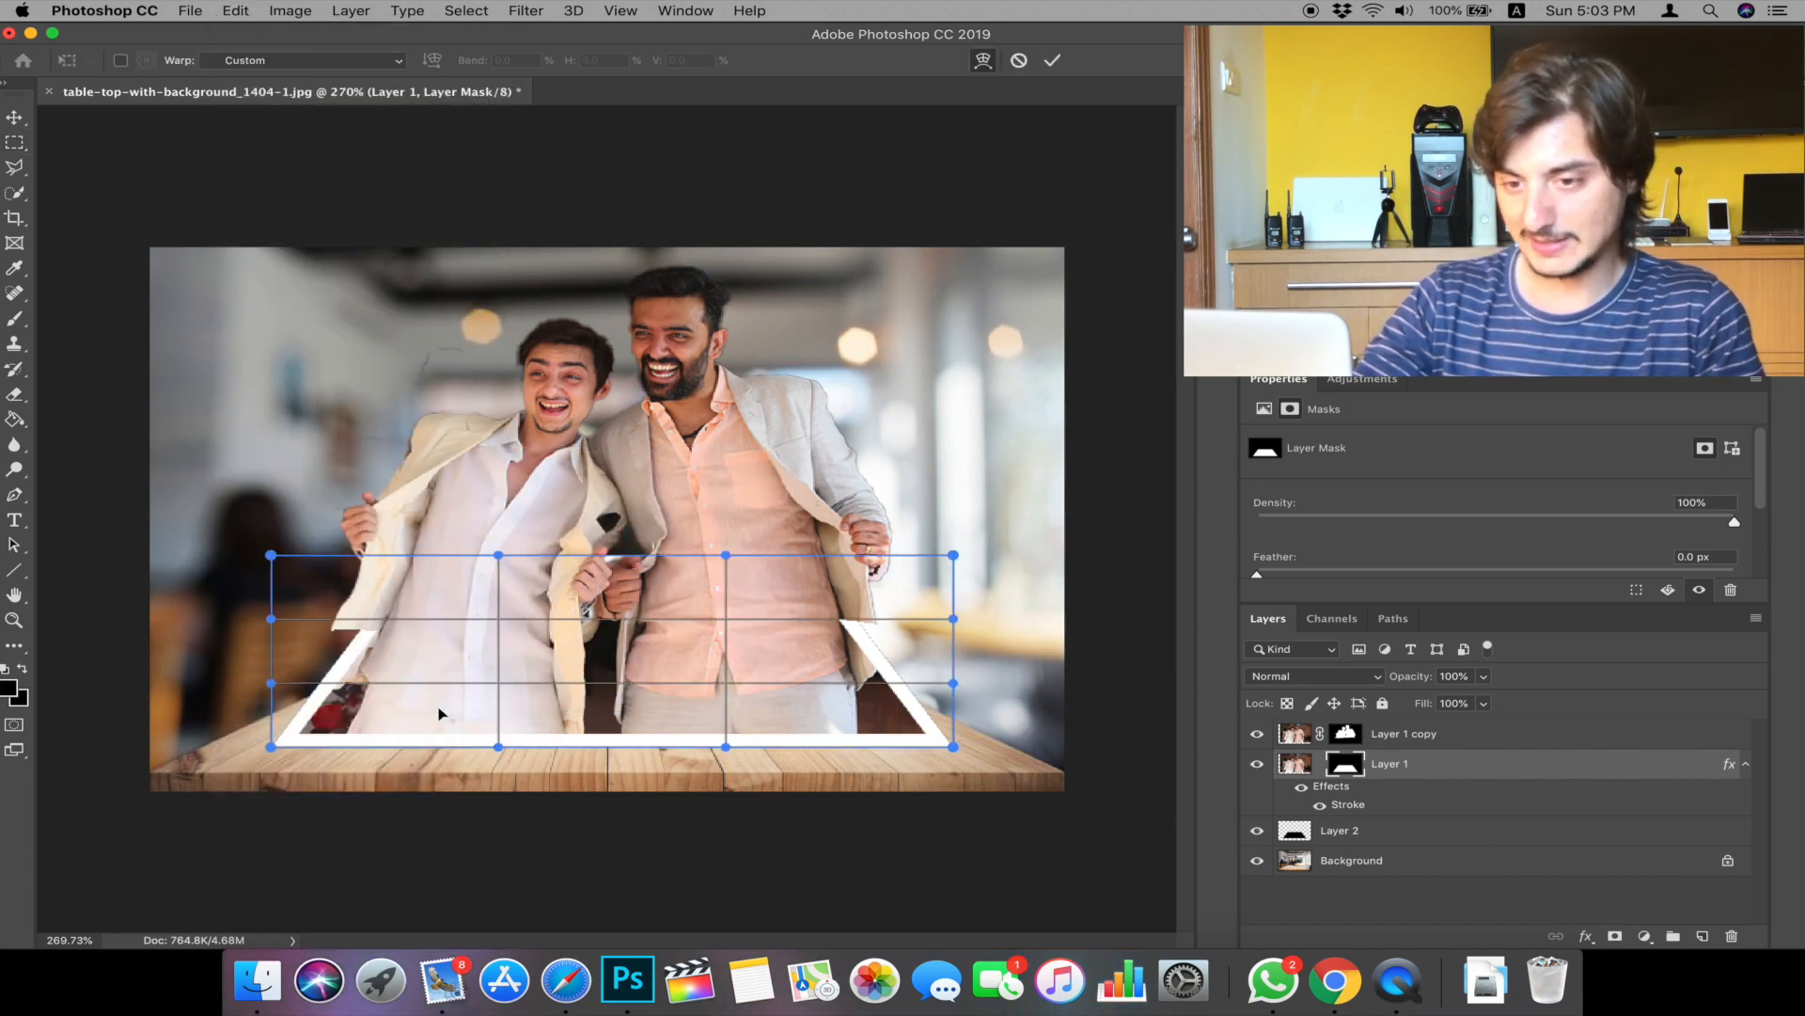
{"action": "left_click_drag", "start_coordinate": [270, 745], "coordinate": [260, 713]}
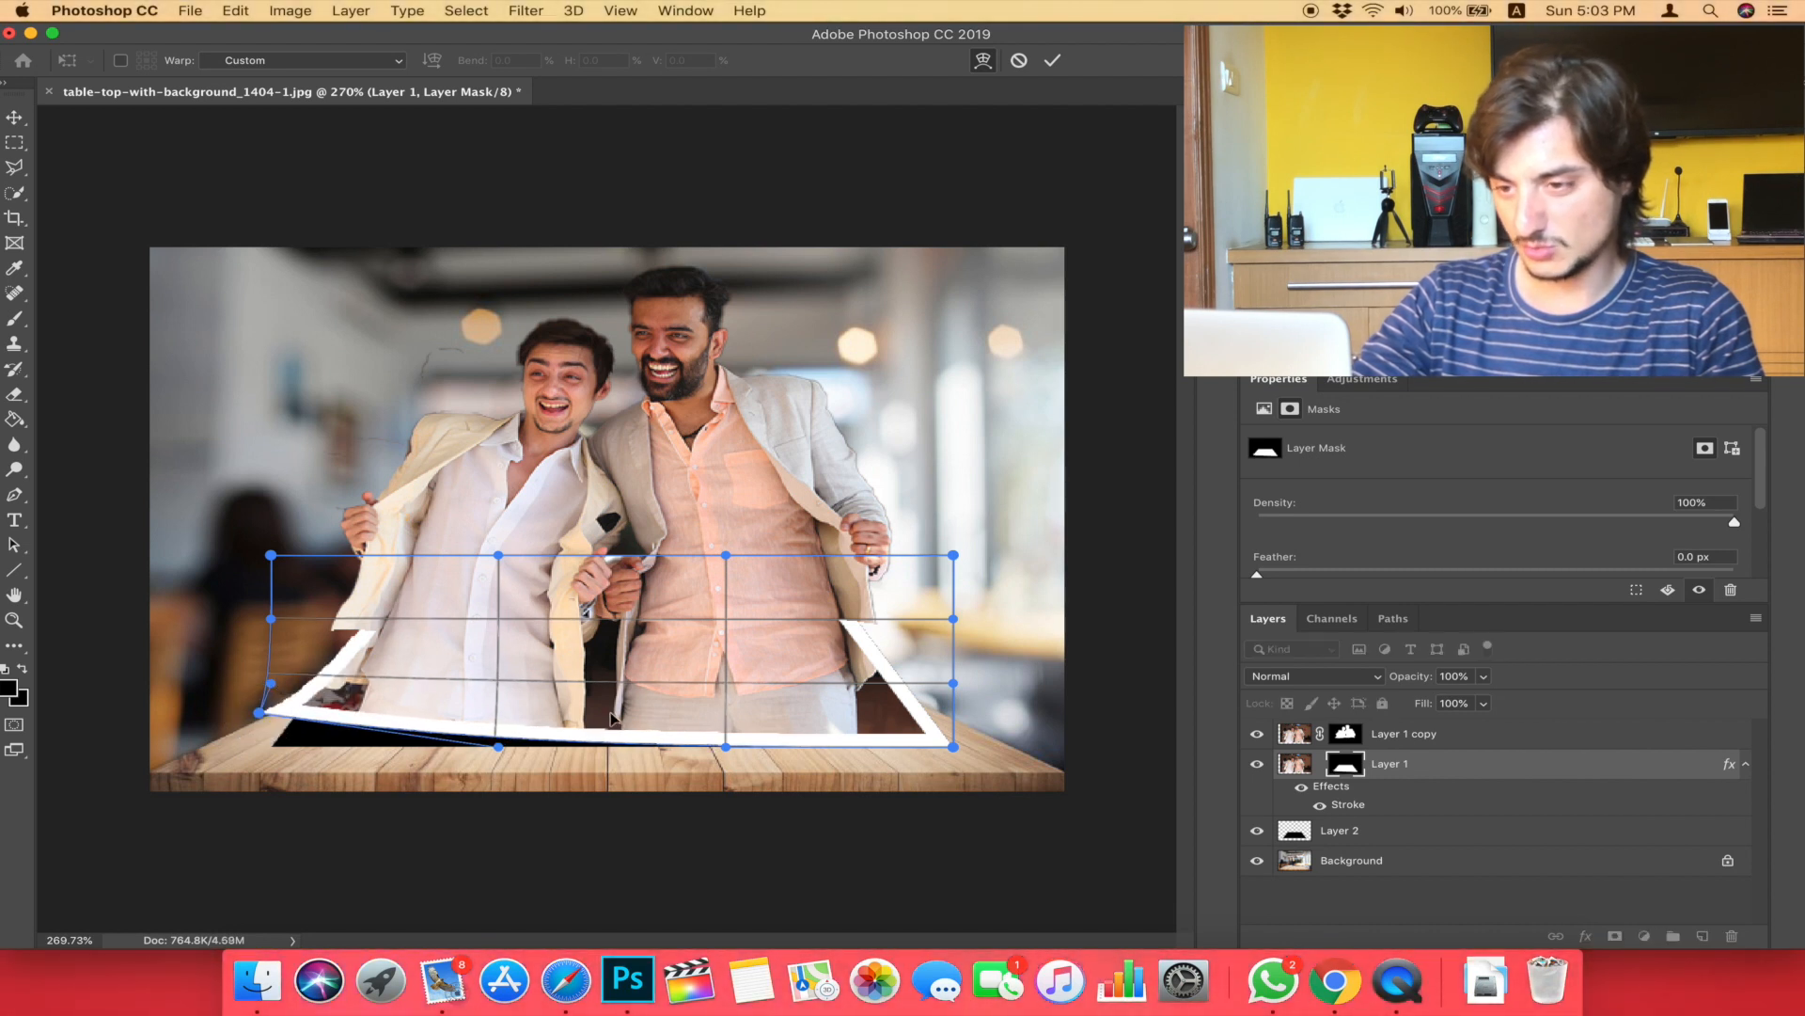
{"action": "left_click_drag", "start_coordinate": [953, 747], "coordinate": [963, 706]}
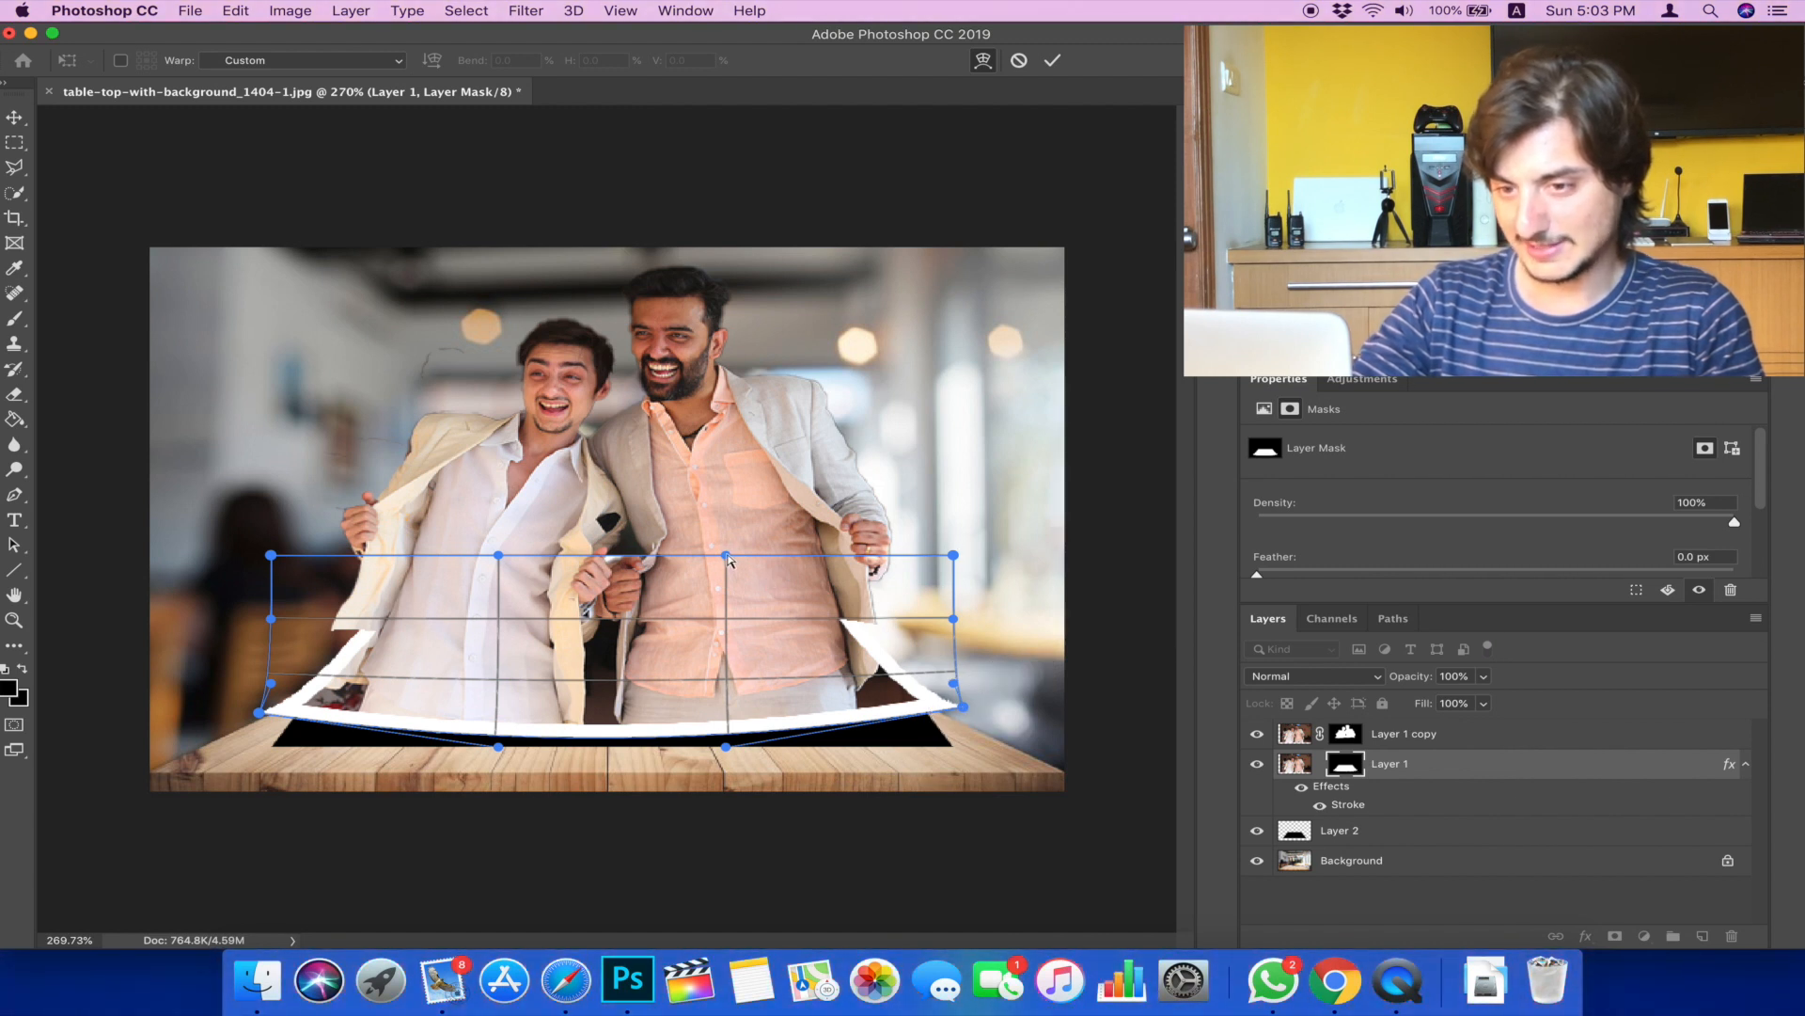
- Warp the upper edge of Layer 1's mask outward and upward so both upper frame corners flare out, and apply the warp
{"action": "left_click_drag", "start_coordinate": [729, 559], "coordinate": [1036, 534]}
{"action": "left_click_drag", "start_coordinate": [500, 557], "coordinate": [95, 475]}
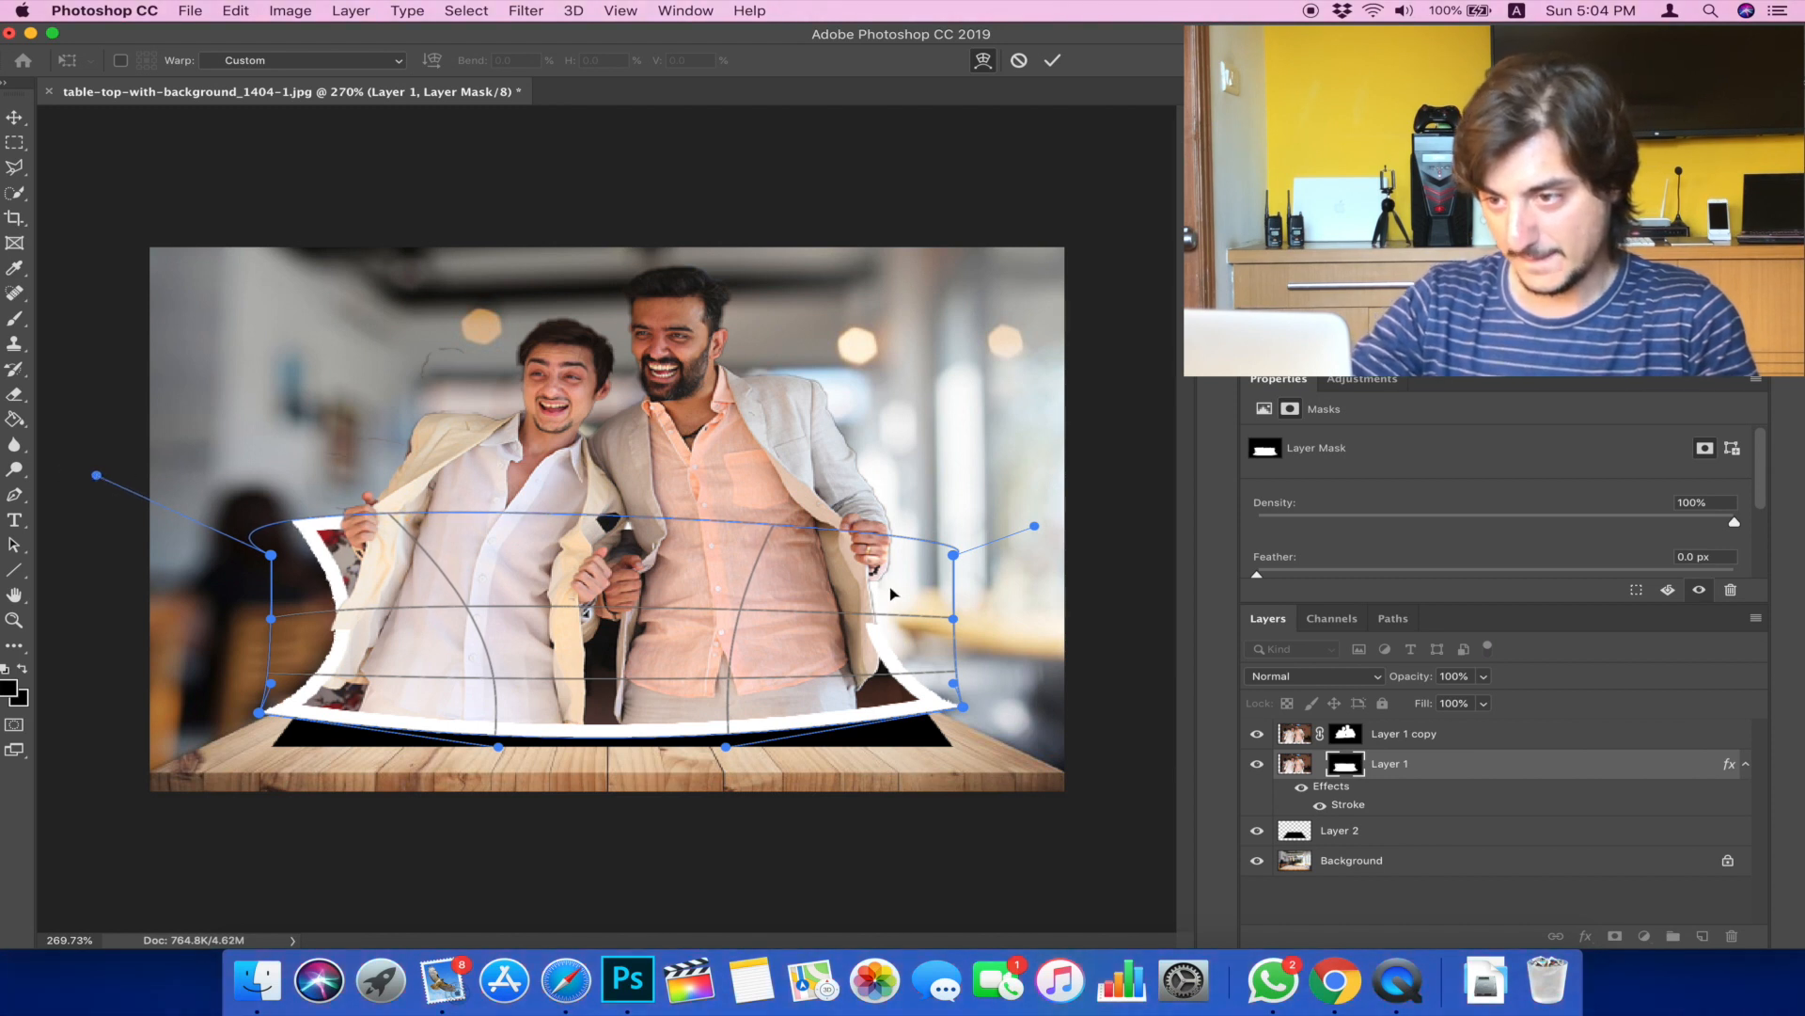
{"action": "left_click_drag", "start_coordinate": [1036, 528], "coordinate": [1132, 497]}
{"action": "left_click_drag", "start_coordinate": [955, 556], "coordinate": [1008, 543]}
{"action": "left_click_drag", "start_coordinate": [272, 558], "coordinate": [218, 525]}
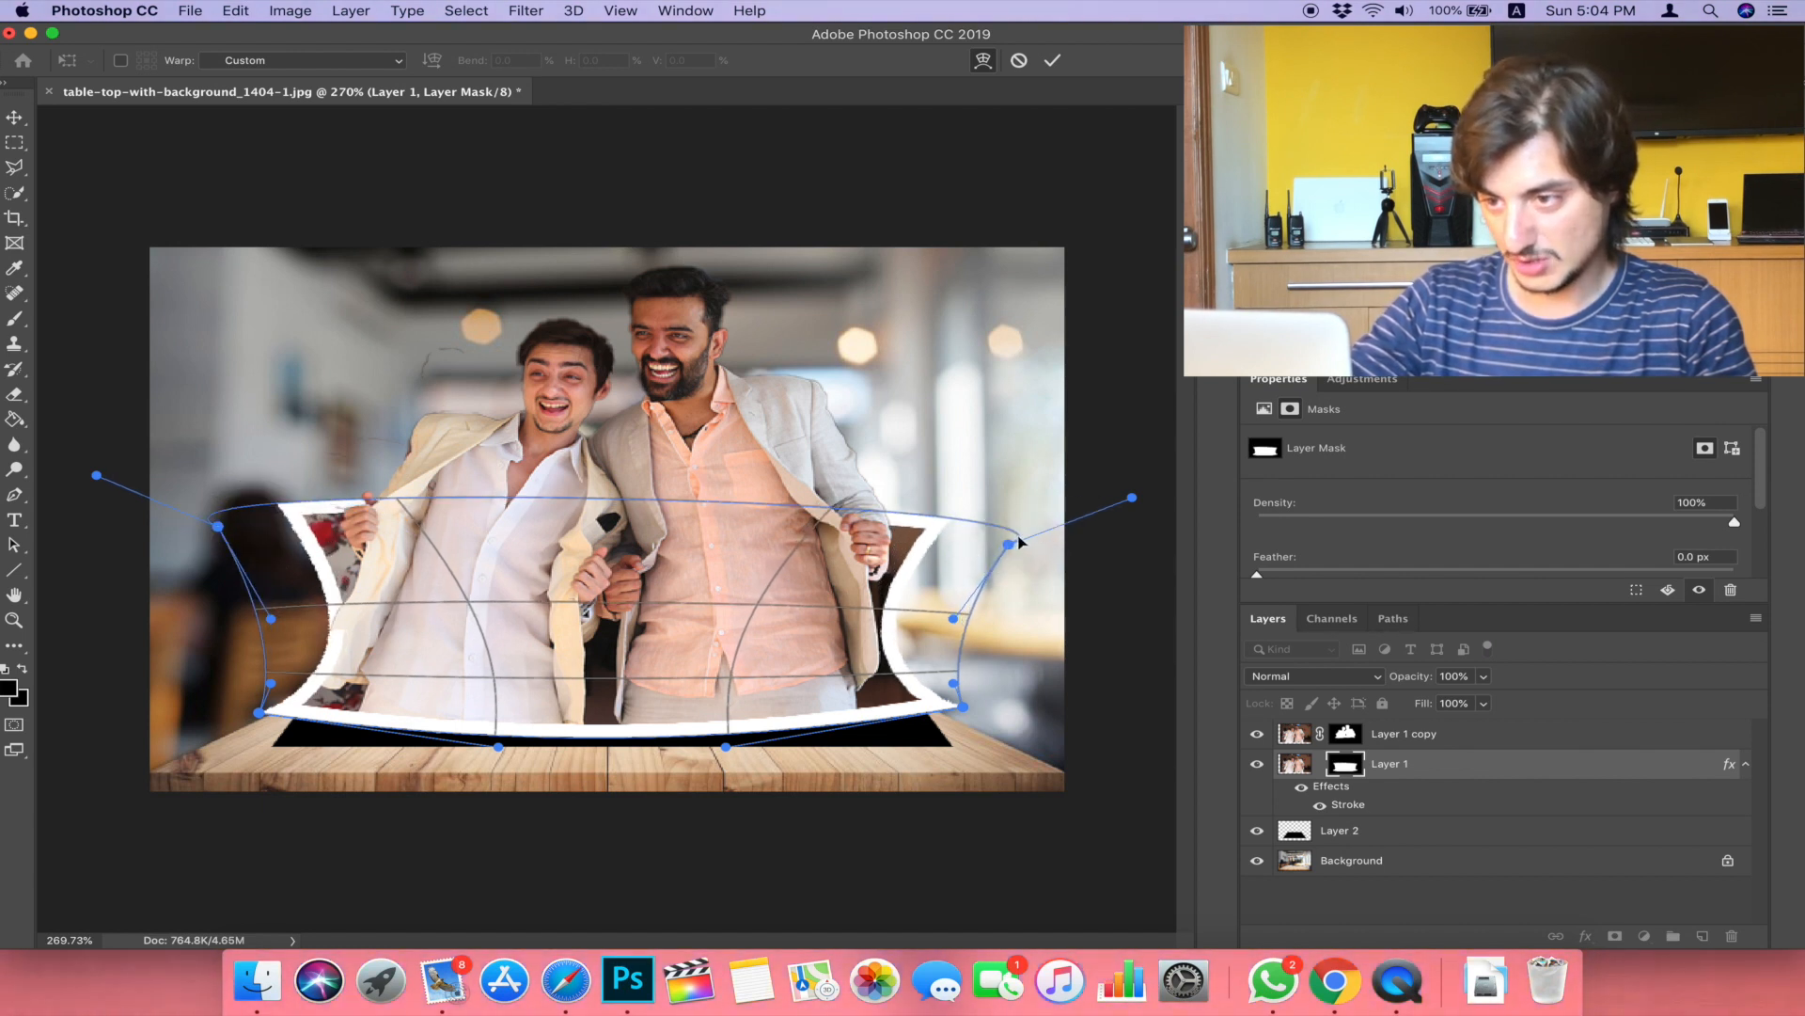
{"action": "left_click_drag", "start_coordinate": [1012, 543], "coordinate": [1045, 510]}
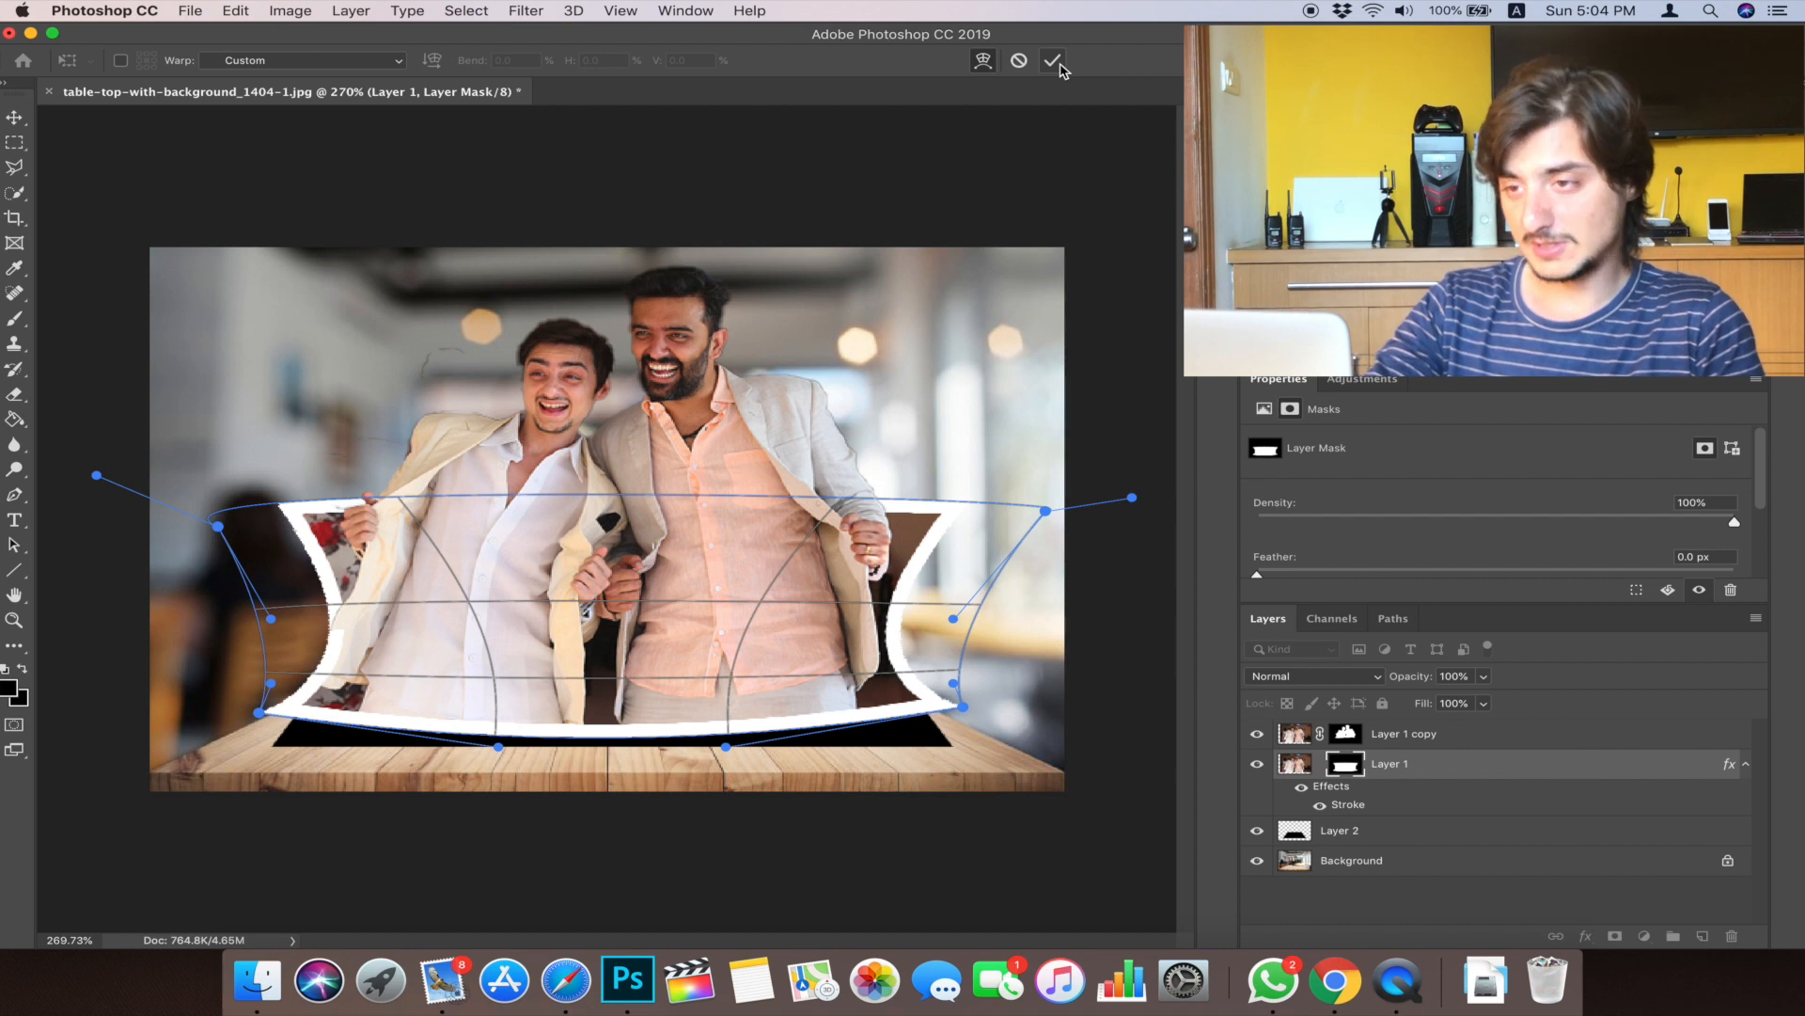
{"action": "left_click", "coordinate": [1054, 62]}
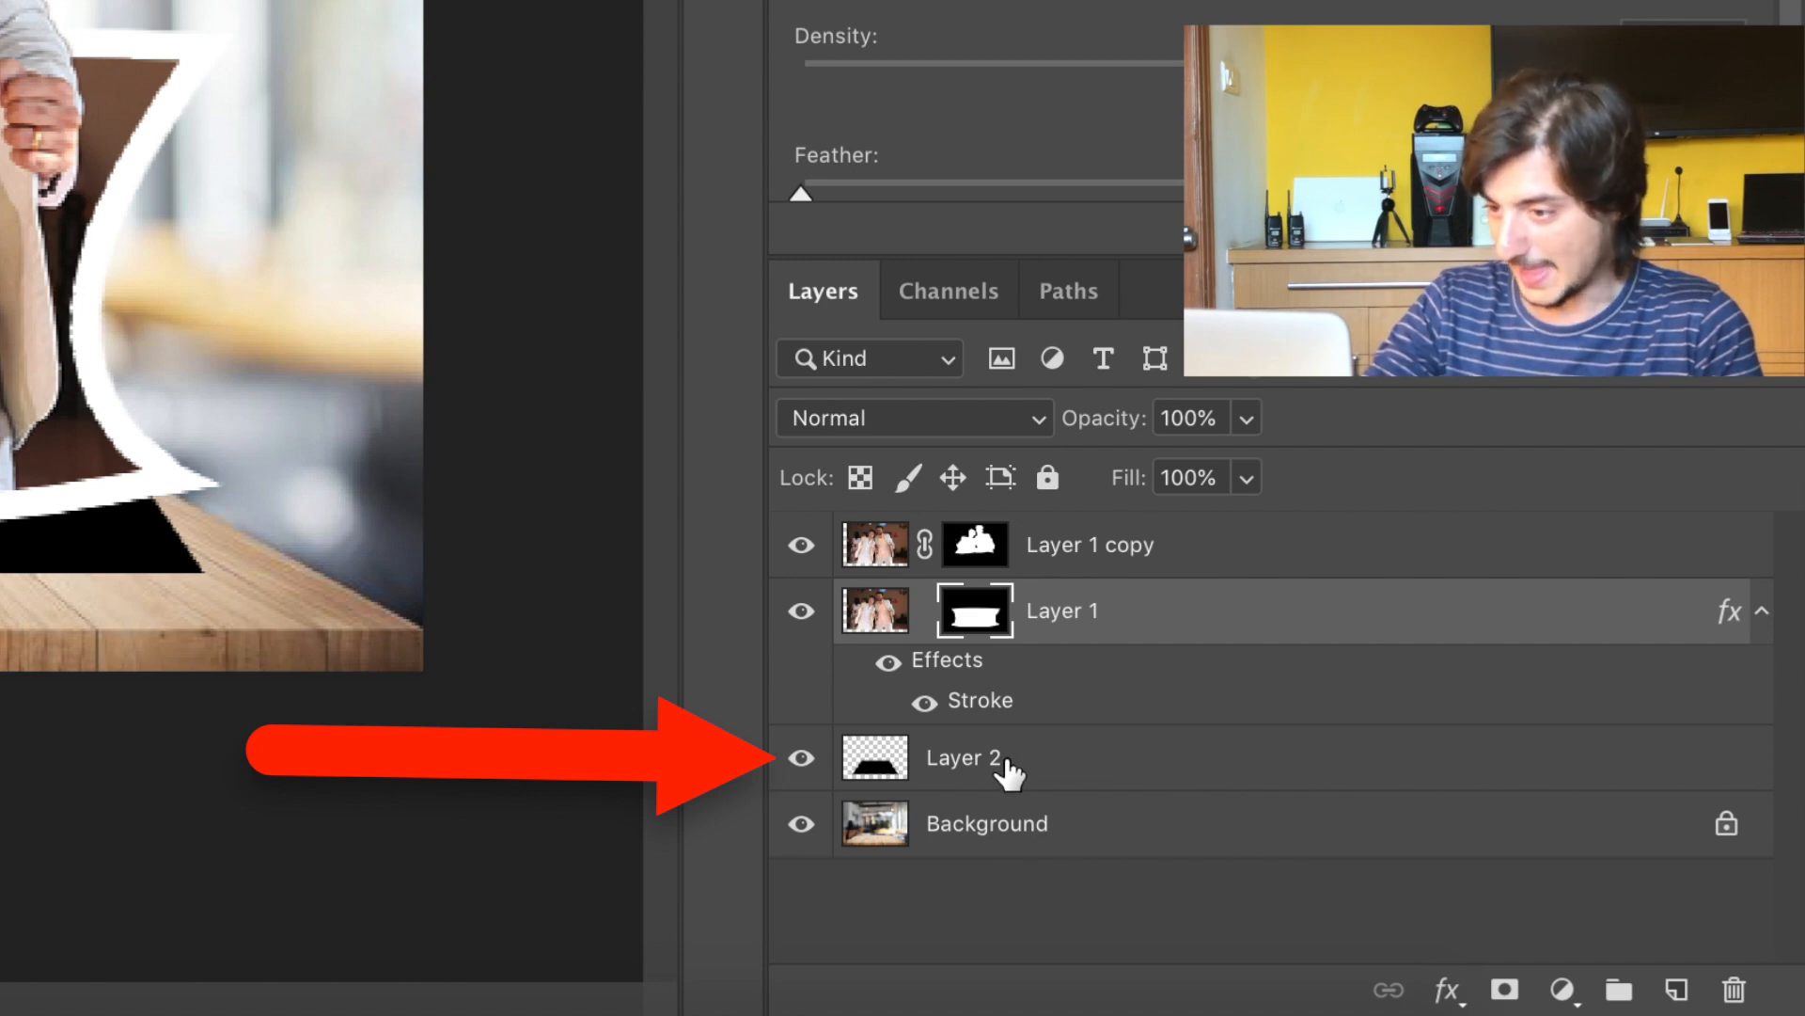
- Soften the black shadow shape on Layer 2 with a Gaussian Blur of 9.3 pixels radius
{"action": "left_click", "coordinate": [1009, 771]}
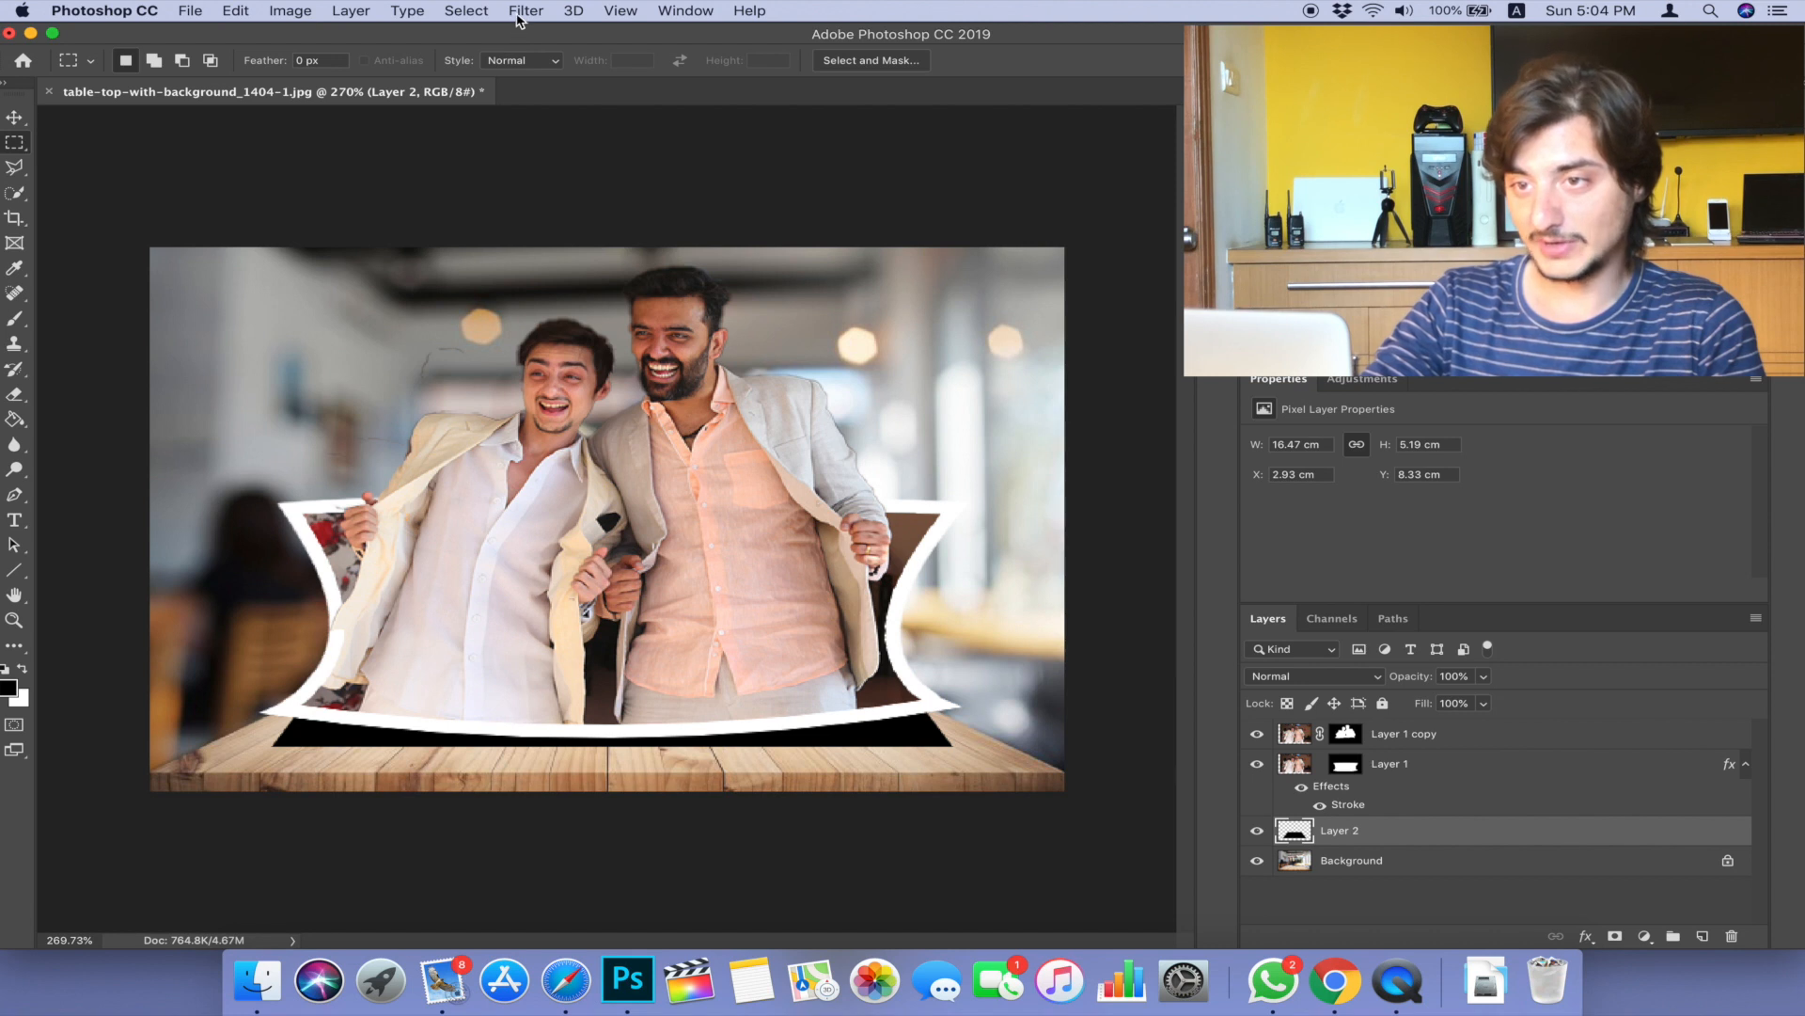
{"action": "left_click", "coordinate": [520, 12]}
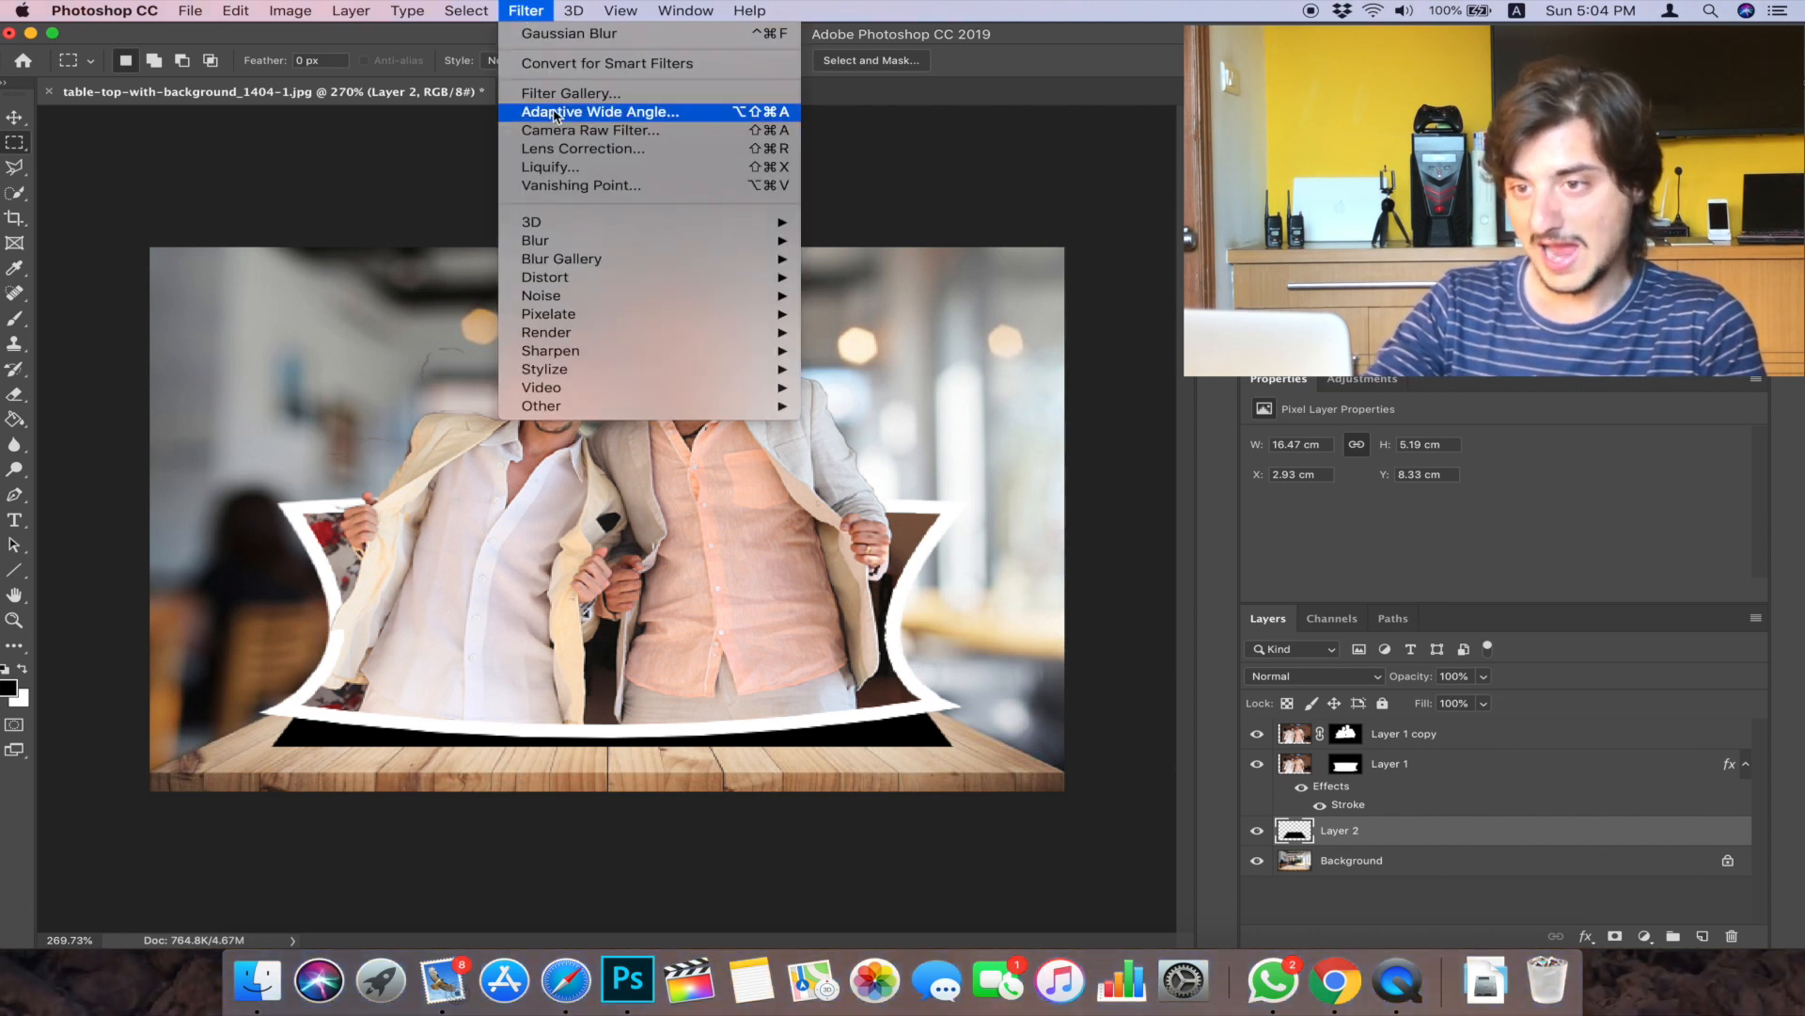
{"action": "mouse_move", "coordinate": [655, 246]}
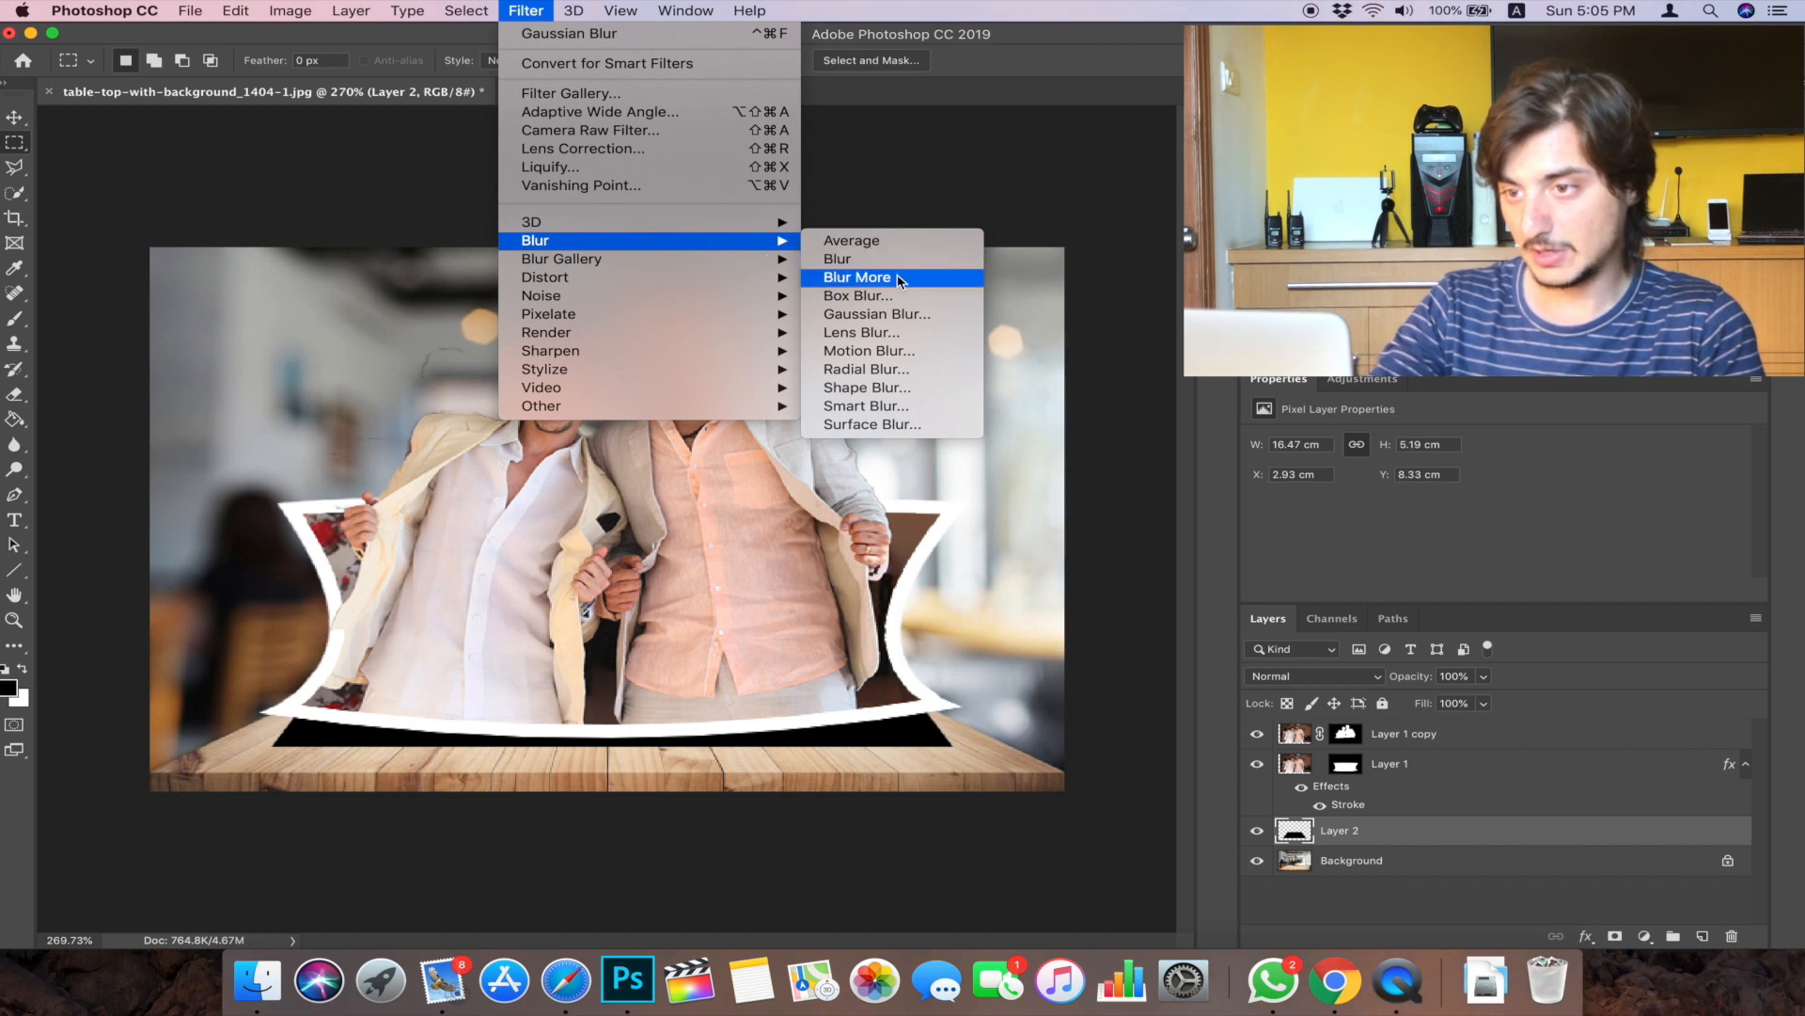
{"action": "left_click", "coordinate": [948, 315]}
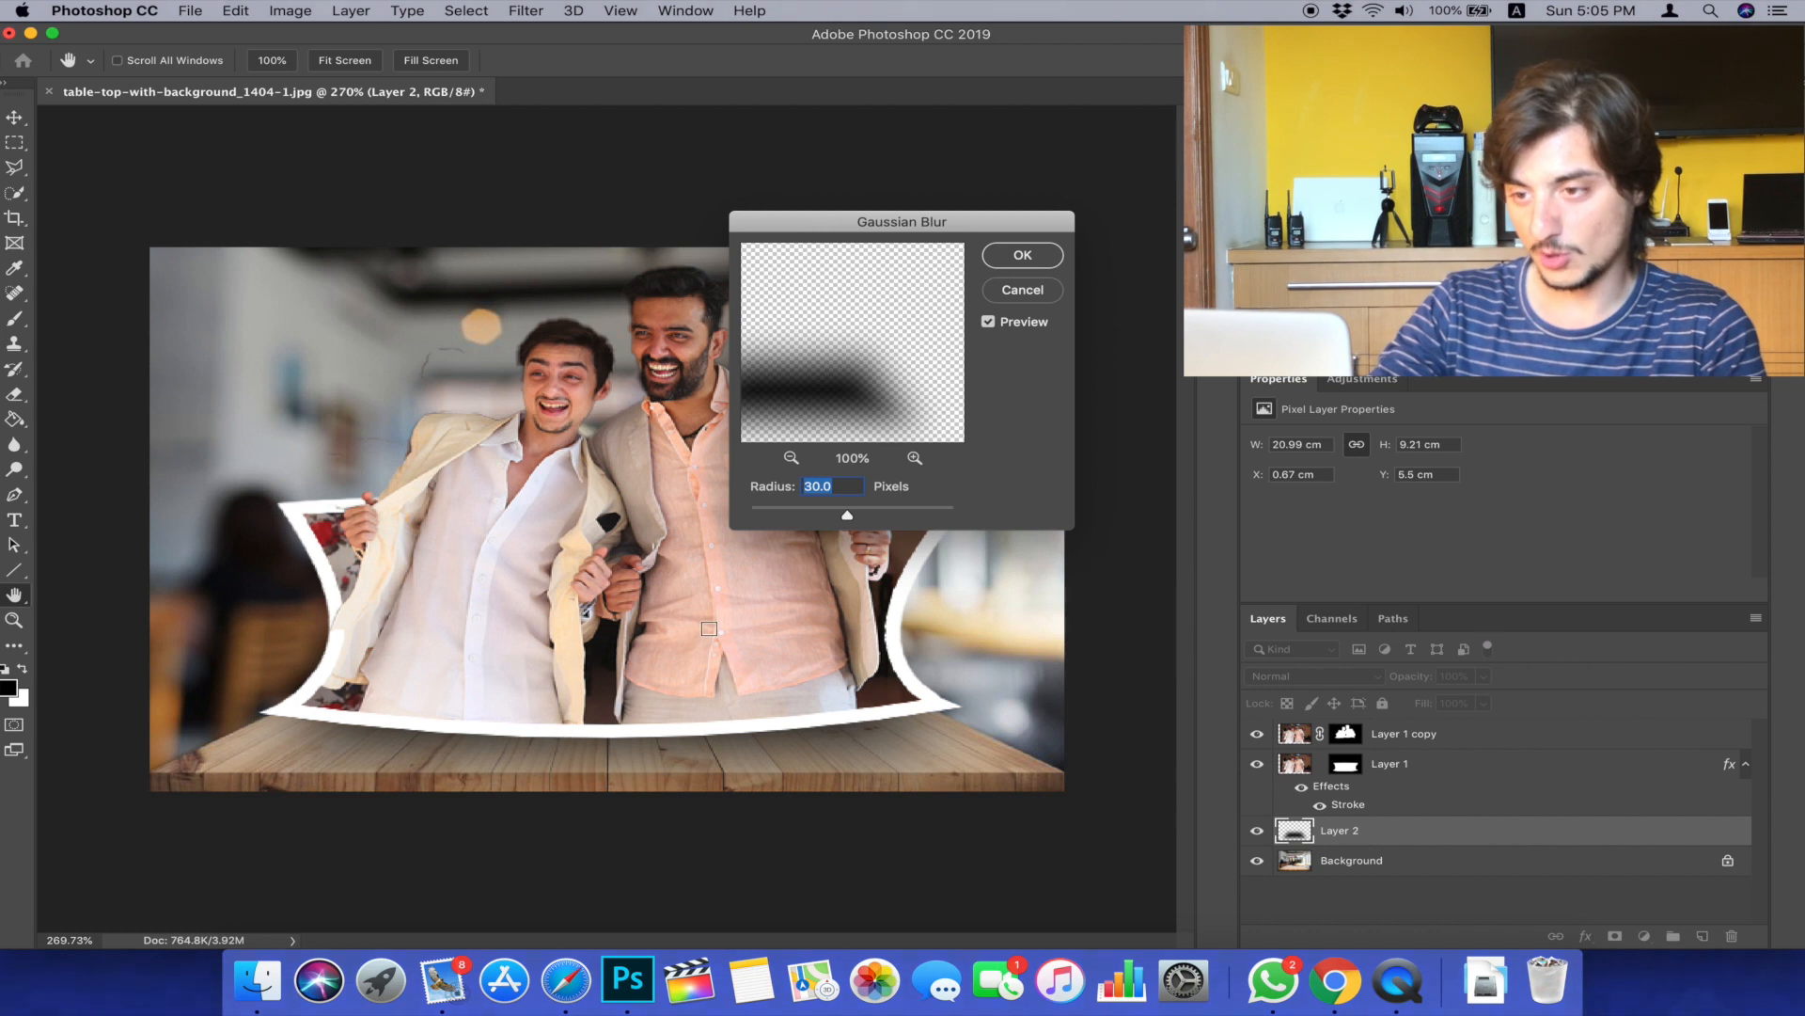
{"action": "left_click_drag", "start_coordinate": [847, 521], "coordinate": [833, 521]}
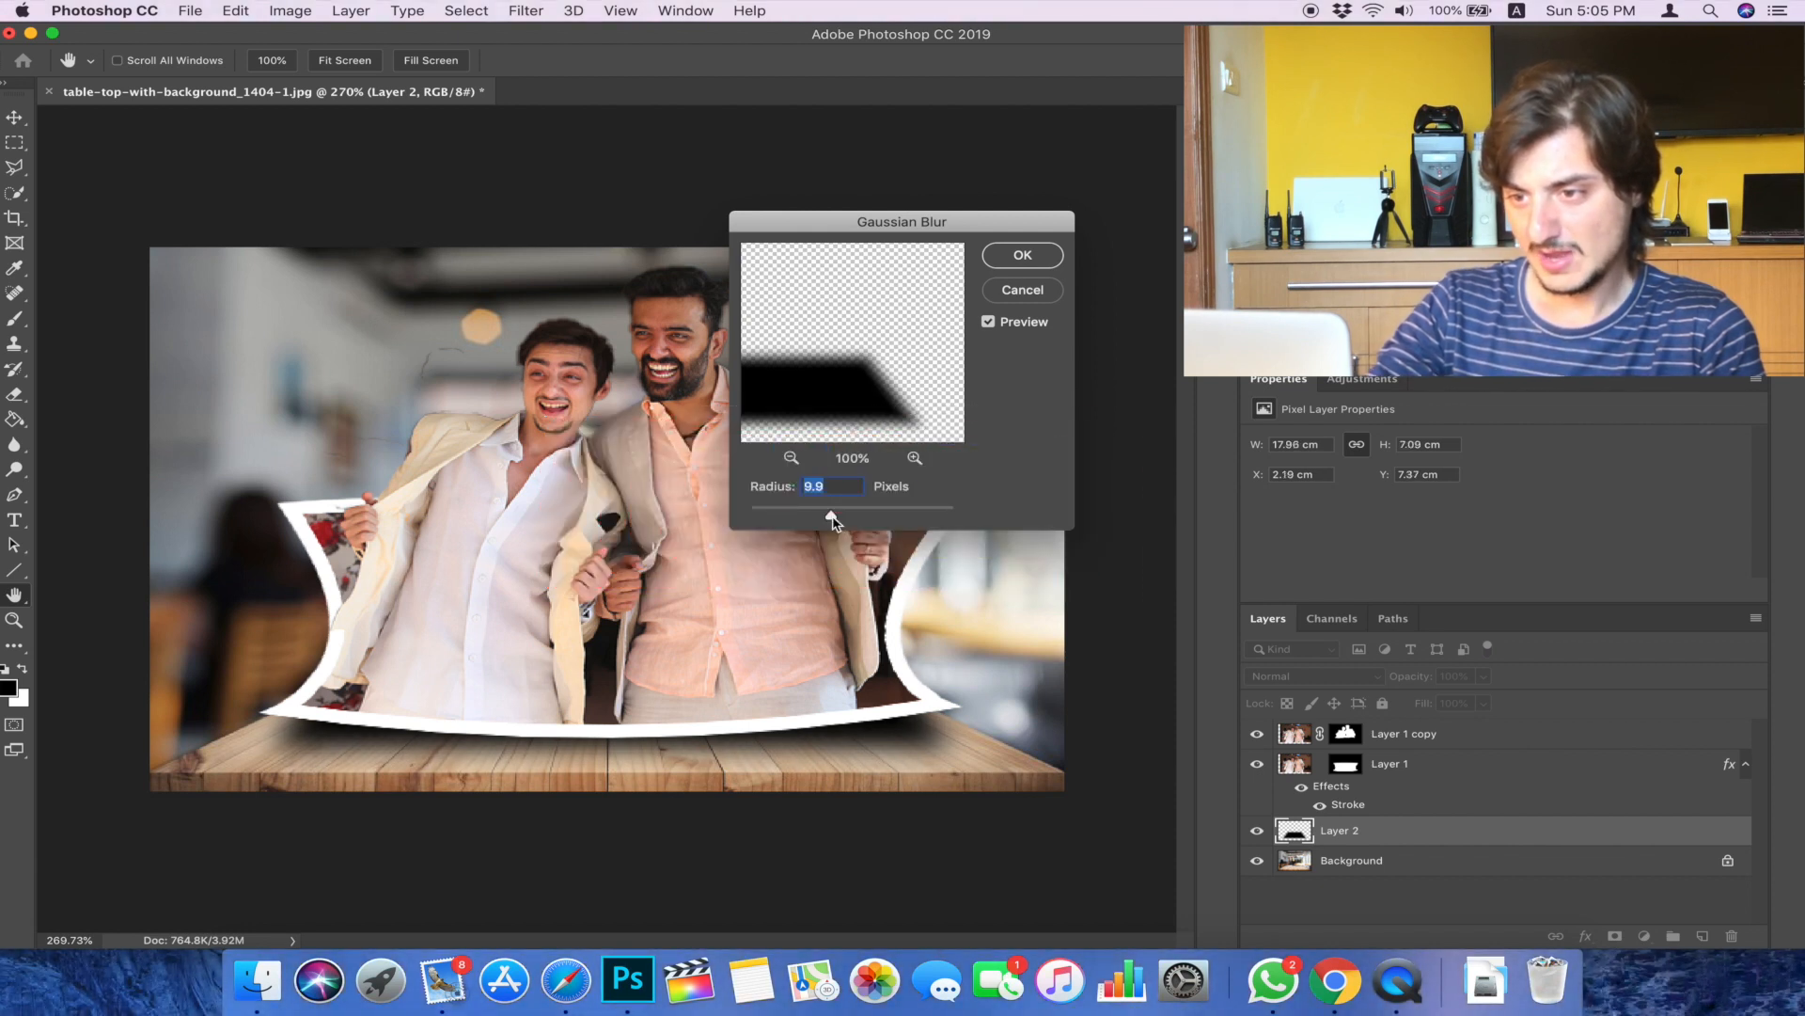
{"action": "left_click_drag", "start_coordinate": [832, 521], "coordinate": [829, 520]}
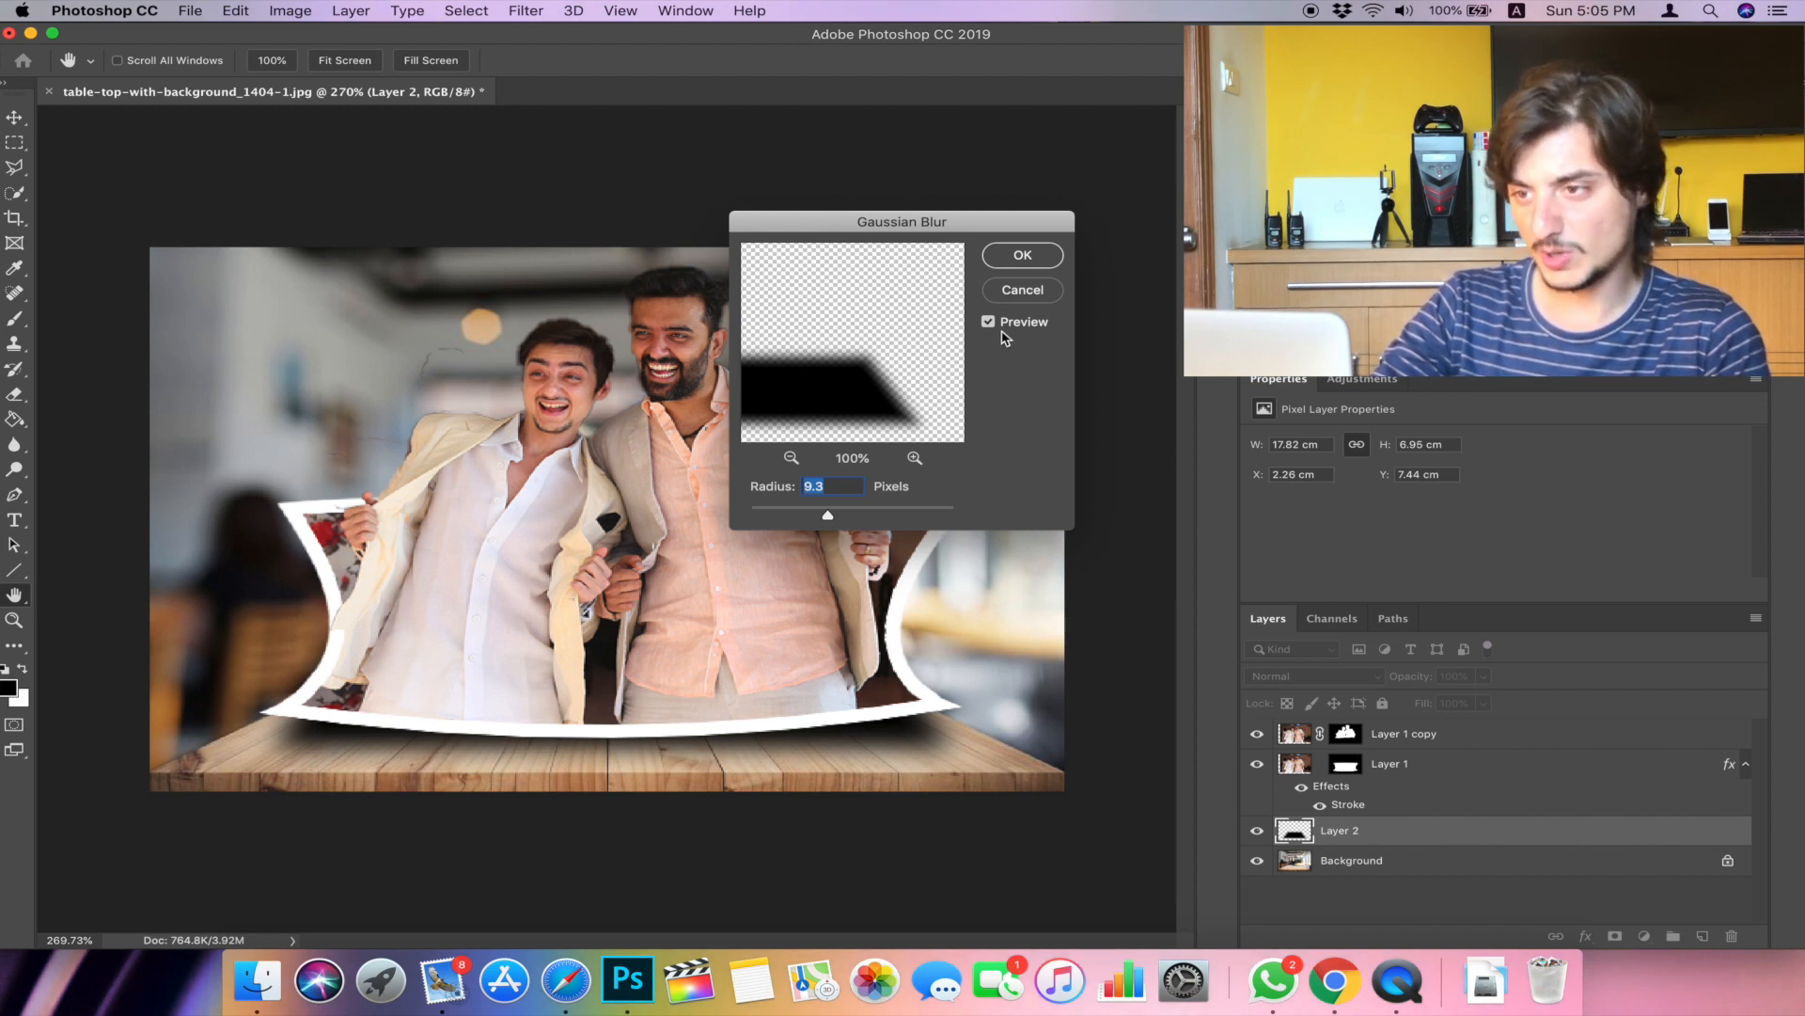
{"action": "left_click", "coordinate": [1023, 257]}
{"action": "key", "text": "m"}
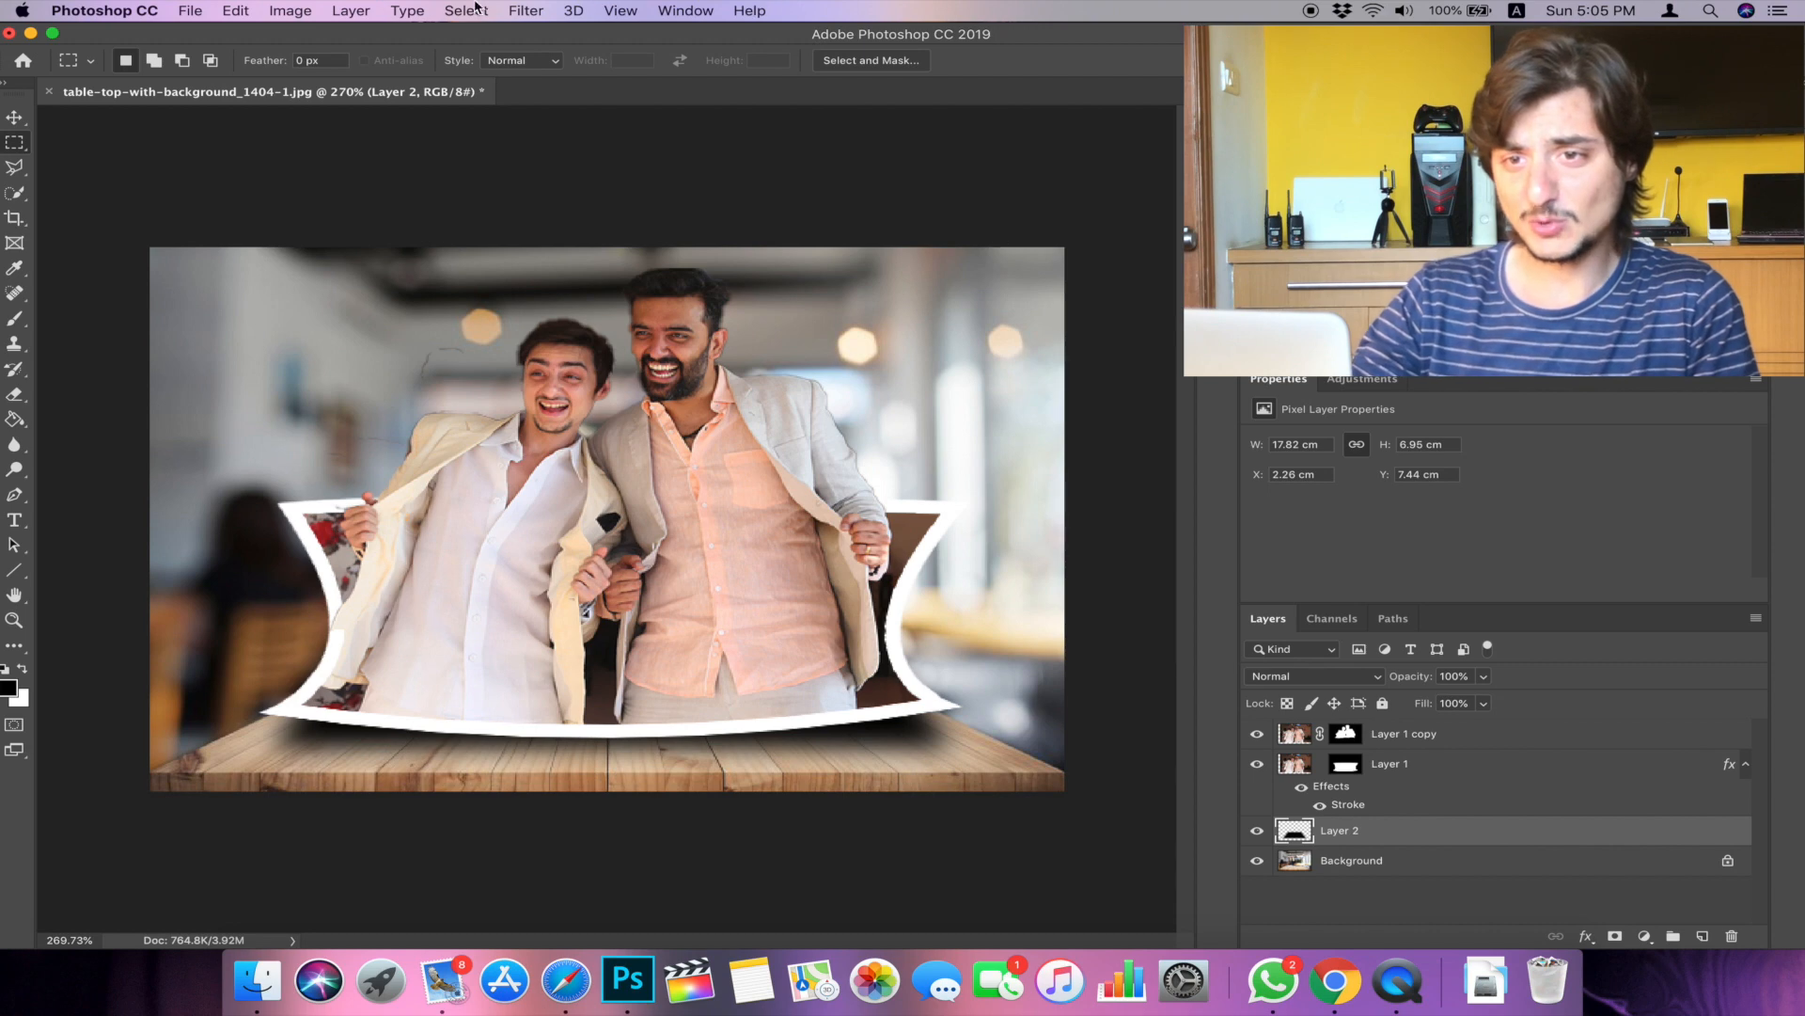
- Save the composite as hvjh.psd in Photoshop format with layers, in the untitled folder
{"action": "left_click", "coordinate": [193, 11]}
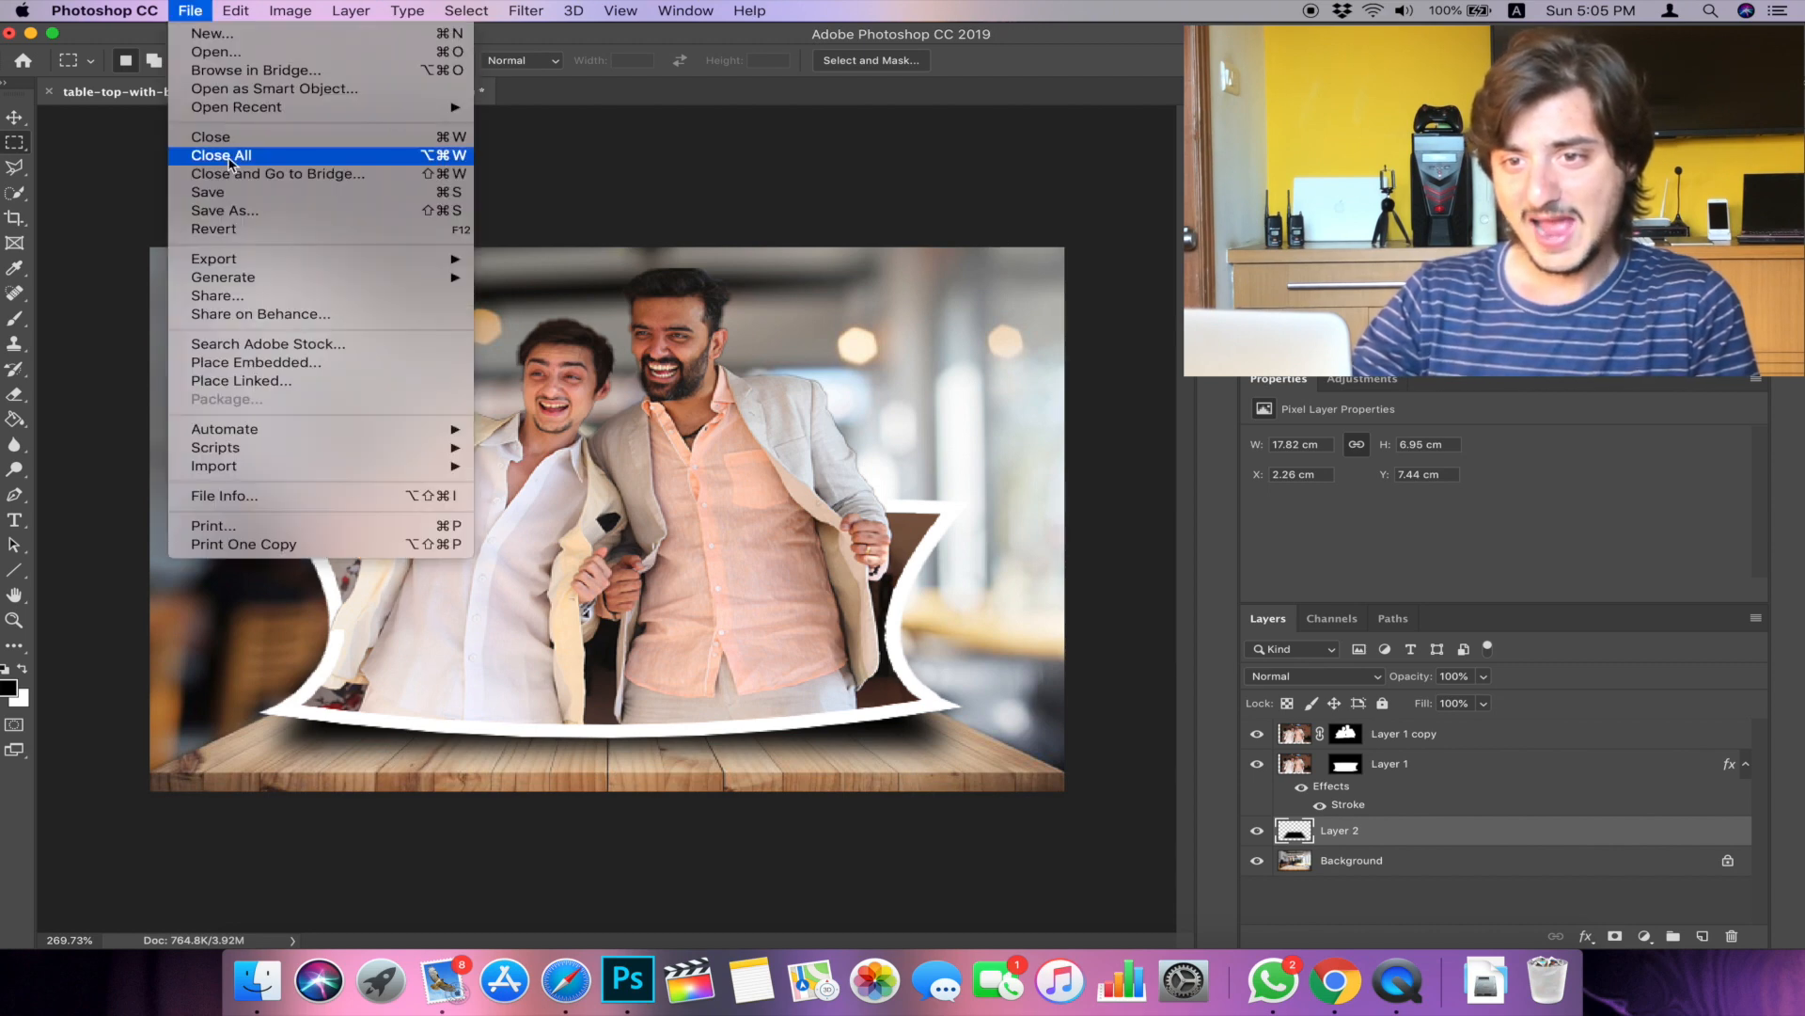
{"action": "left_click", "coordinate": [233, 201]}
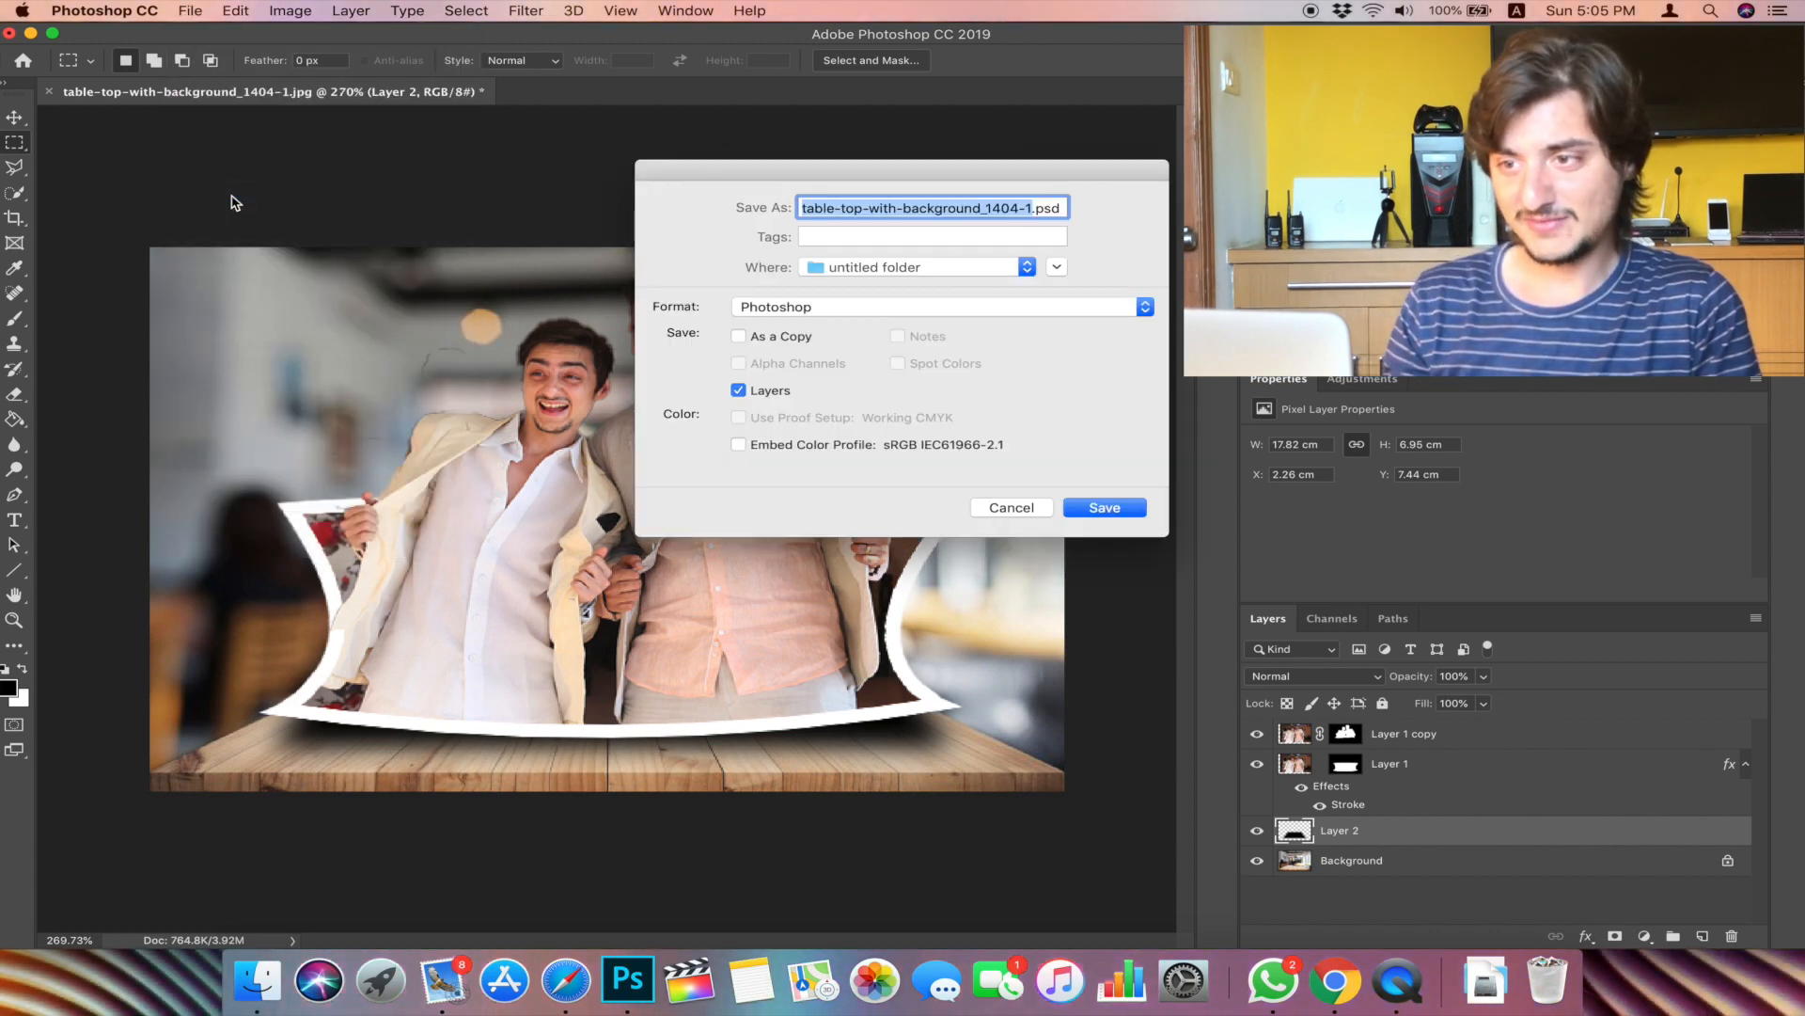
{"action": "type", "text": "hvjh"}
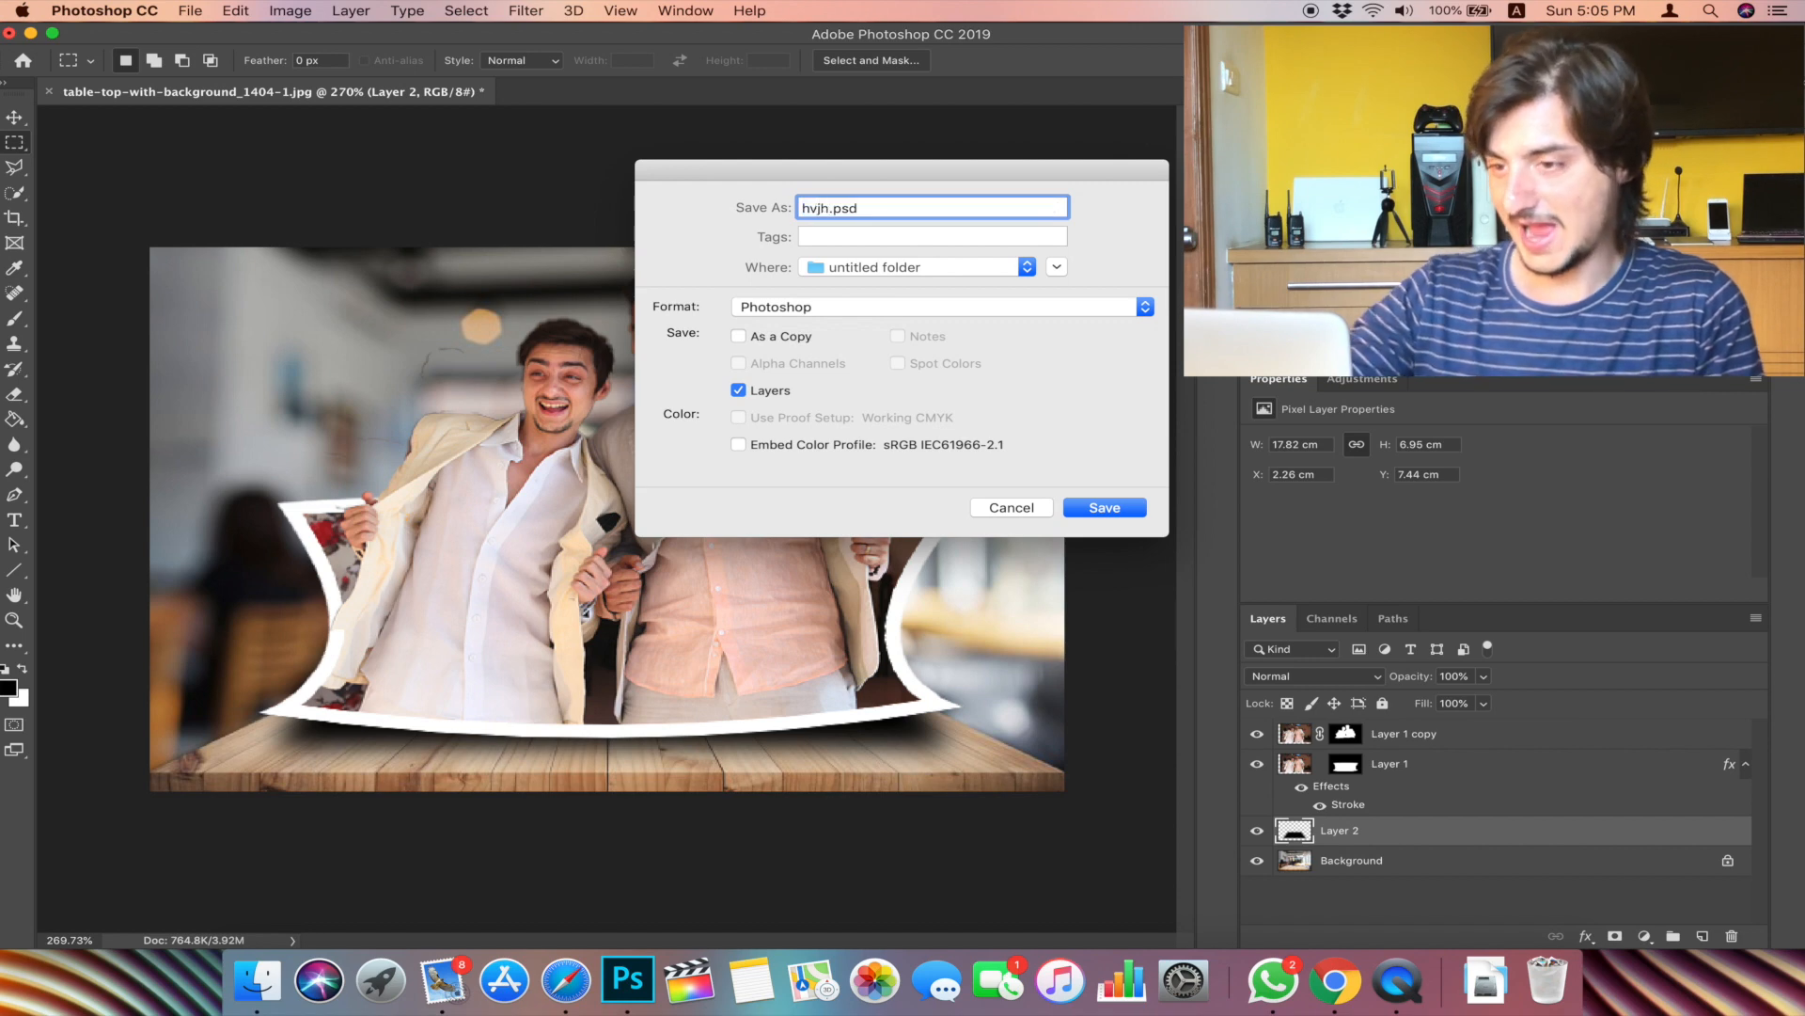
{"action": "key", "text": "Return"}
{"action": "key", "text": "Return"}
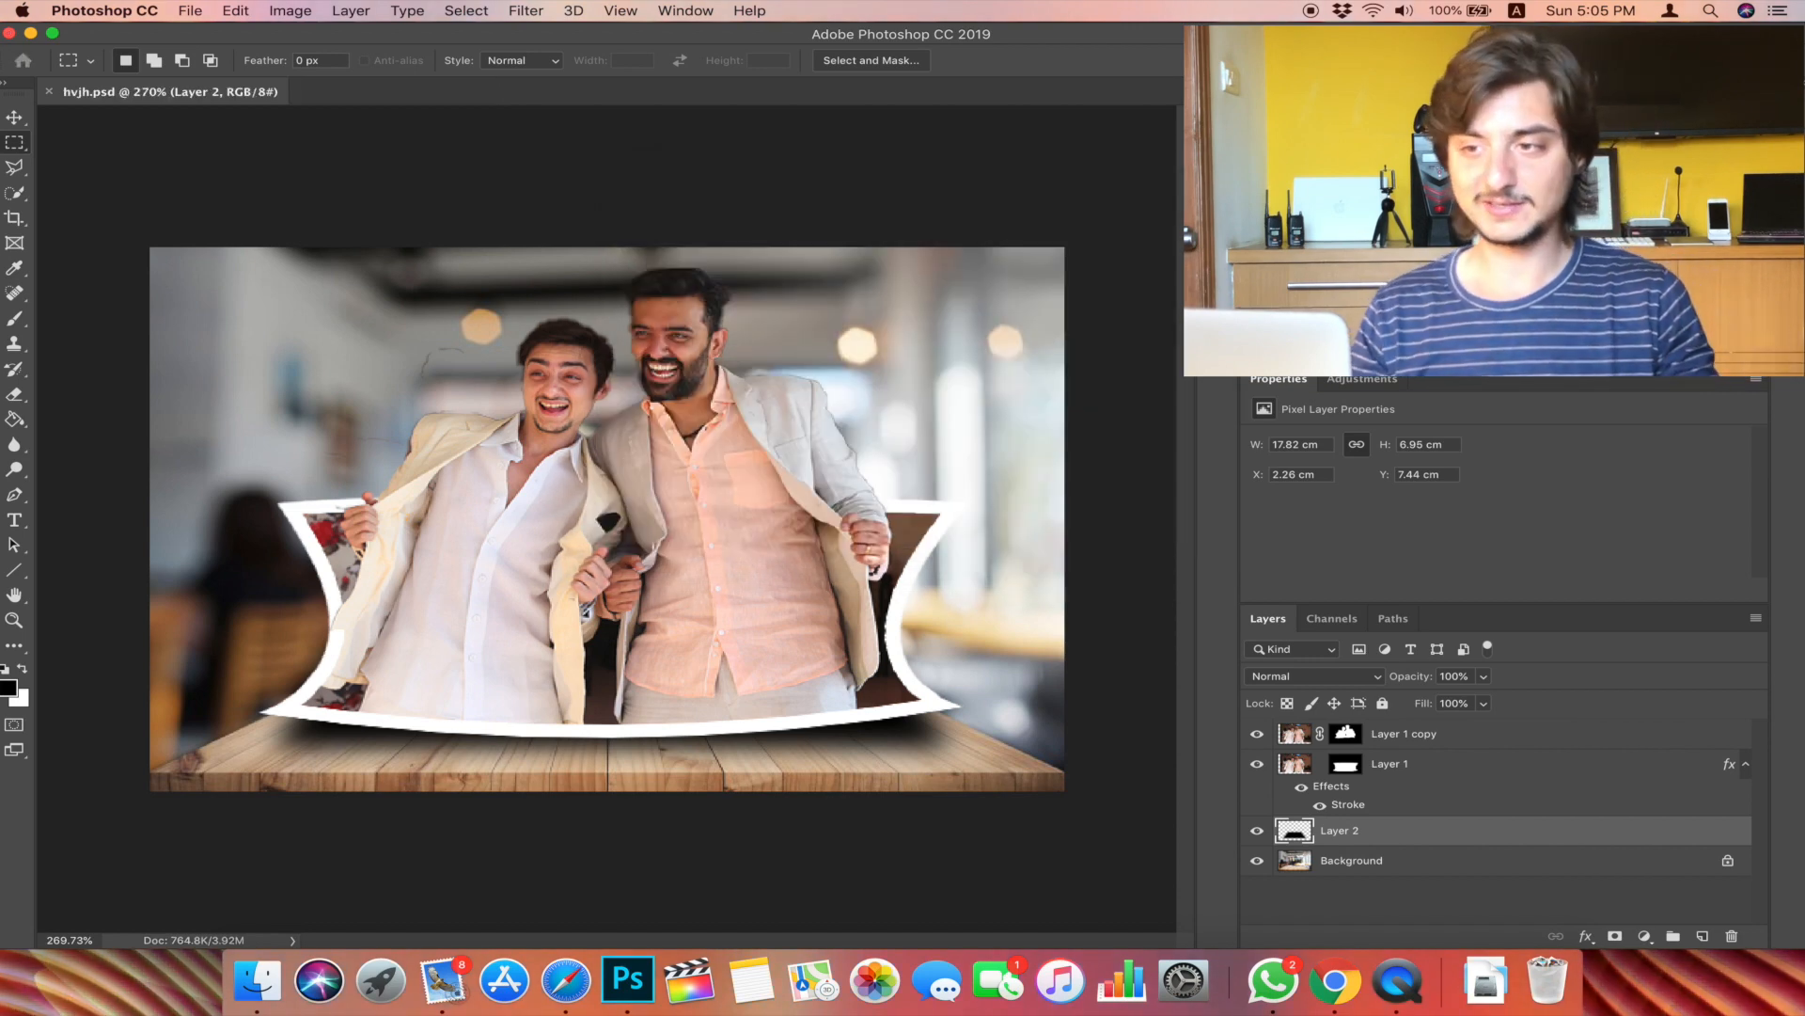